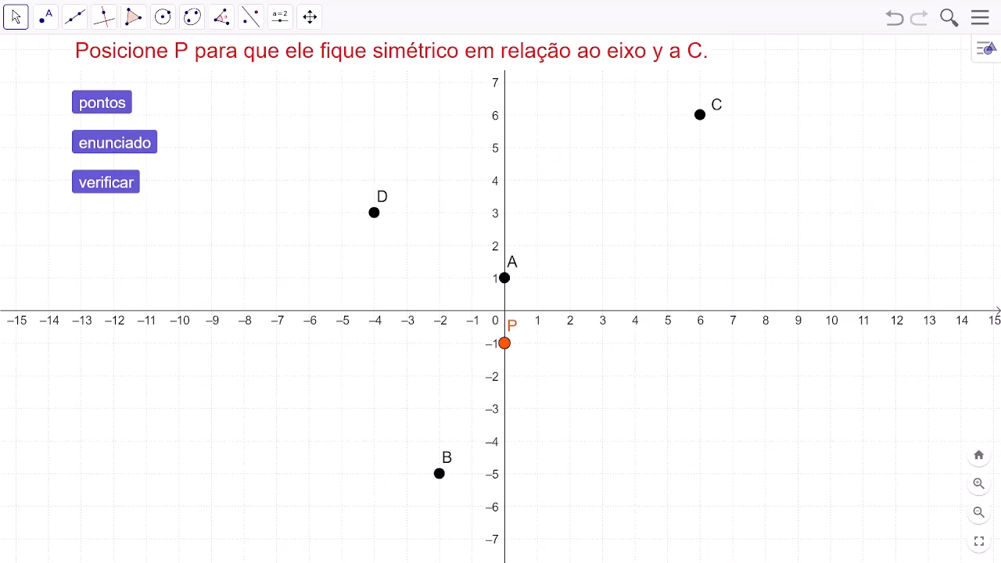
# Step: Randomize the positions of points A, B, C and D several times in the exercise
pyautogui.click(110, 108)
pyautogui.click(109, 109)
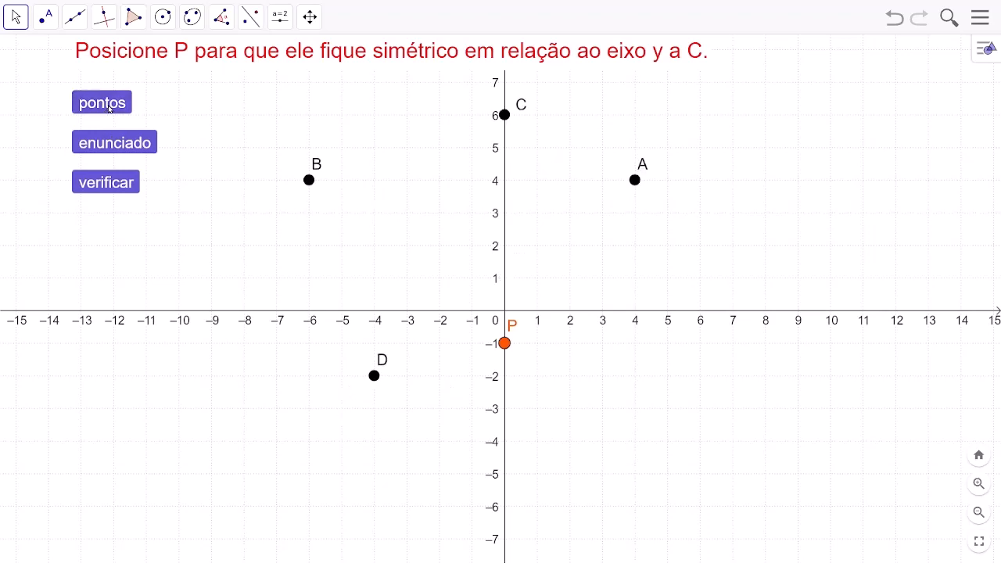
pyautogui.click(110, 109)
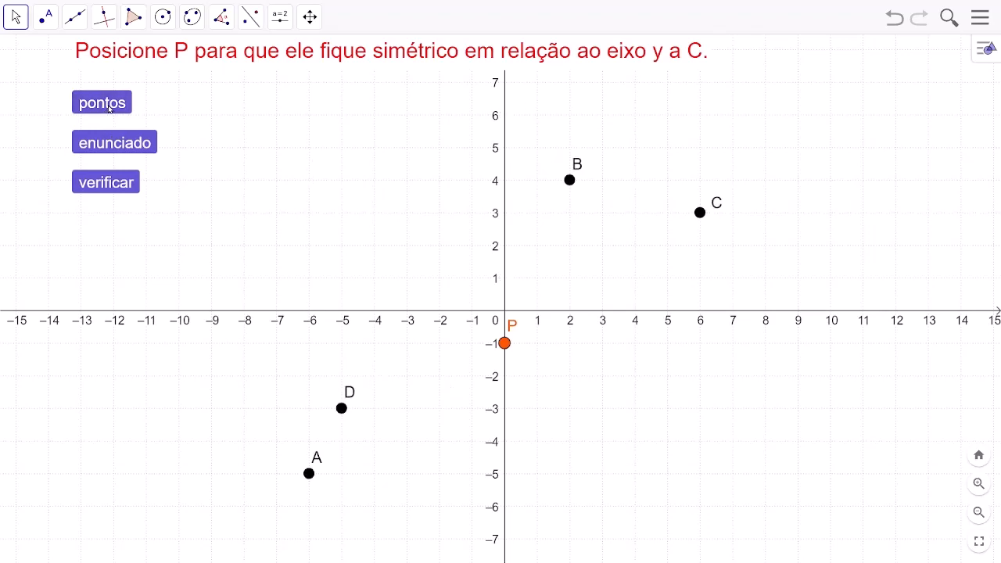
pyautogui.click(109, 110)
pyautogui.click(109, 110)
pyautogui.click(109, 110)
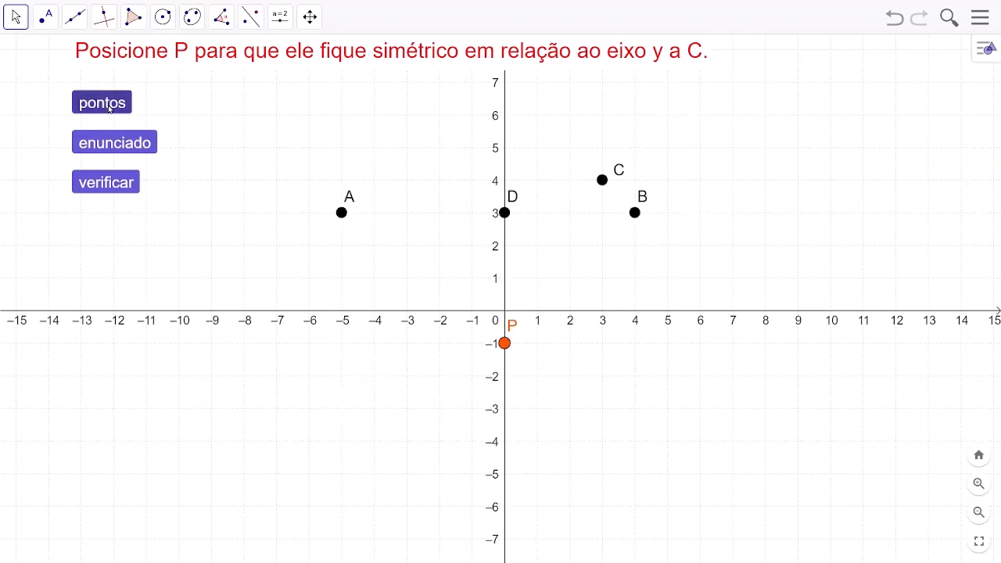
pyautogui.click(109, 109)
pyautogui.click(110, 110)
pyautogui.click(109, 110)
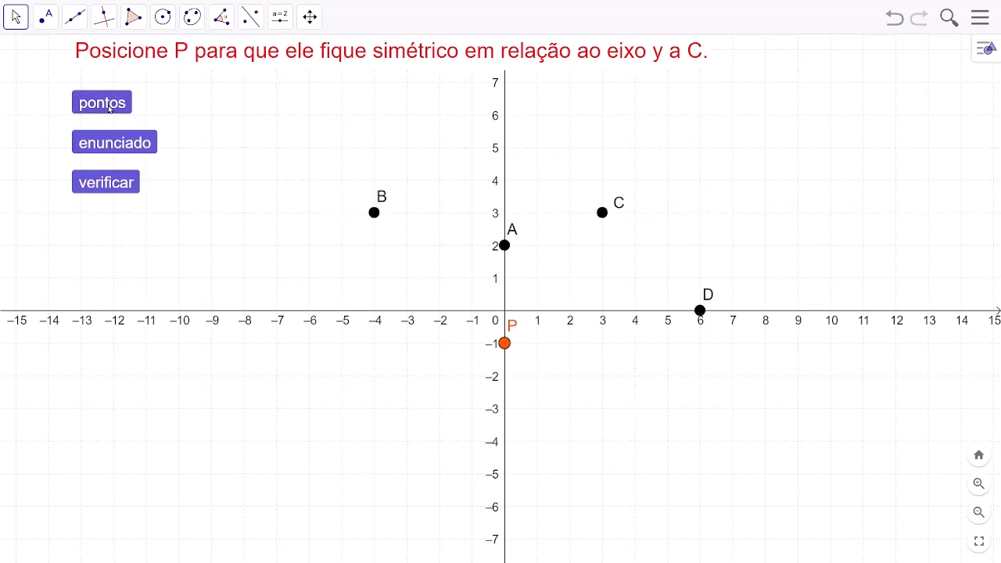
# Step: Generate several new exercise statements for the current set of points
pyautogui.click(108, 144)
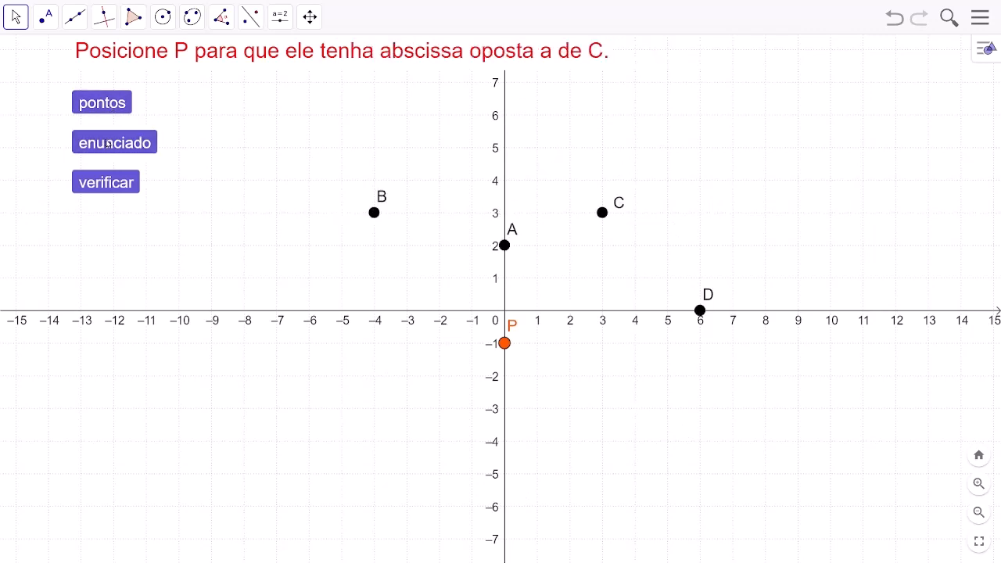
pyautogui.click(108, 144)
pyautogui.click(108, 143)
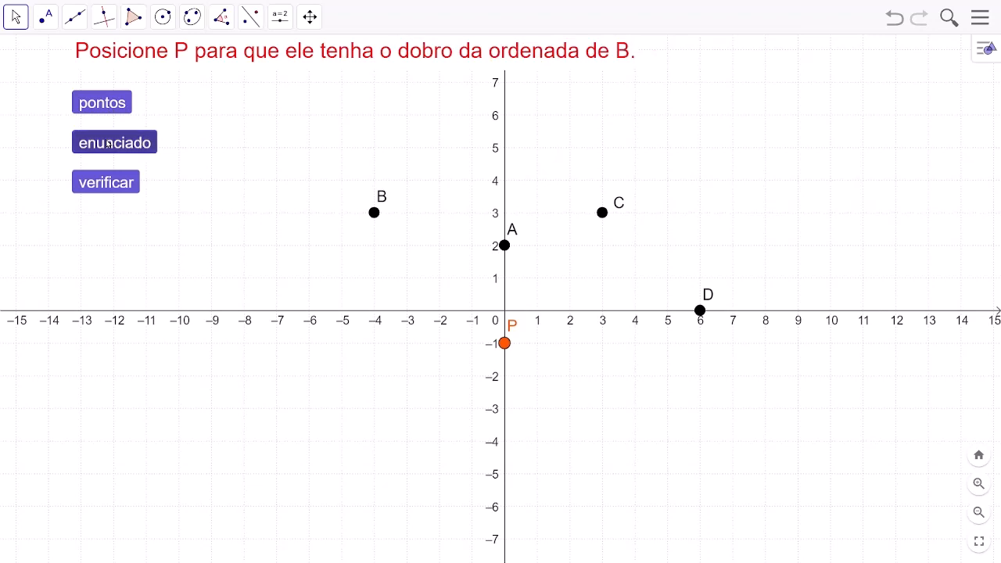
pyautogui.click(108, 144)
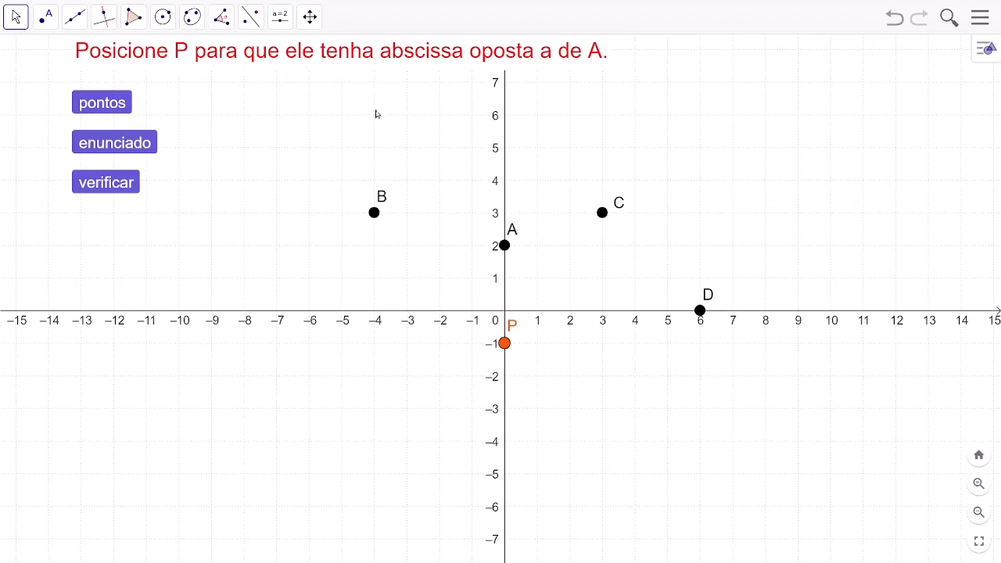
# Step: Move point P to (0, 1) to give it the abscissa opposite to A's, and verify the answer
pyautogui.click(505, 344)
pyautogui.moveTo(506, 347); pyautogui.dragTo(505, 278)
pyautogui.click(124, 183)
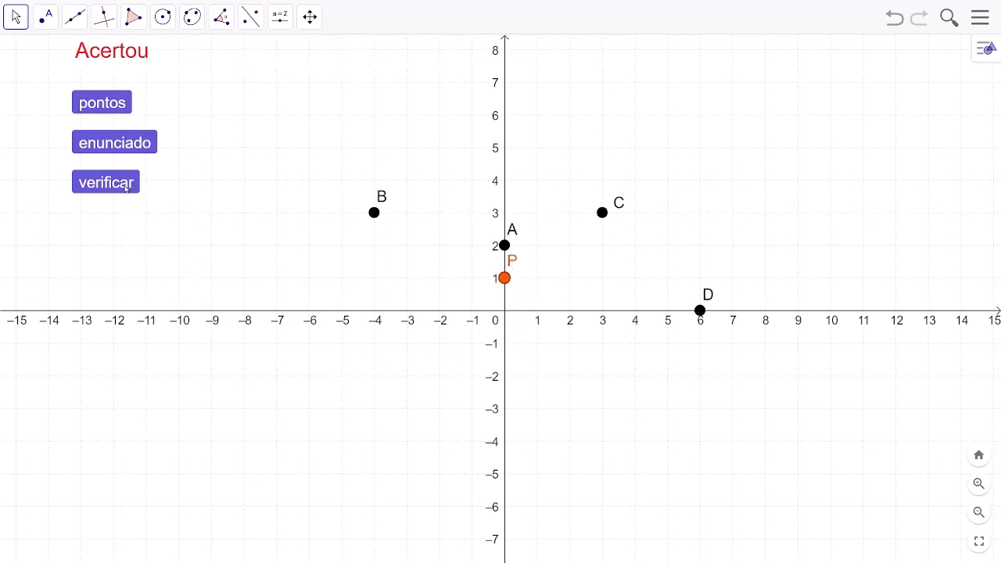
# Step: Generate a new statement and answer it by moving P to (4, 2), verifying the position
pyautogui.click(125, 143)
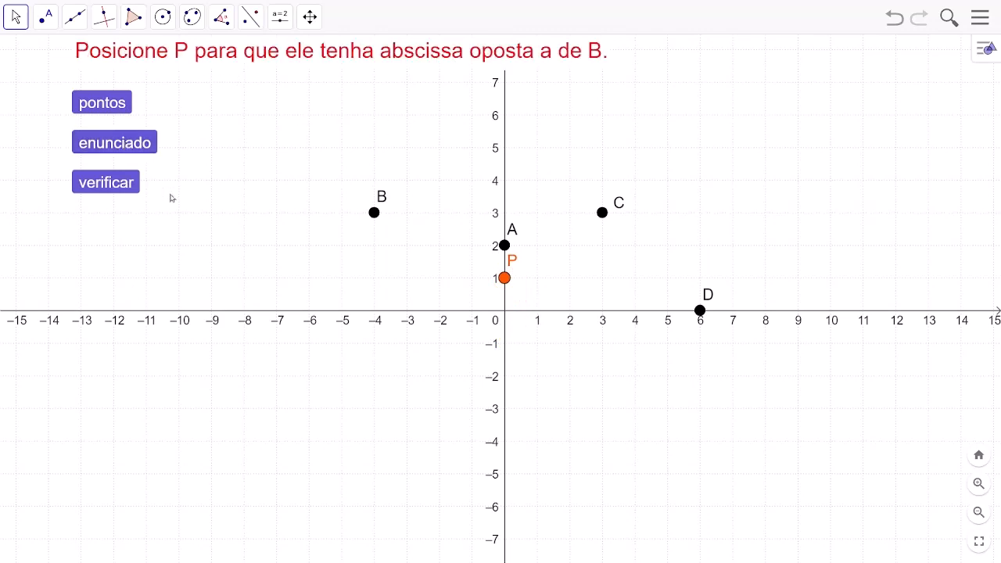
pyautogui.moveTo(505, 278); pyautogui.dragTo(638, 252)
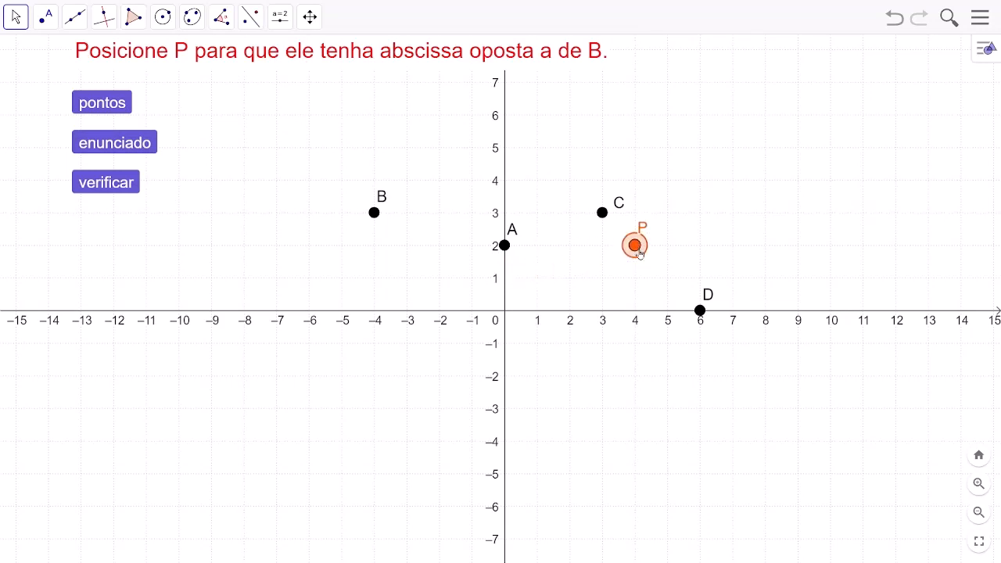
pyautogui.click(124, 186)
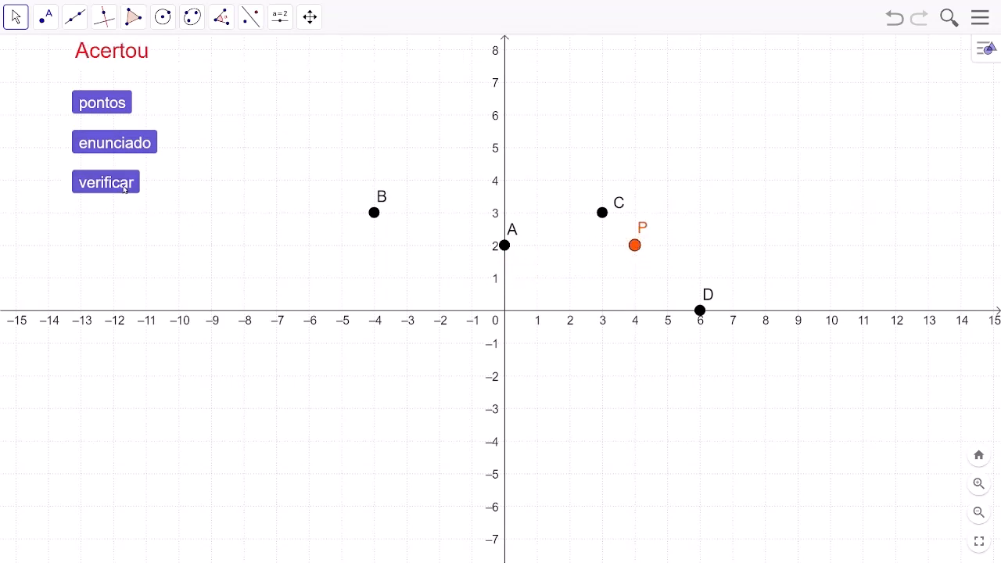
# Step: Generate another statement and check P at (0, 1) as a wrong answer and at (0, 4) as double A's ordinate
pyautogui.click(123, 152)
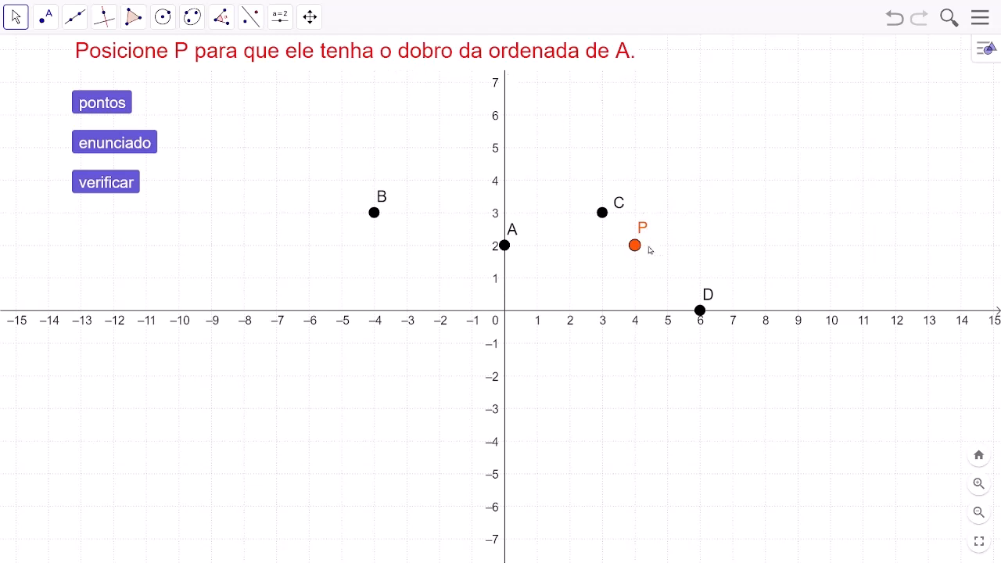
pyautogui.moveTo(634, 251); pyautogui.dragTo(506, 287)
pyautogui.click(122, 186)
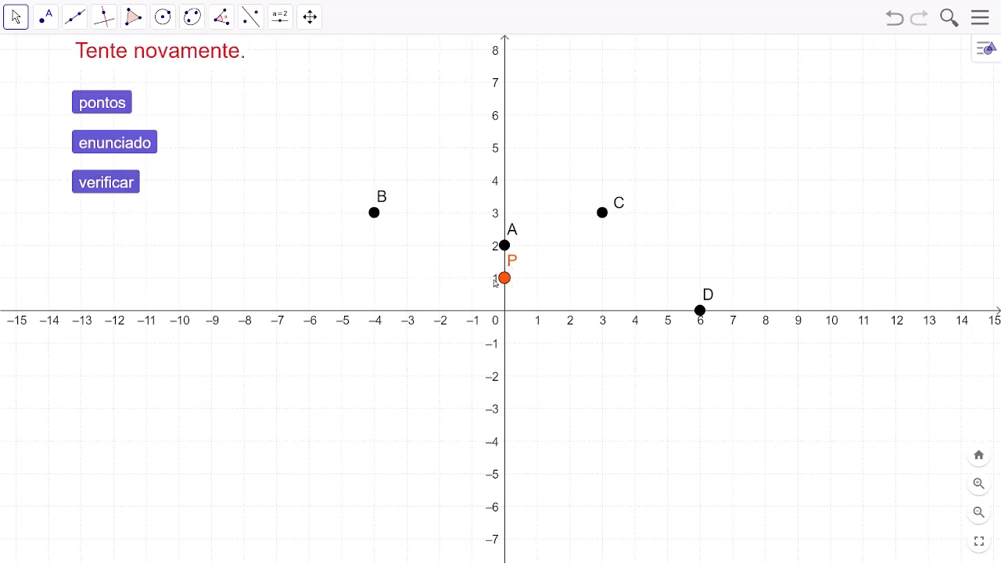
pyautogui.moveTo(507, 285); pyautogui.dragTo(507, 185)
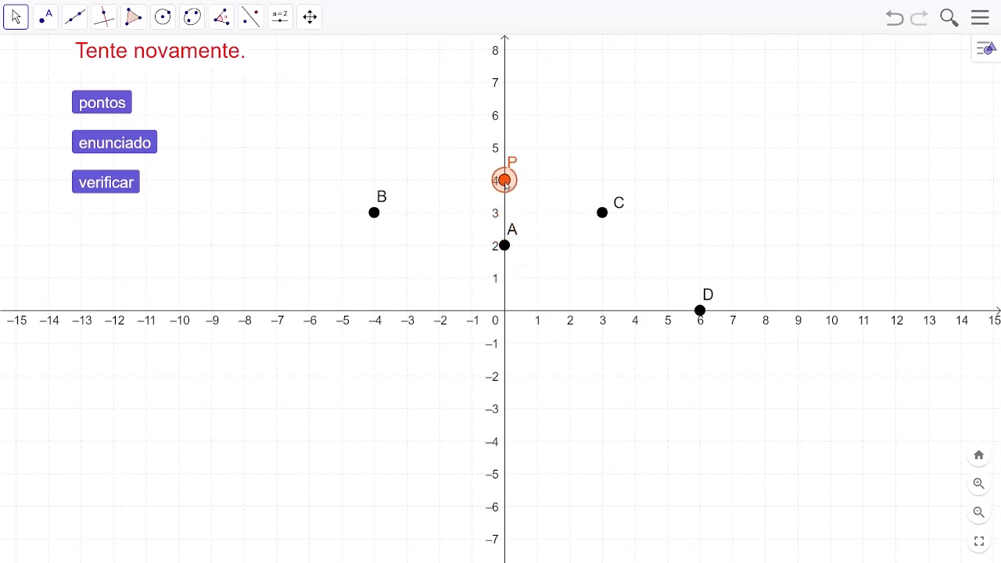
pyautogui.click(122, 190)
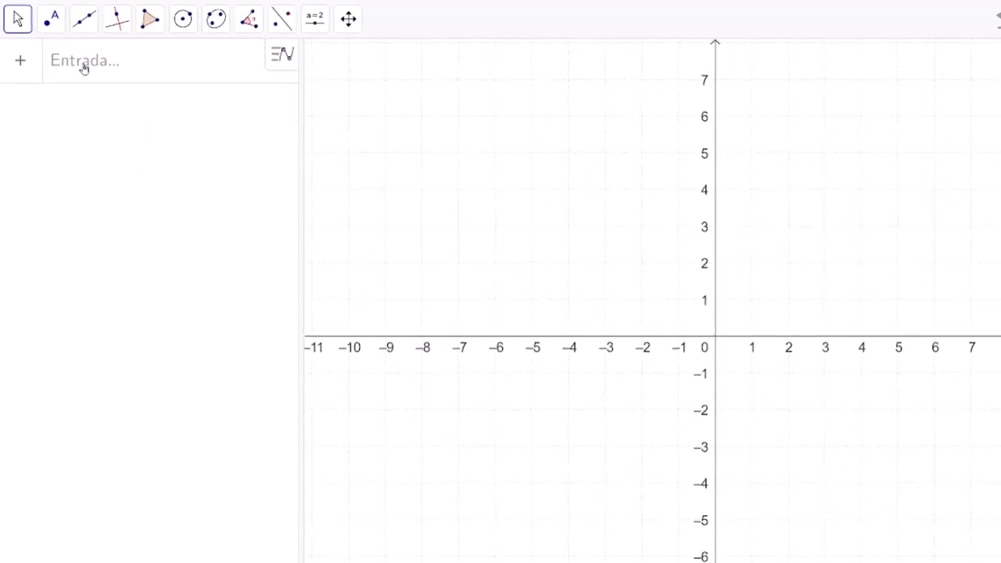
# Step: Place four free points at about (-3.5, 3.3), (2.5, 3.7), (3.7, -2.7) and (-4.6, -3.4), one in each quadrant
pyautogui.click(50, 22)
pyautogui.click(63, 55)
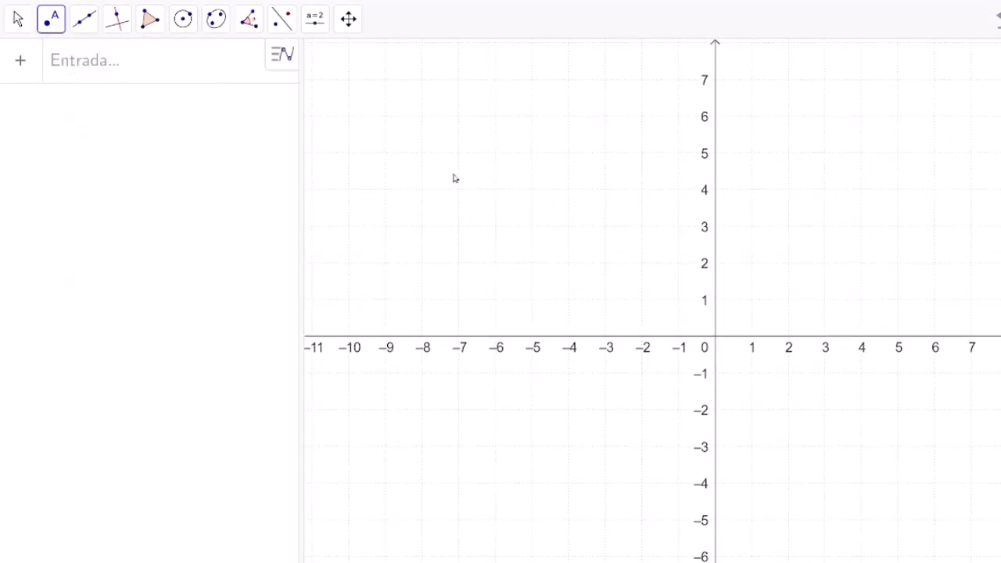
pyautogui.click(585, 215)
pyautogui.click(808, 199)
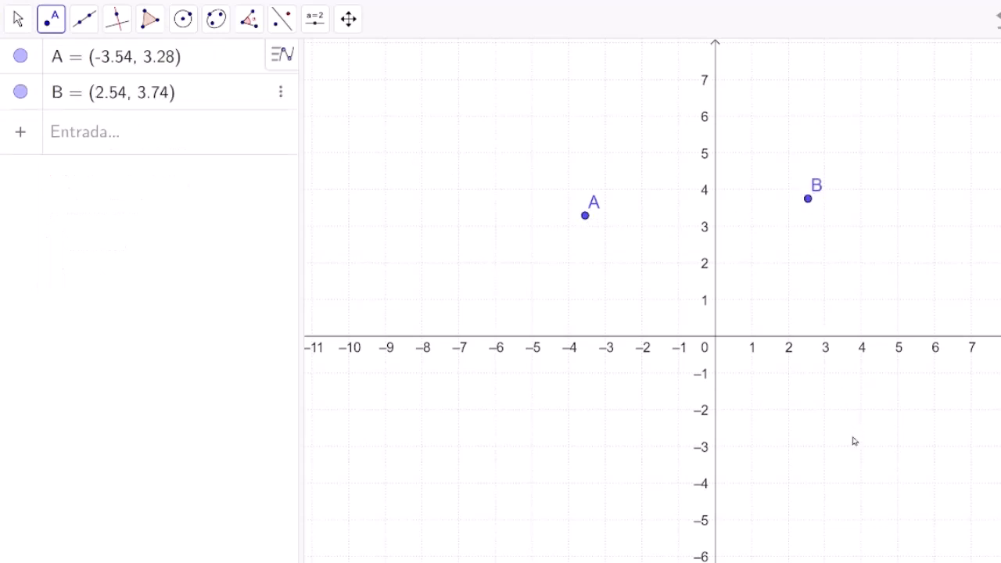
pyautogui.click(852, 436)
pyautogui.click(546, 461)
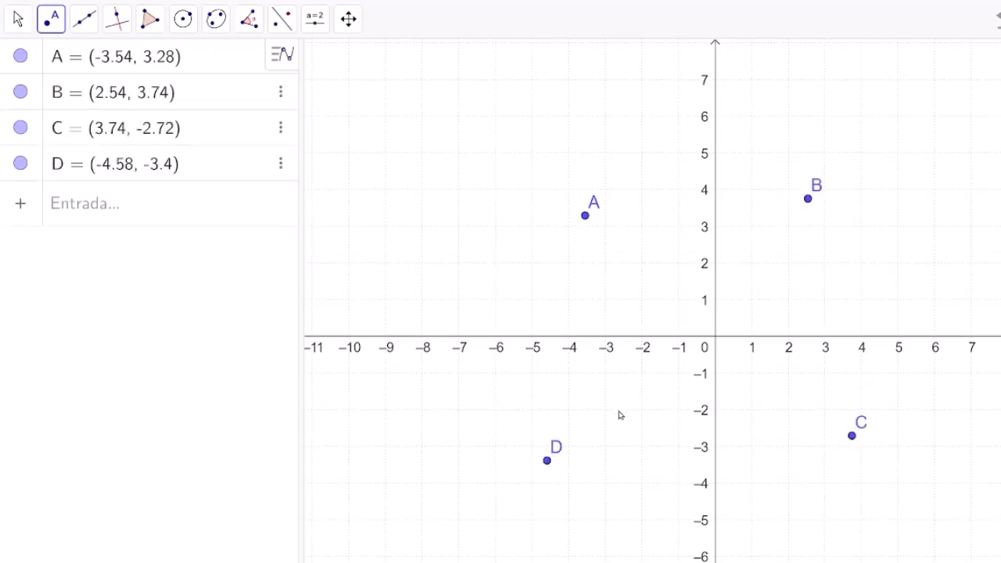
# Step: Add a fifth point at about (-2.7, -2) in the third quadrant and rename it P
pyautogui.click(617, 409)
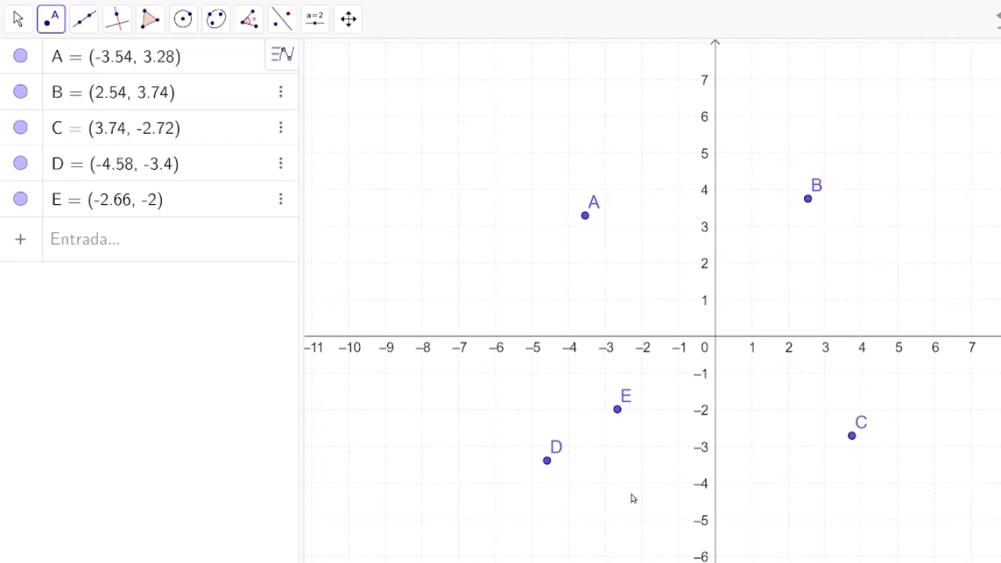
pyautogui.write('P')
pyautogui.press('Return')
pyautogui.press('Escape')
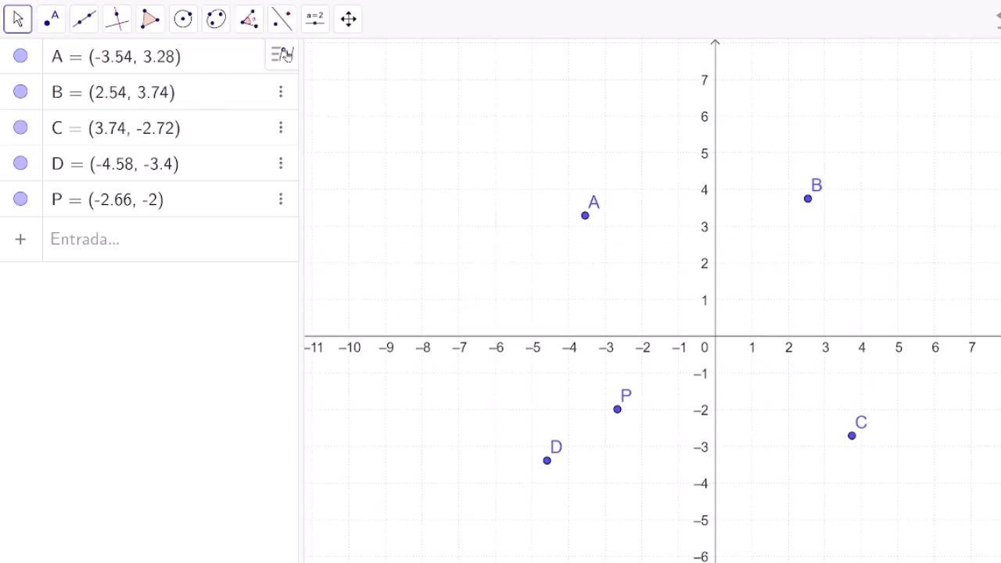
# Step: Sort the algebra objects by Tipo do Objeto and collapse the Ponto group
pyautogui.click(286, 55)
pyautogui.click(16, 55)
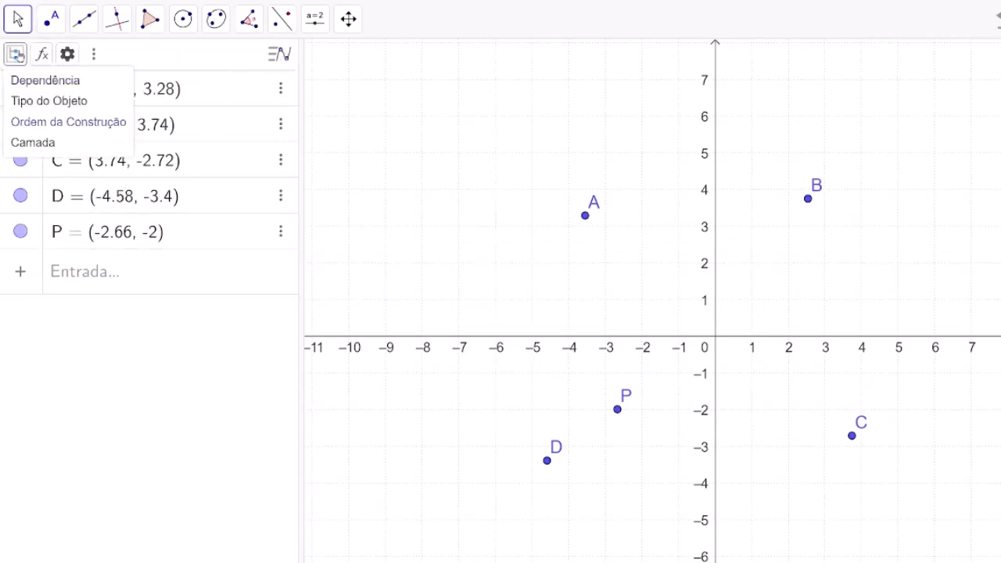
pyautogui.click(55, 104)
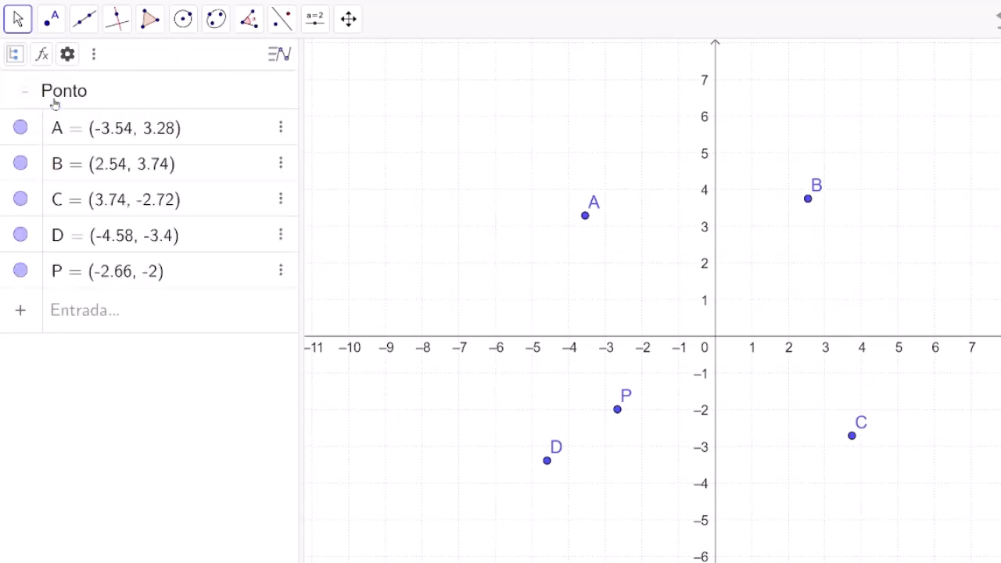
pyautogui.click(27, 96)
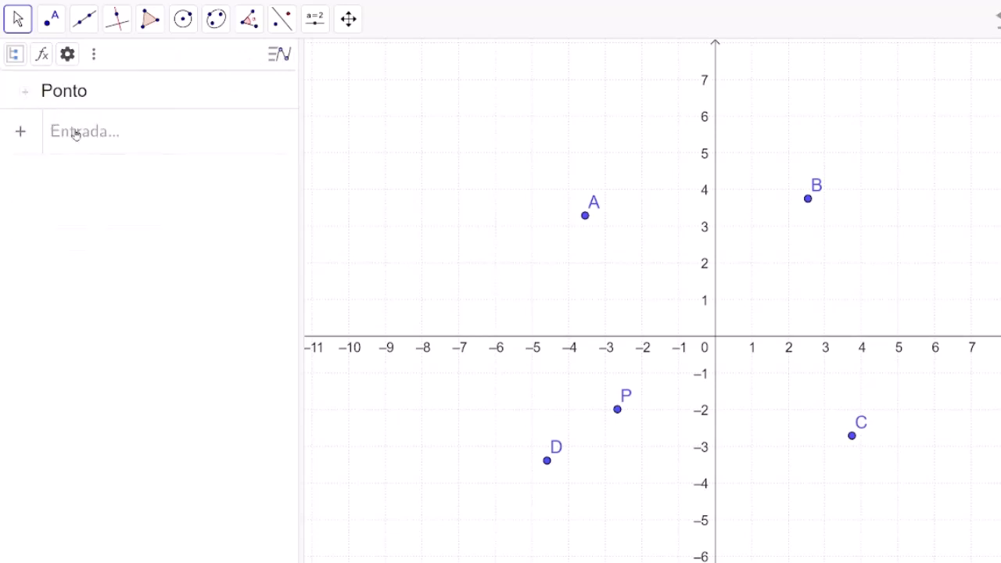
# Step: Create the list Pontos = {A, B, C, D} from the four points
pyautogui.click(76, 134)
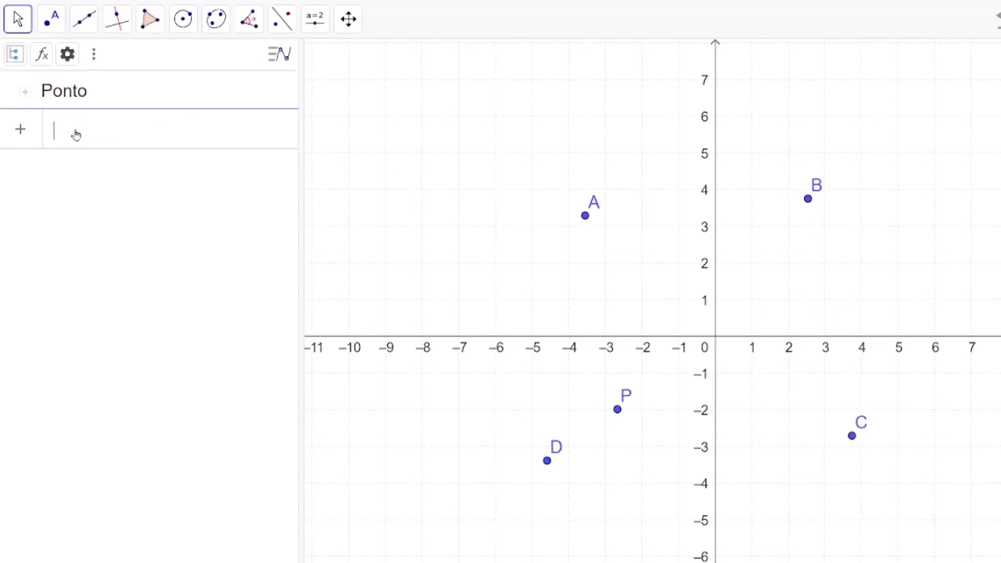
pyautogui.write('Pontos = {')
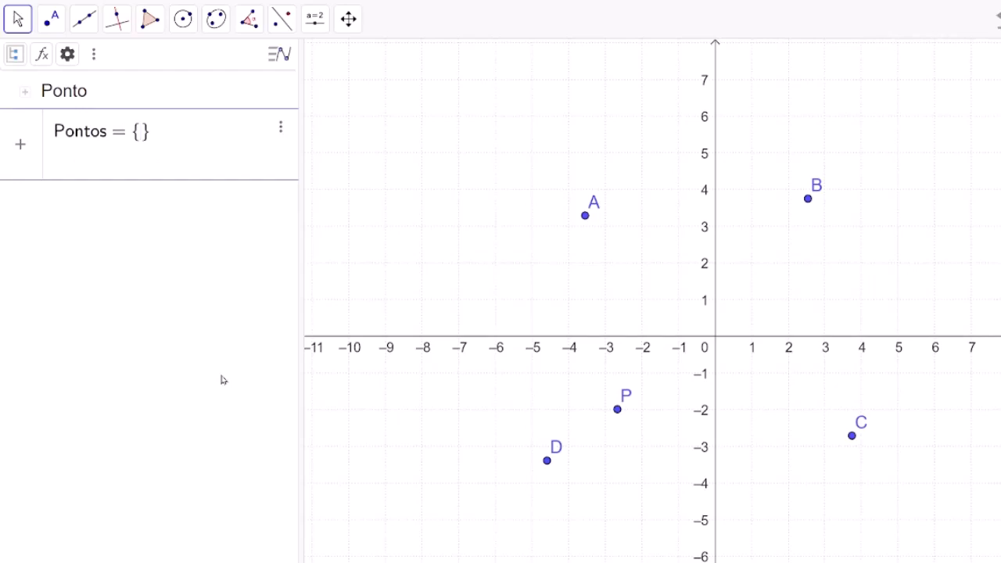
pyautogui.write('A, B')
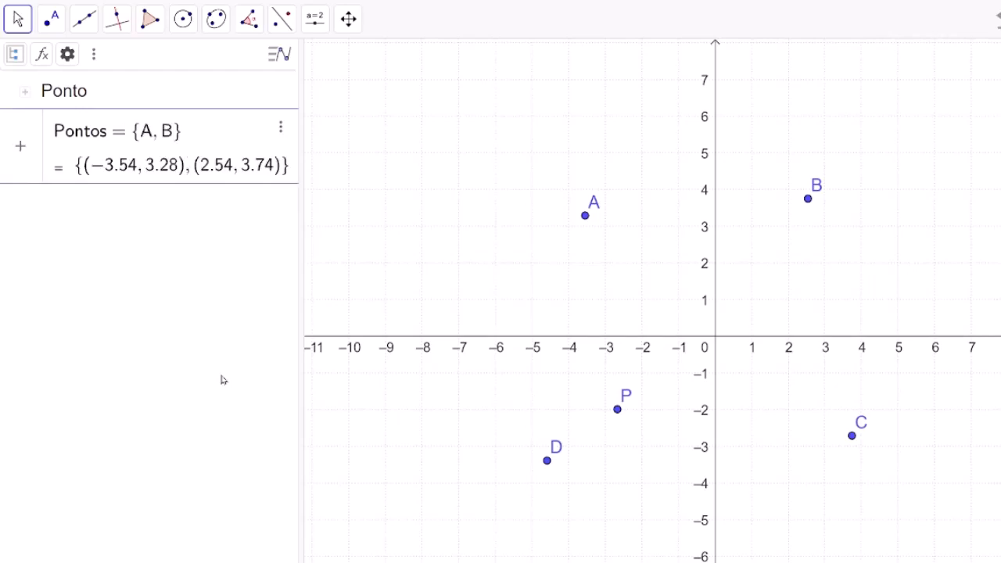
pyautogui.write(', C, D')
pyautogui.press('Return')
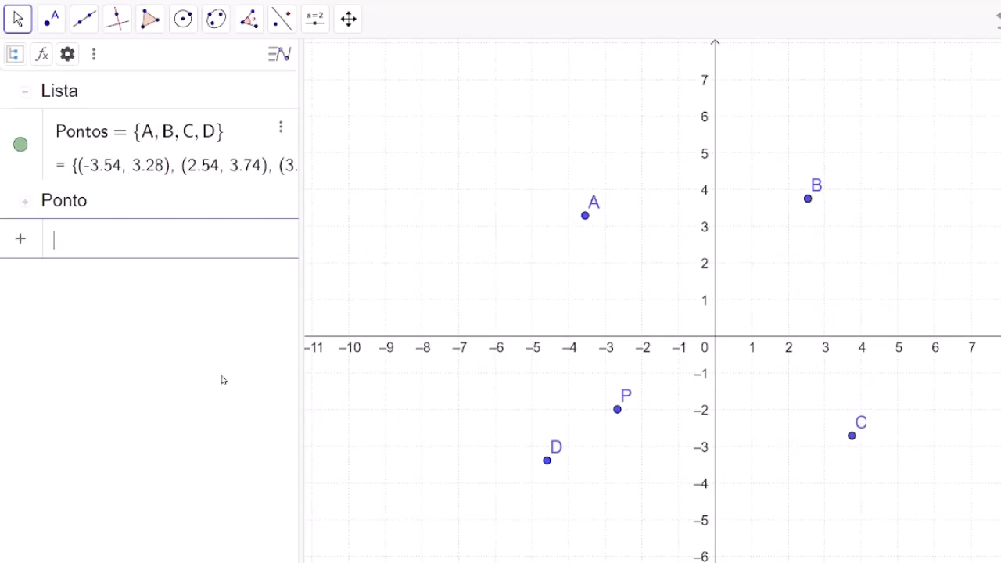
# Step: Widen the algebra area and create the text list L = {"A.", "B.", "C.", "D."}
pyautogui.moveTo(302, 382); pyautogui.dragTo(532, 389)
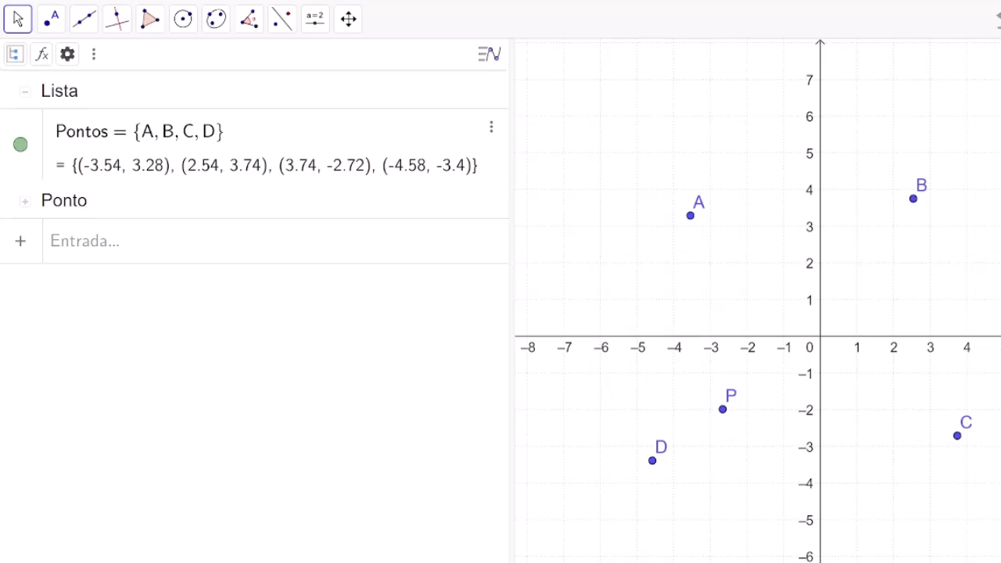
pyautogui.click(96, 239)
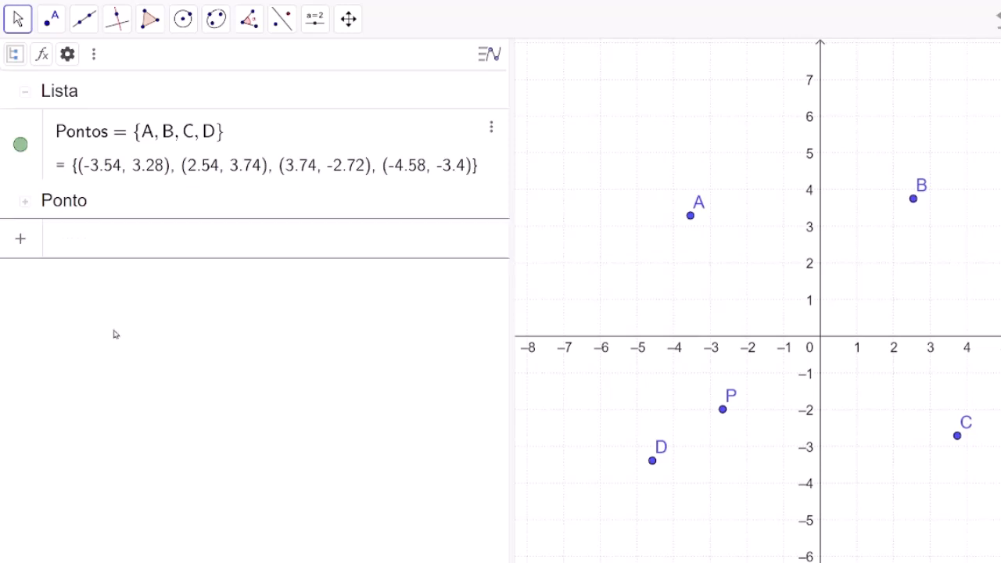
pyautogui.write('L = {"A.", "B.", "C.", "D."}')
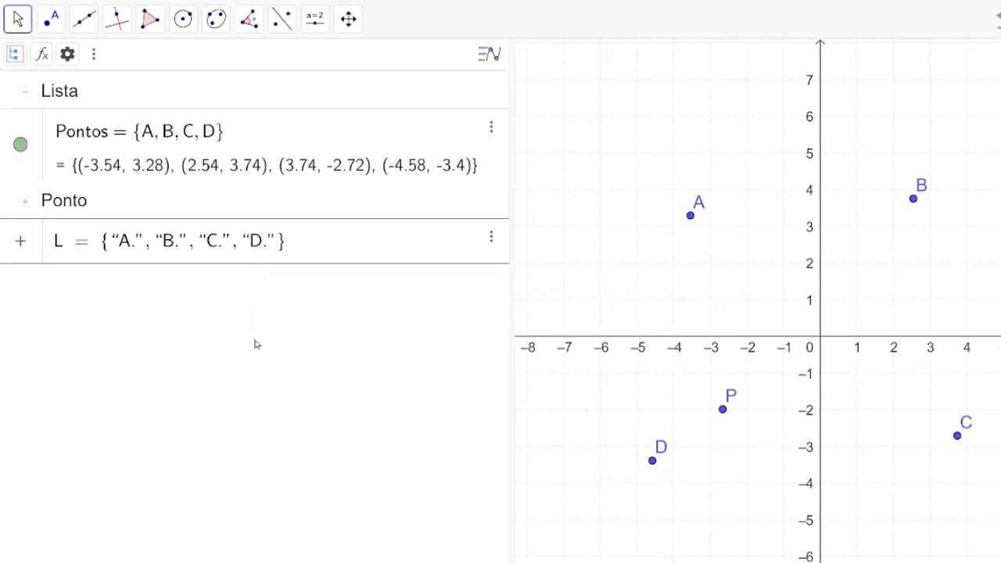
pyautogui.press('Return')
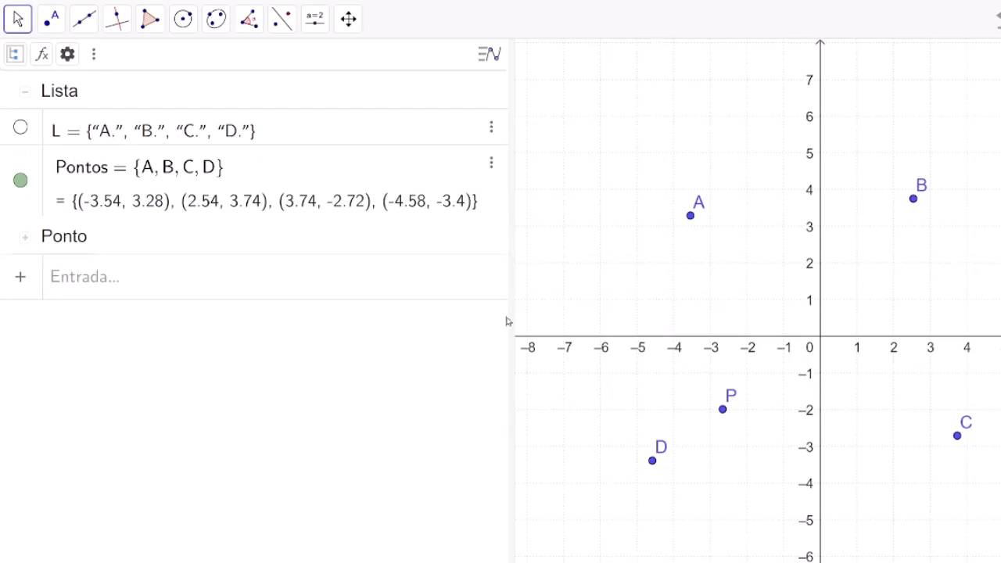
# Step: Define M = {"fique simétrico em relação ao eixo y a ", "tenha o dobro da ordenada de ", "tenha abscissa oposta a de ", "fique simétrico em relação ao eixo x a "}
pyautogui.moveTo(511, 312); pyautogui.dragTo(798, 343)
pyautogui.click(168, 280)
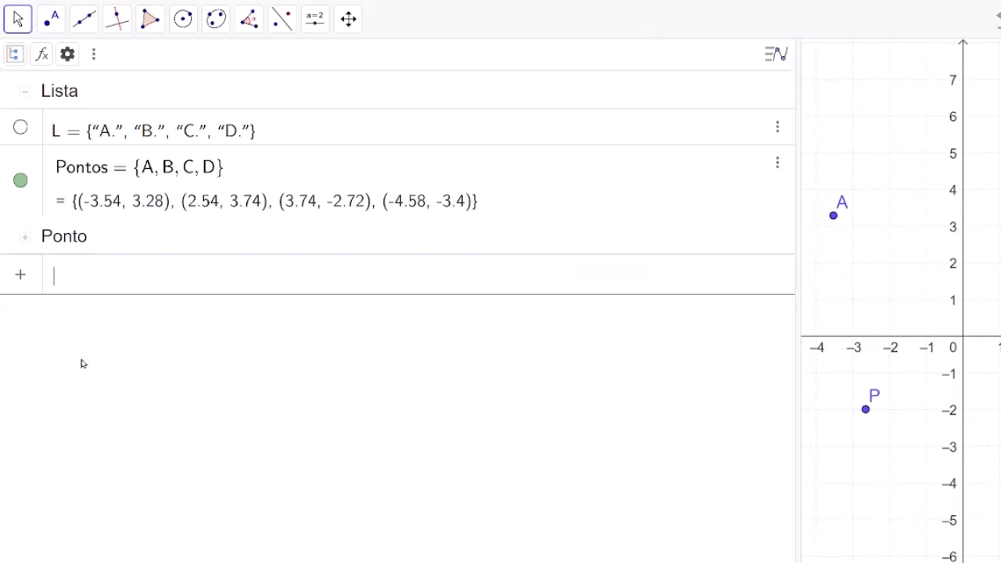
pyautogui.write('M = {"fique simétrico em relação ao eixo y a ", "tenha o dobro da ordenada de ", "tenha abscissa oposta a de ", "fique simétrico em relação ao eixo x a "}')
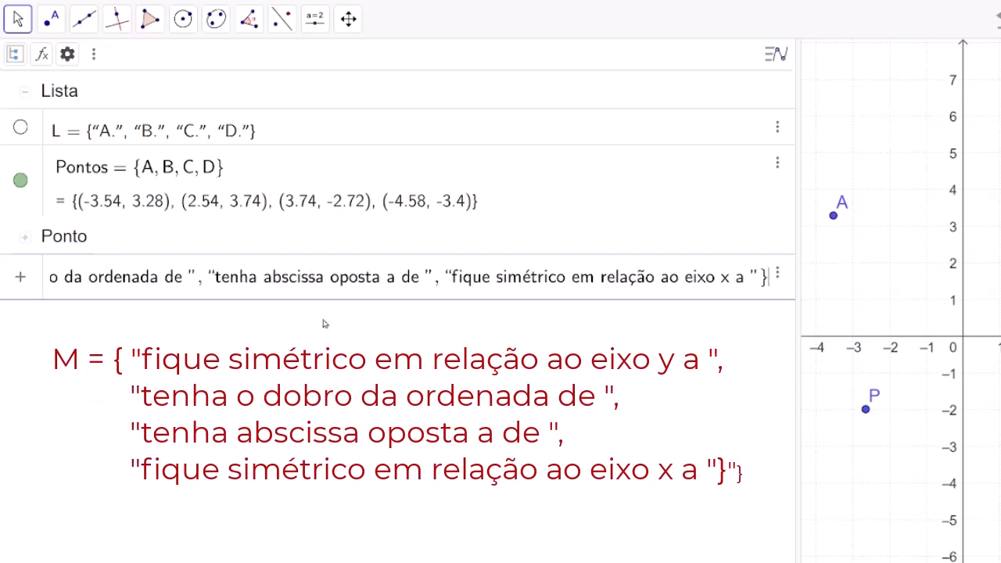
pyautogui.press('Home')
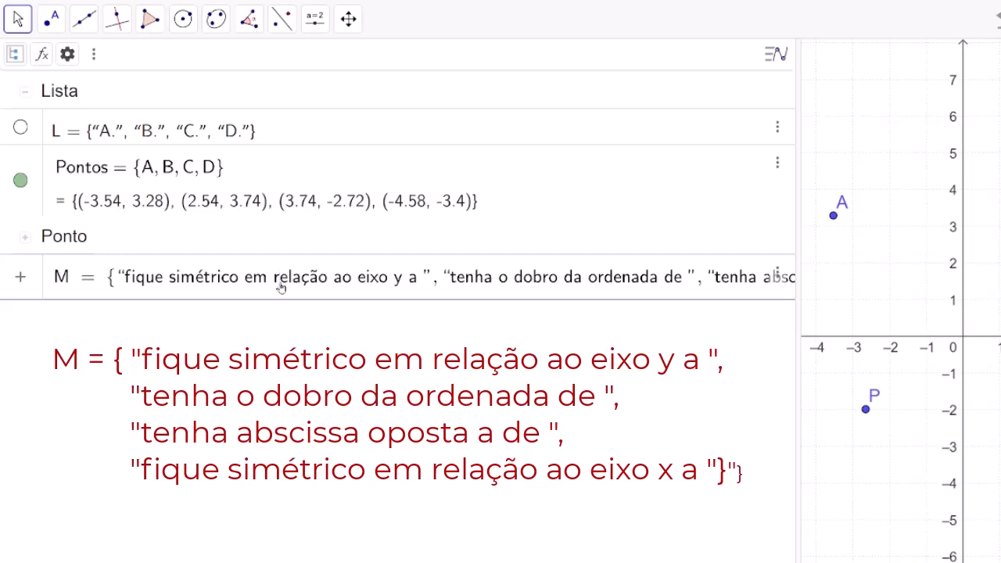
pyautogui.press('Return')
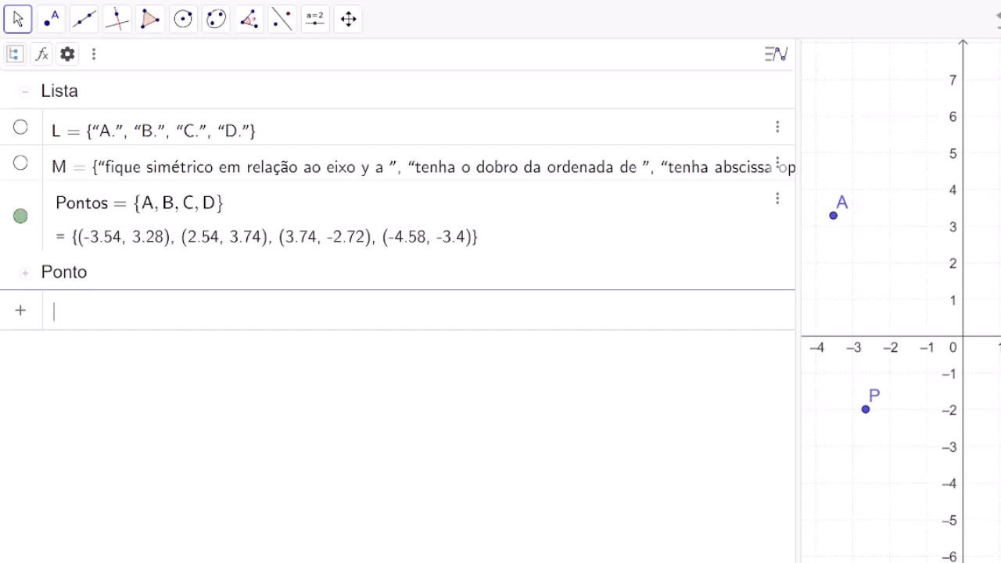
# Step: Create two numbers, a = 0 and b = 0
pyautogui.write('a=0')
pyautogui.press('Return')
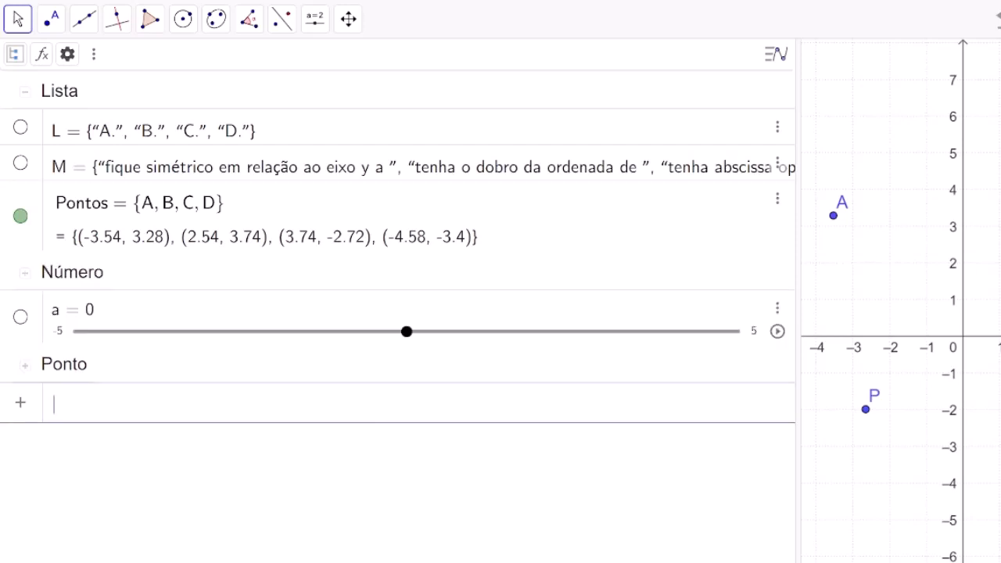
pyautogui.write('b=0')
pyautogui.press('Return')
pyautogui.press('Escape')
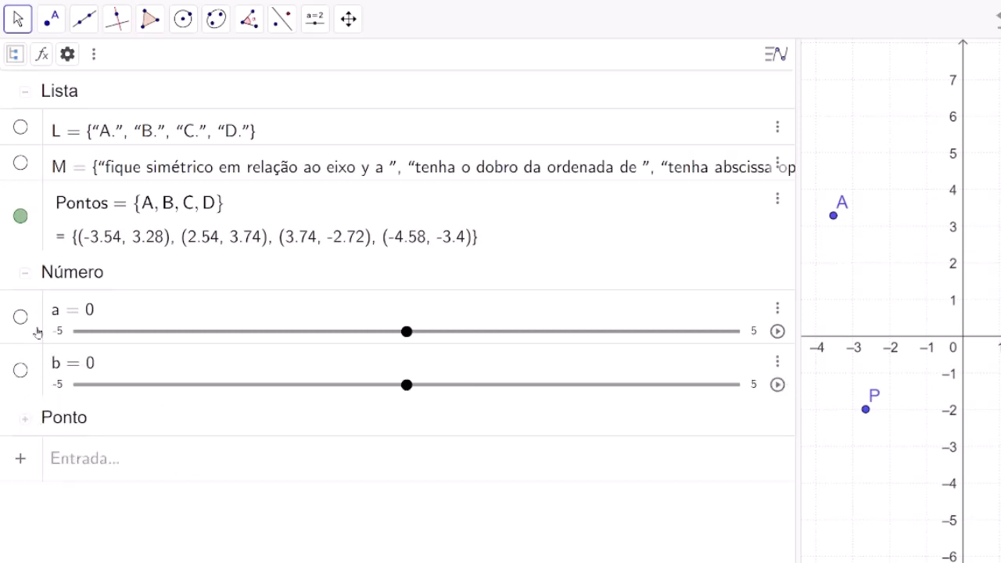
# Step: Turn off the slider display in the algebra view for both numbers a and b, and close their settings
pyautogui.click(38, 307)
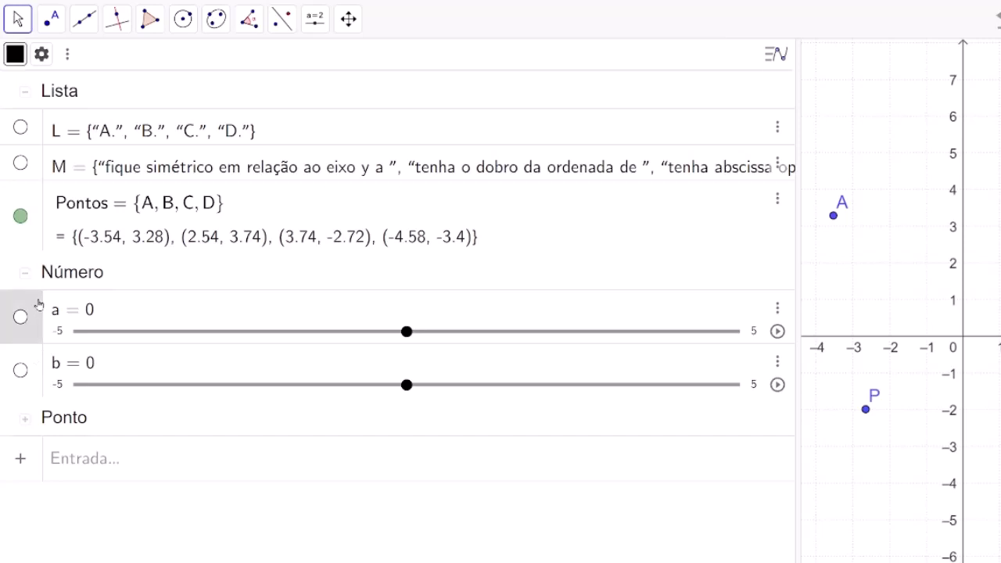
pyautogui.keyDown('ctrl'); pyautogui.click(36, 384); pyautogui.keyUp('ctrl')
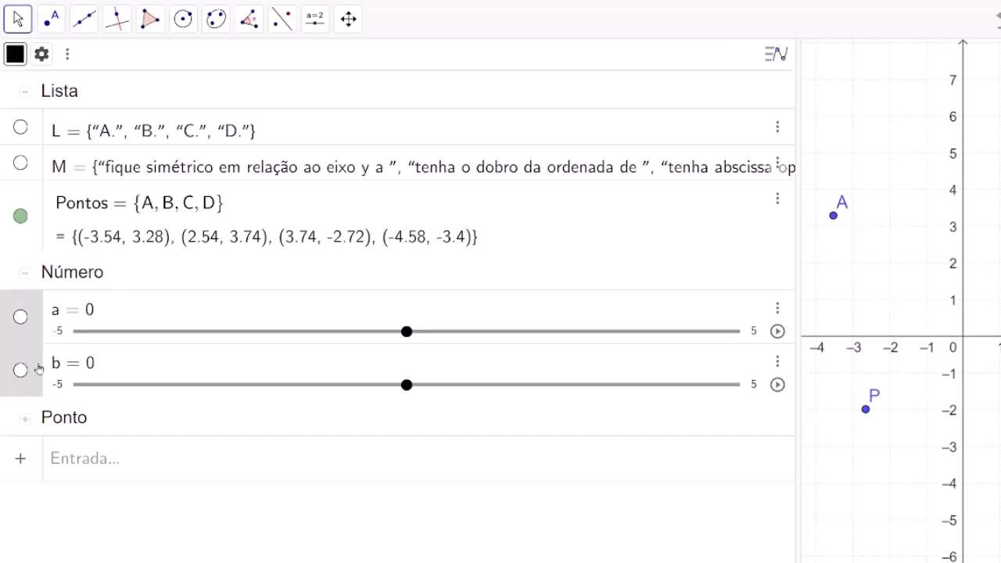
pyautogui.rightClick(38, 368)
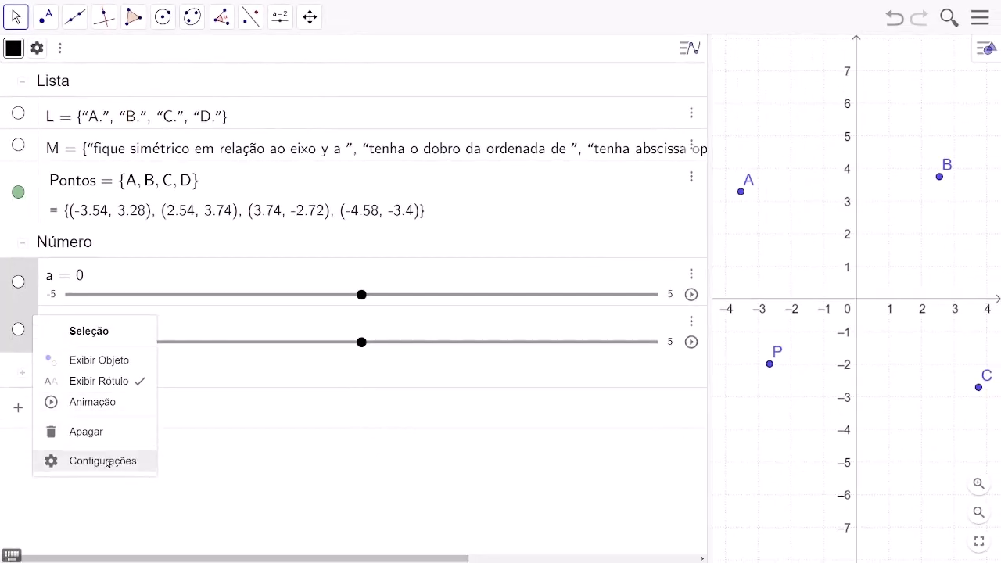
pyautogui.click(103, 460)
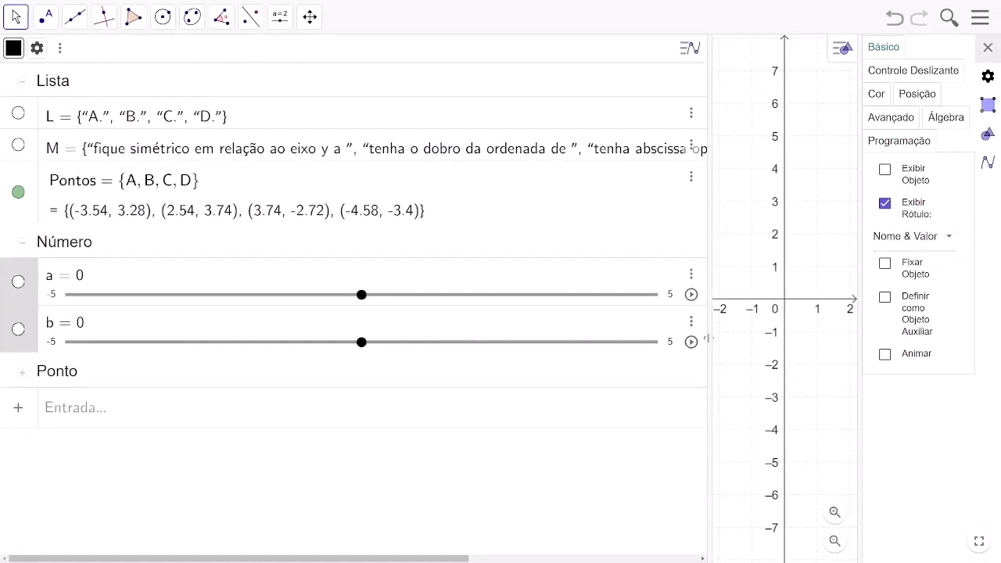
pyautogui.moveTo(706, 337); pyautogui.dragTo(372, 354)
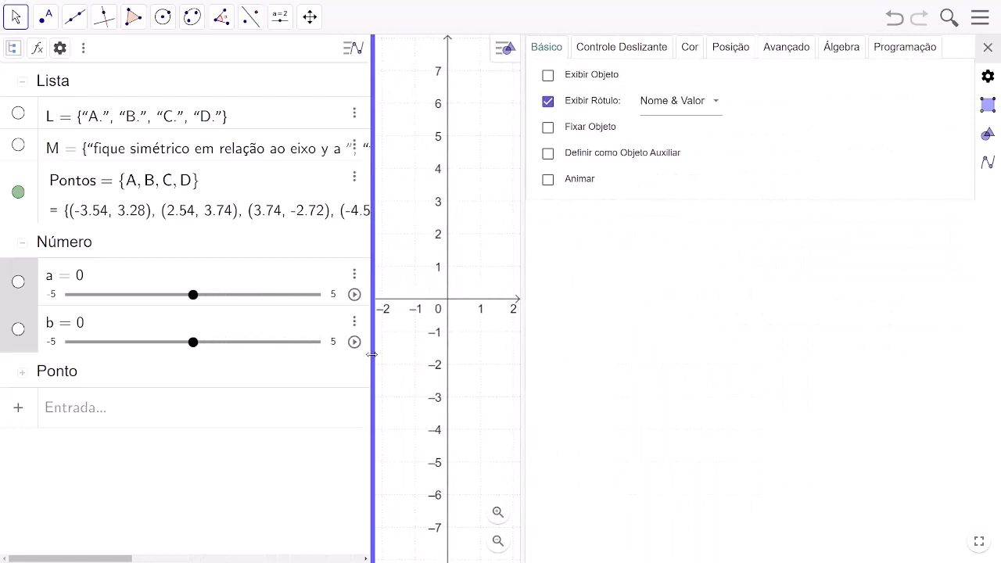
pyautogui.click(643, 50)
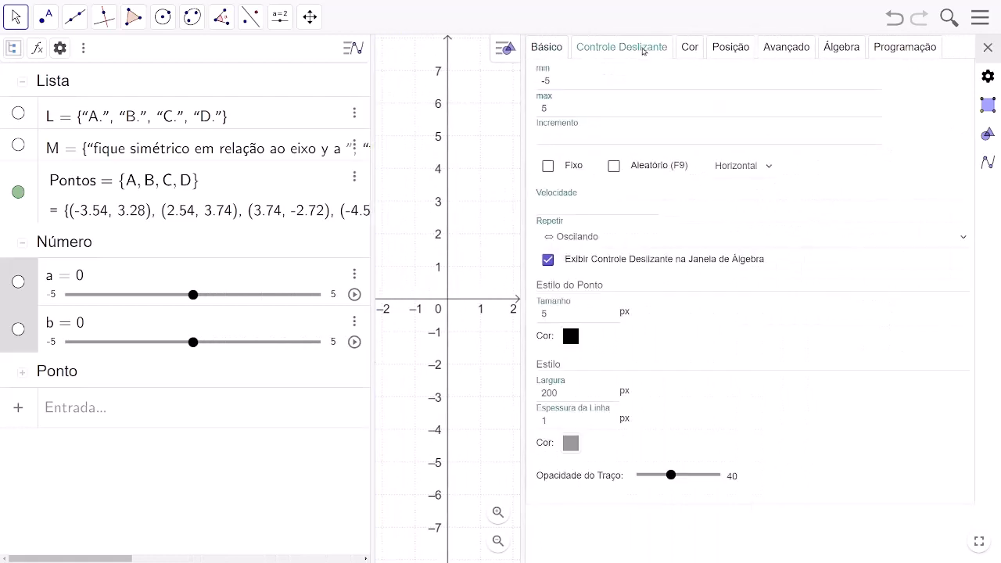
pyautogui.click(549, 260)
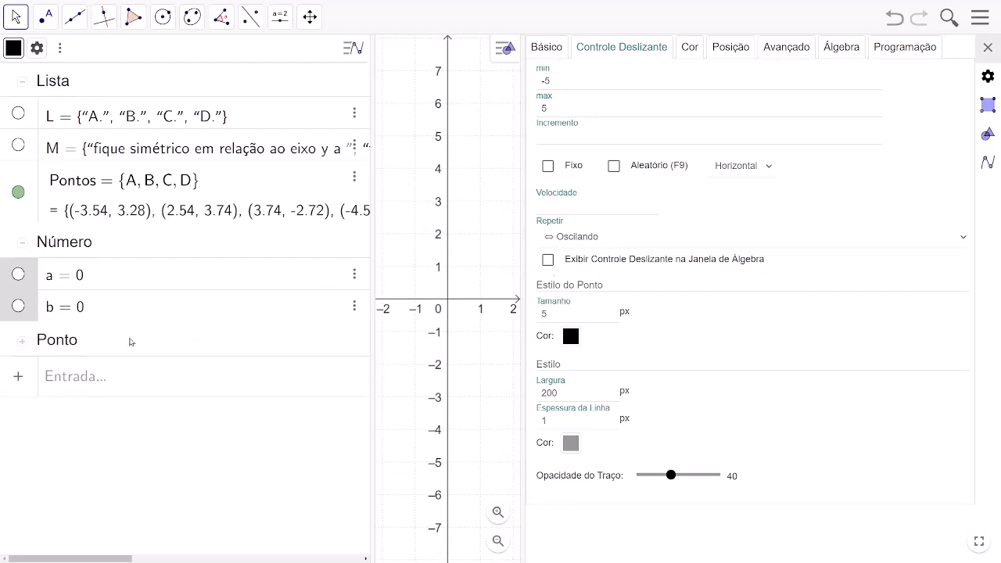
pyautogui.click(988, 48)
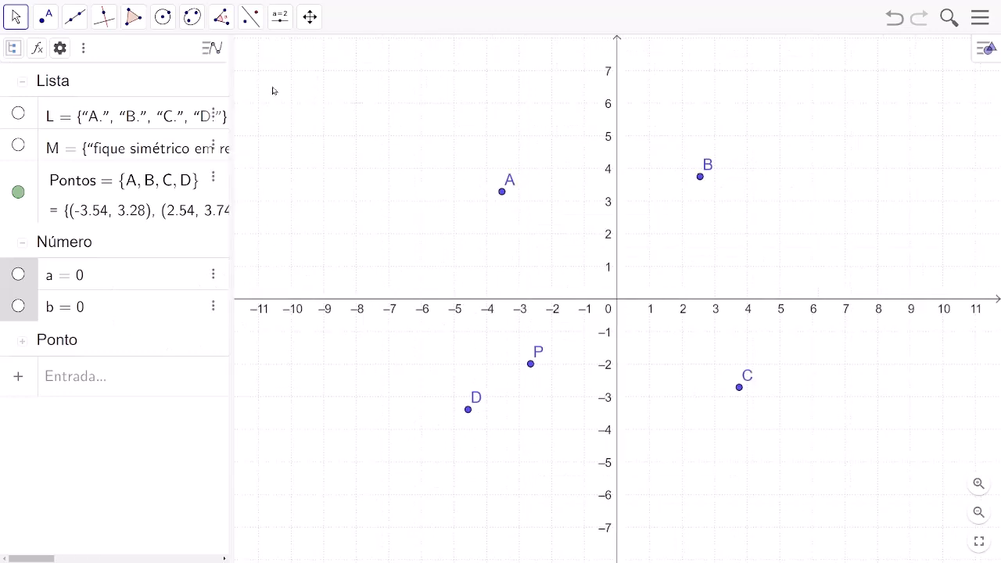
# Step: Add a button captioned "pontos" in the upper-left area of the graph, leaving its script empty
pyautogui.click(281, 20)
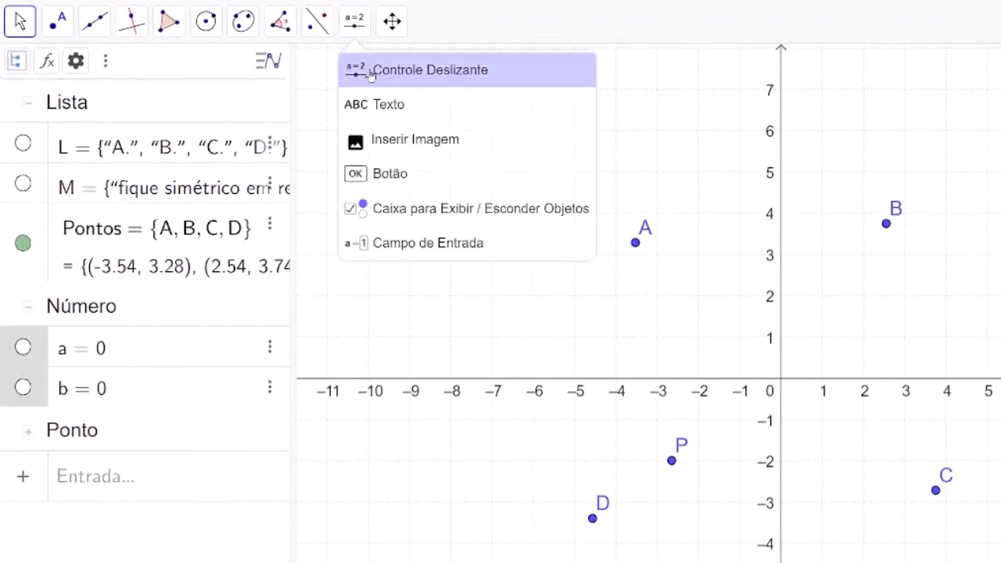
pyautogui.click(390, 174)
pyautogui.click(342, 100)
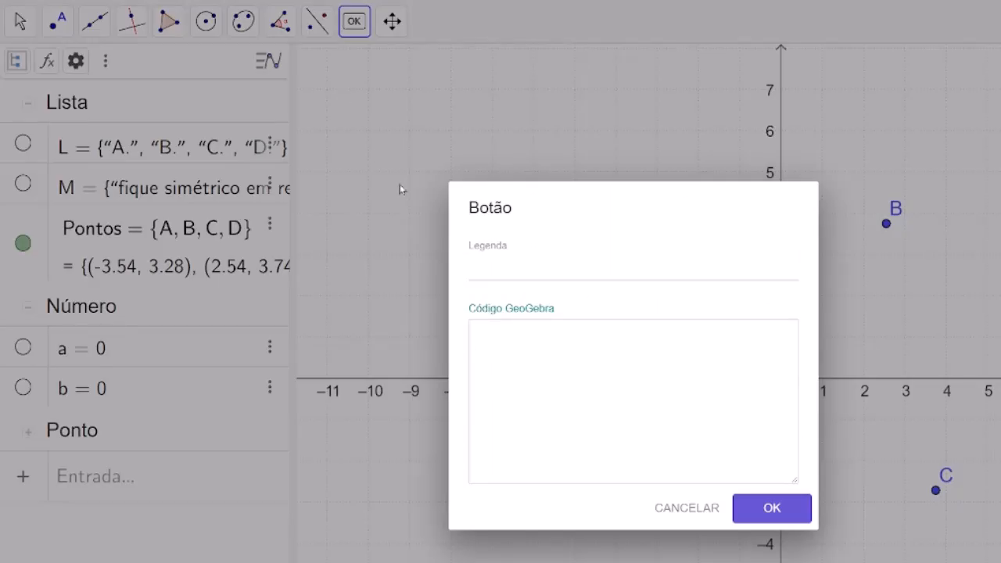
pyautogui.click(496, 269)
pyautogui.write('pontos')
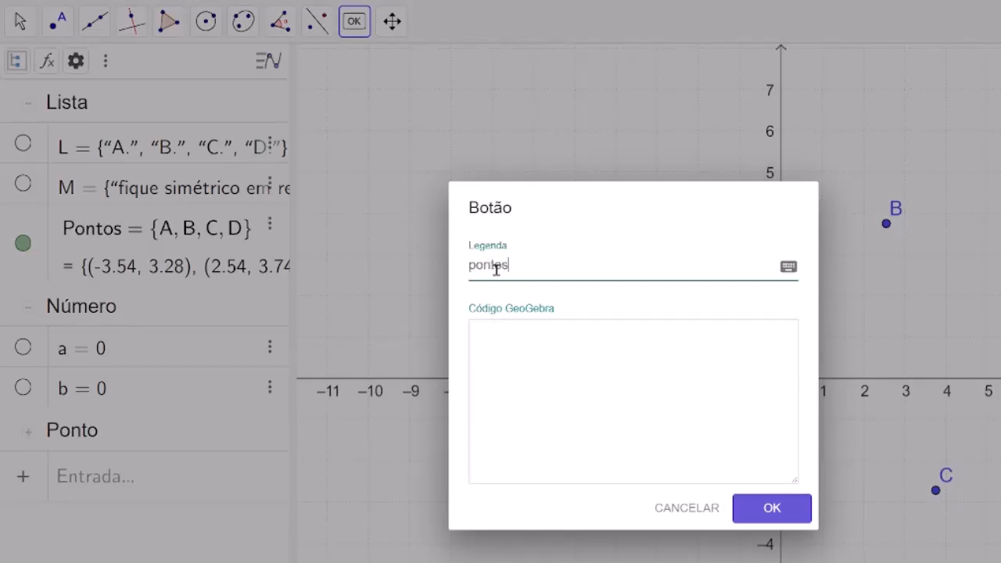
pyautogui.click(760, 519)
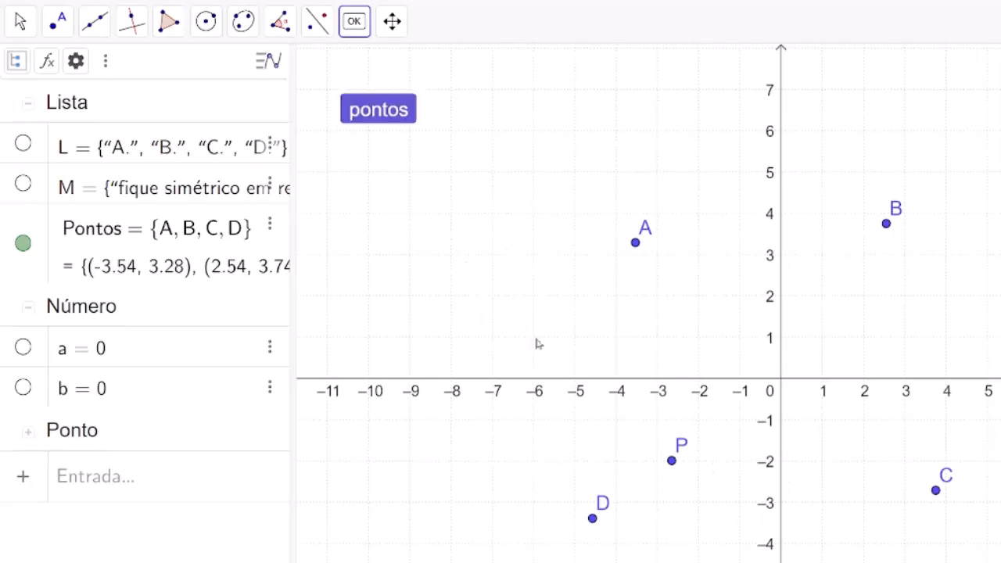
# Step: Add a button captioned "enunciado" just below the pontos button, with an empty script
pyautogui.click(346, 150)
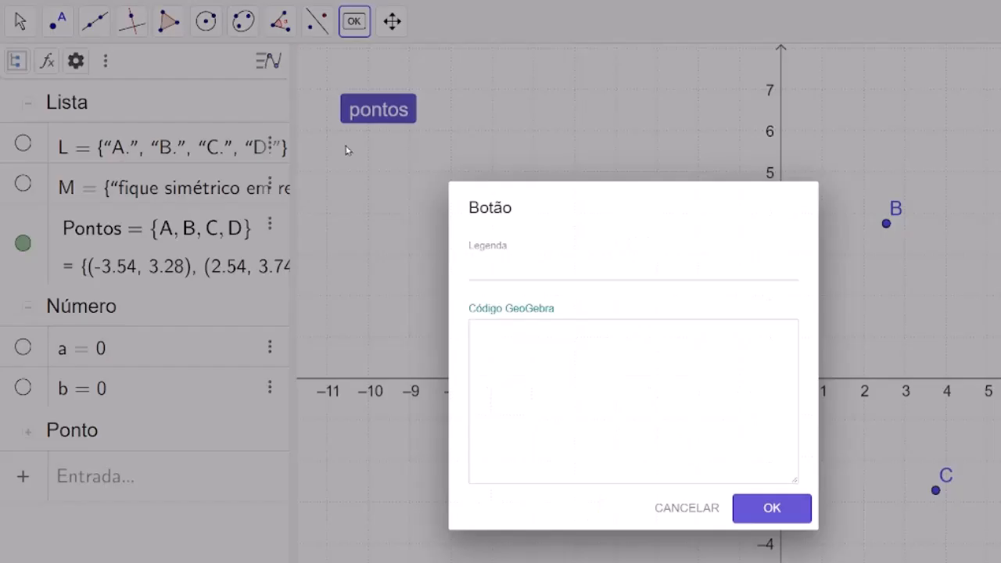
pyautogui.click(516, 272)
pyautogui.click(515, 271)
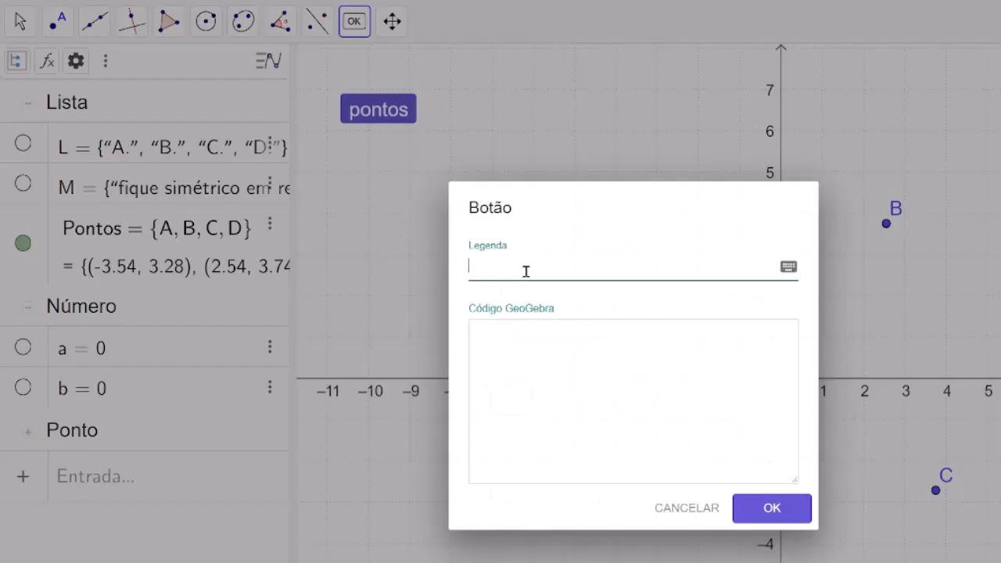
pyautogui.write('enunciado')
pyautogui.click(786, 509)
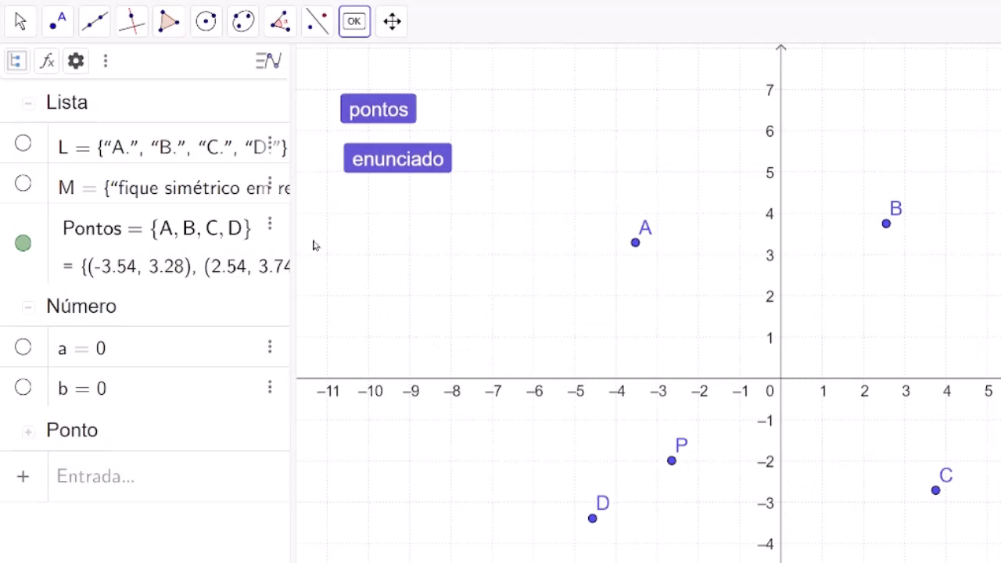
# Step: Add a button captioned "verificar" below the enunciado button and leave the Button tool
pyautogui.click(349, 199)
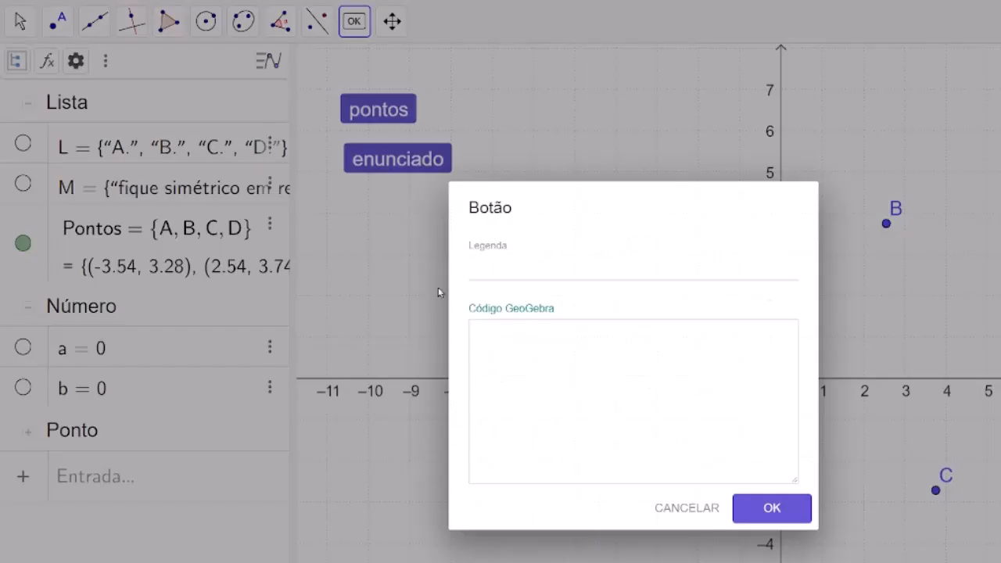
pyautogui.click(494, 272)
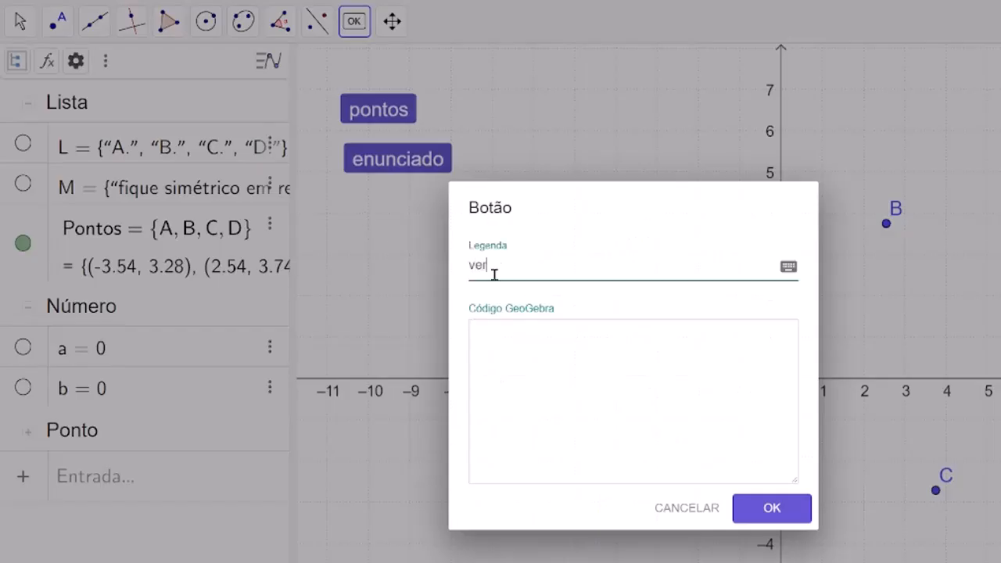
pyautogui.write('verificar')
pyautogui.click(787, 510)
pyautogui.press('Escape')
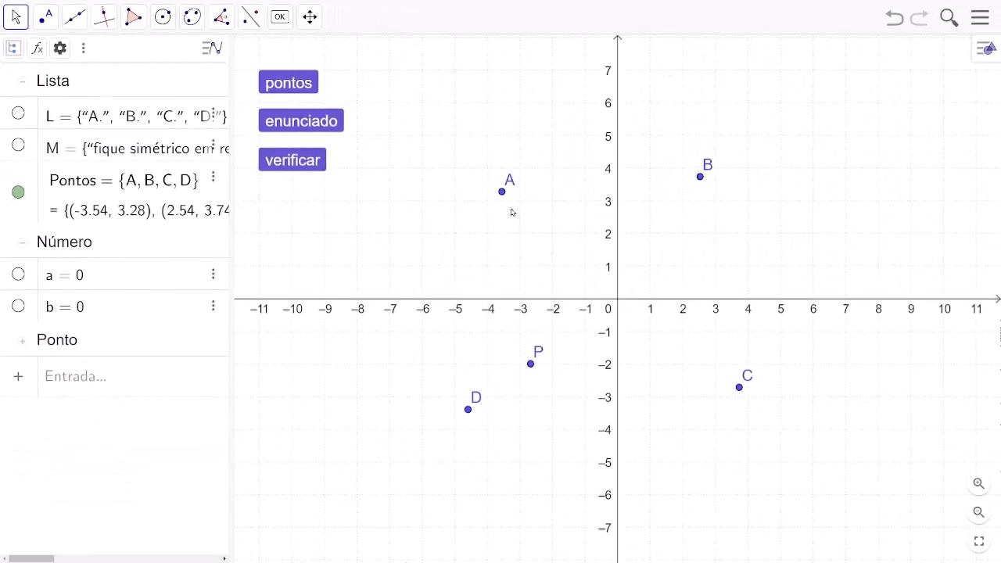
# Step: Set points A, B, C and D to size 7 and color them black
pyautogui.keyDown('ctrl'); pyautogui.click(700, 177); pyautogui.keyUp('ctrl')
pyautogui.keyDown('ctrl'); pyautogui.click(740, 387); pyautogui.keyUp('ctrl')
pyautogui.keyDown('ctrl'); pyautogui.click(468, 410); pyautogui.keyUp('ctrl')
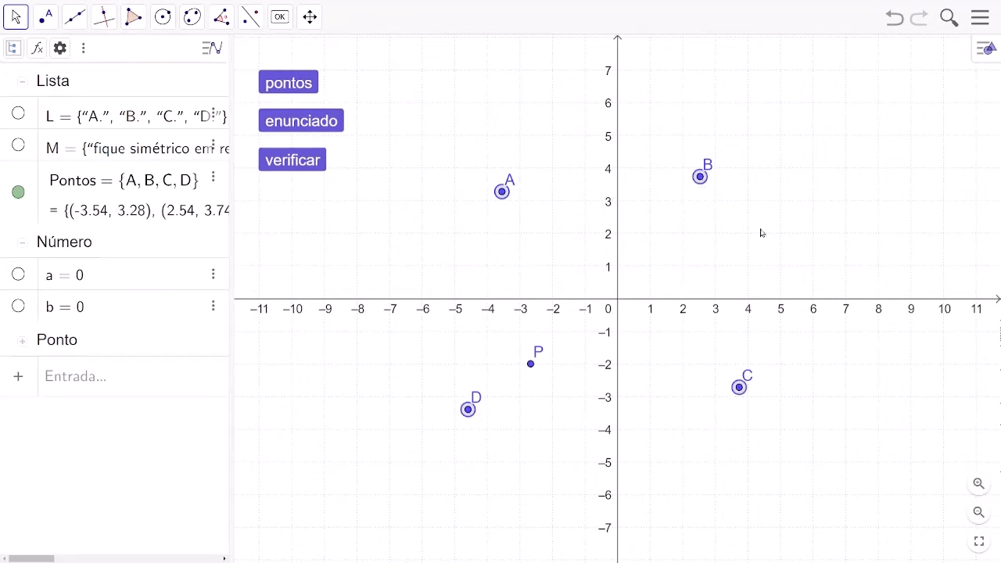
pyautogui.click(987, 48)
pyautogui.click(857, 48)
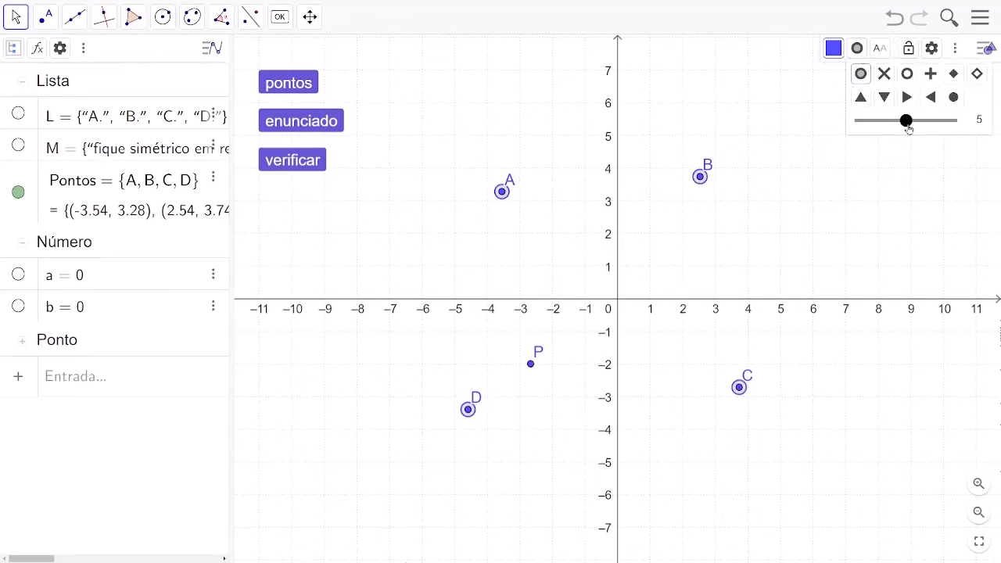
pyautogui.moveTo(906, 121); pyautogui.dragTo(929, 124)
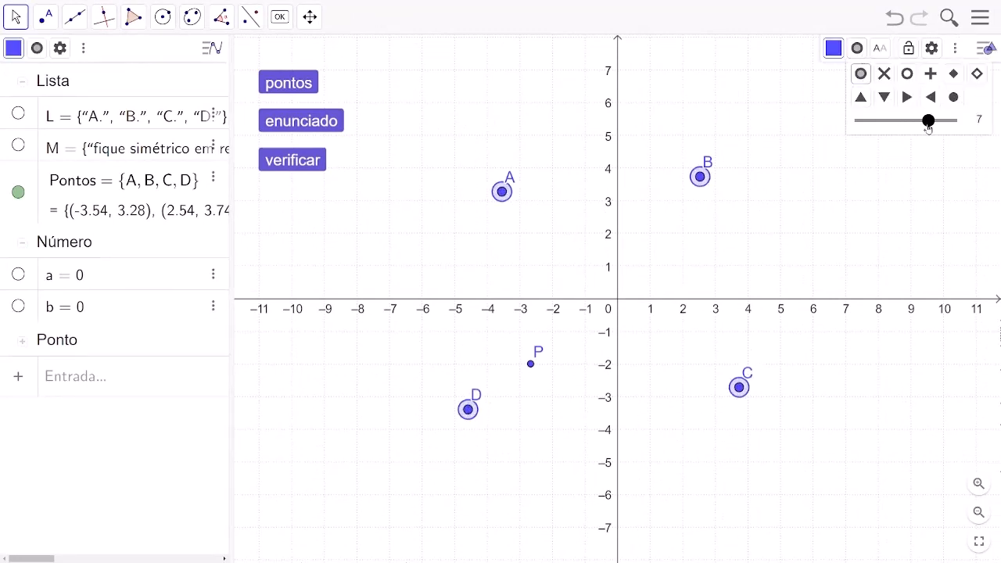
pyautogui.click(834, 48)
pyautogui.click(838, 99)
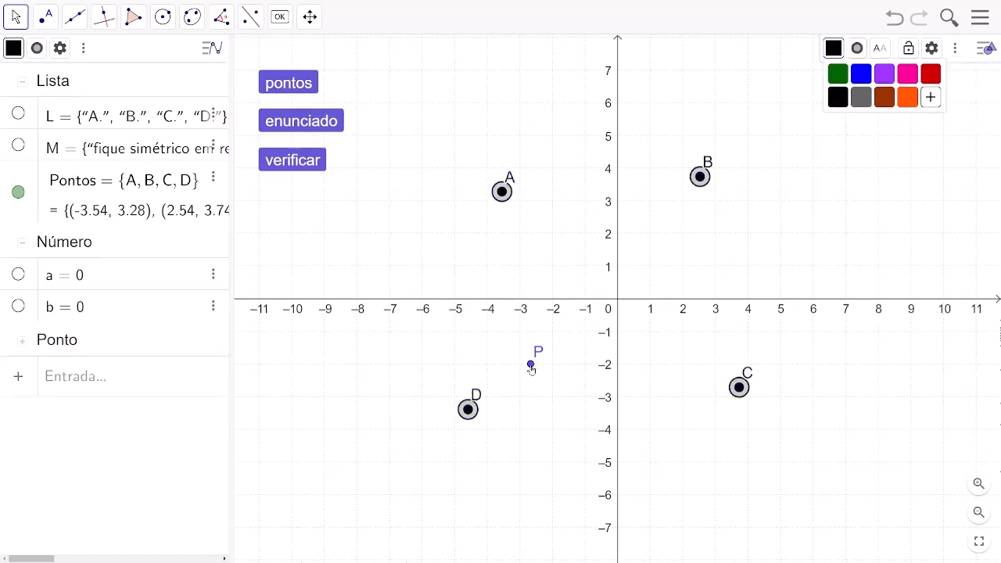
# Step: Color point P orange, enlarge it, and clear the selection
pyautogui.click(531, 366)
pyautogui.click(834, 50)
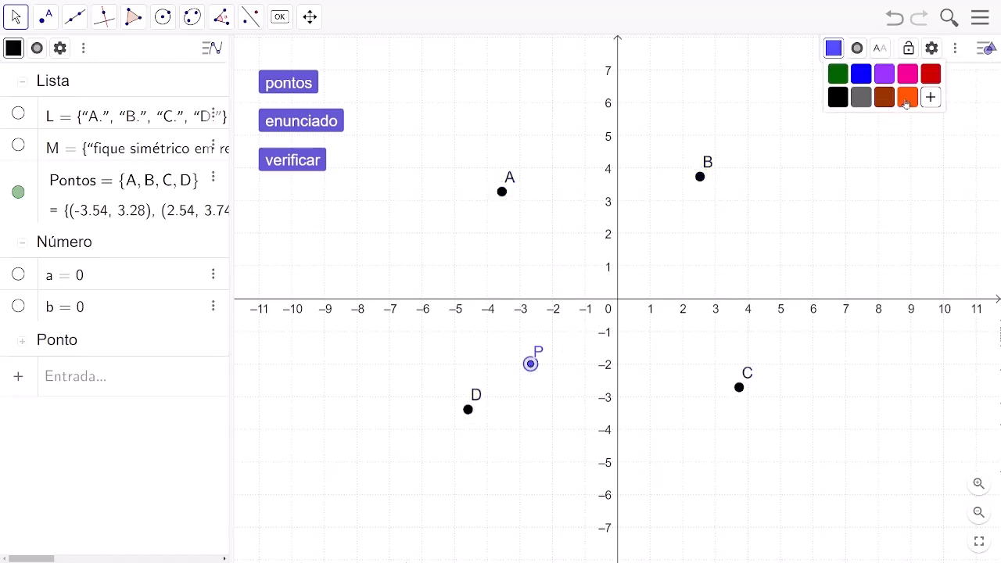
pyautogui.click(905, 100)
pyautogui.click(857, 48)
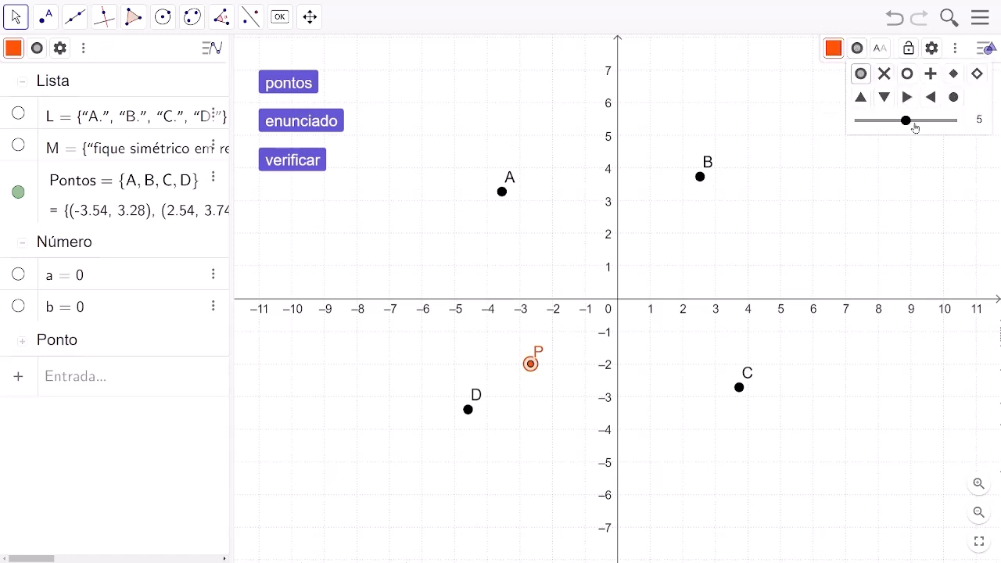
pyautogui.moveTo(916, 127); pyautogui.dragTo(930, 126)
pyautogui.click(884, 212)
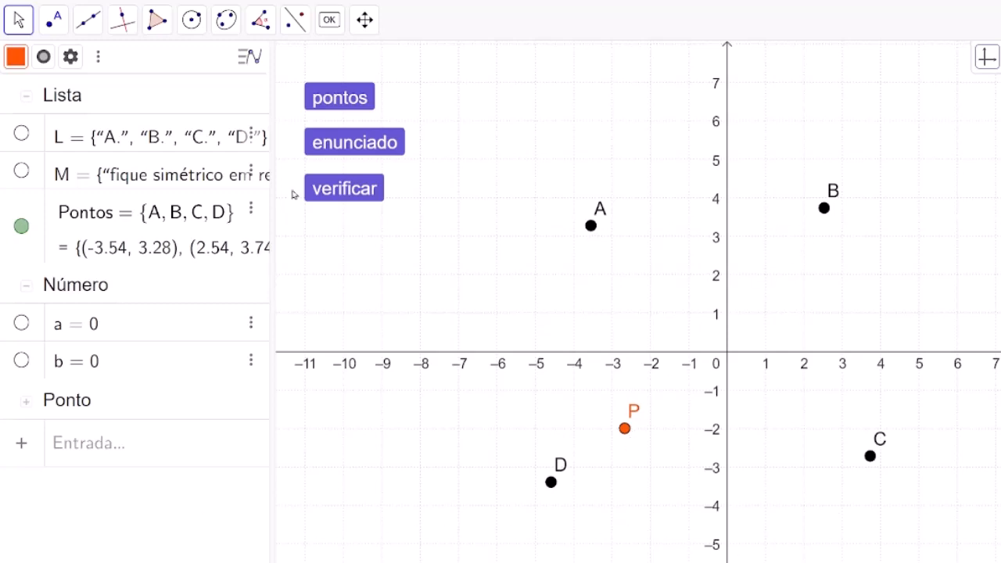
# Step: Write the on-click script DefinirValor(A, (NúmeroAleatório(-6, 5),y)) for the pontos button
pyautogui.rightClick(331, 105)
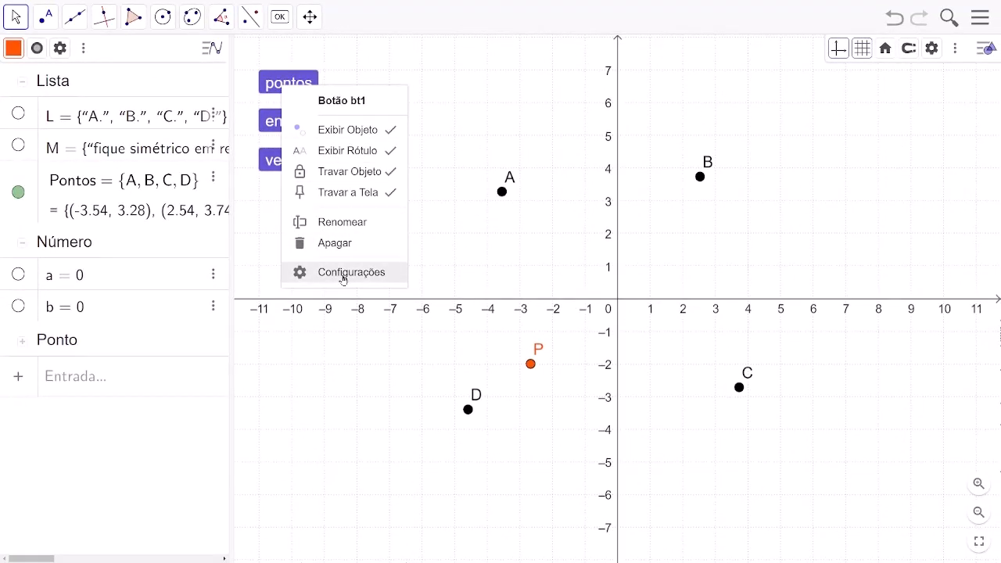
pyautogui.click(343, 273)
pyautogui.moveTo(524, 203); pyautogui.dragTo(402, 203)
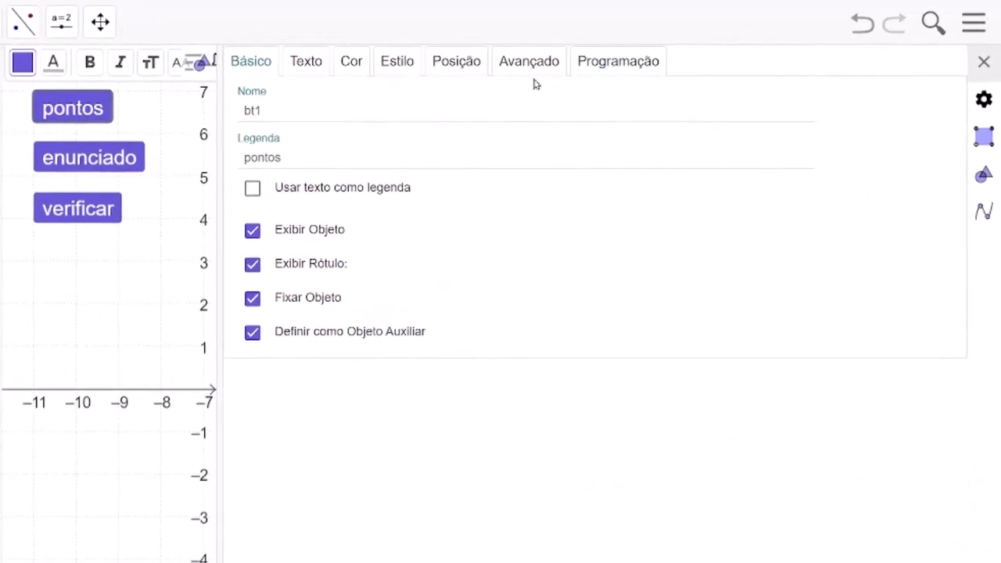
pyautogui.click(655, 61)
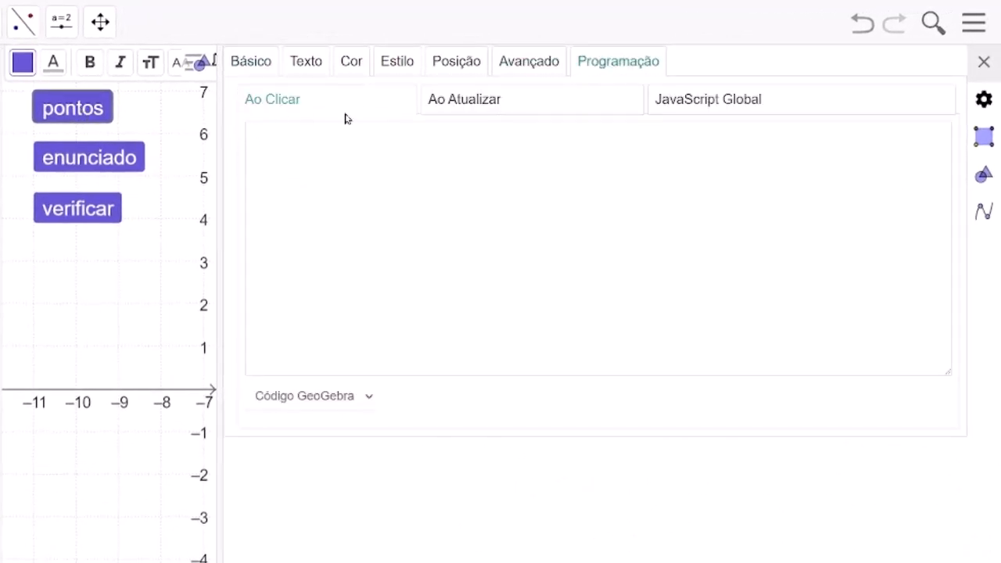
pyautogui.click(330, 197)
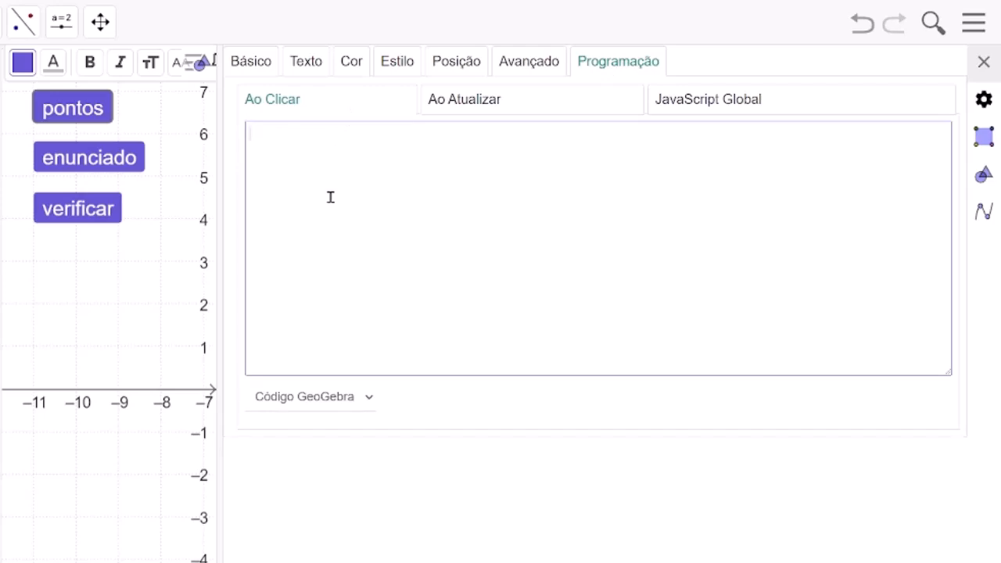
pyautogui.write('DefinirValor(A, (')
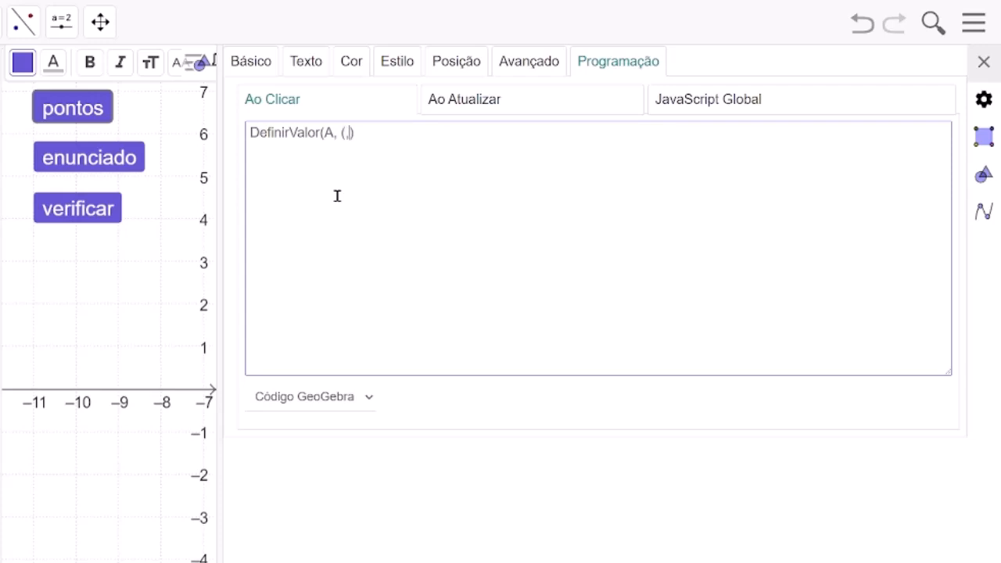
pyautogui.write('x,y)')
pyautogui.press('BackSpace')
pyautogui.write('NúmeroAleatório')
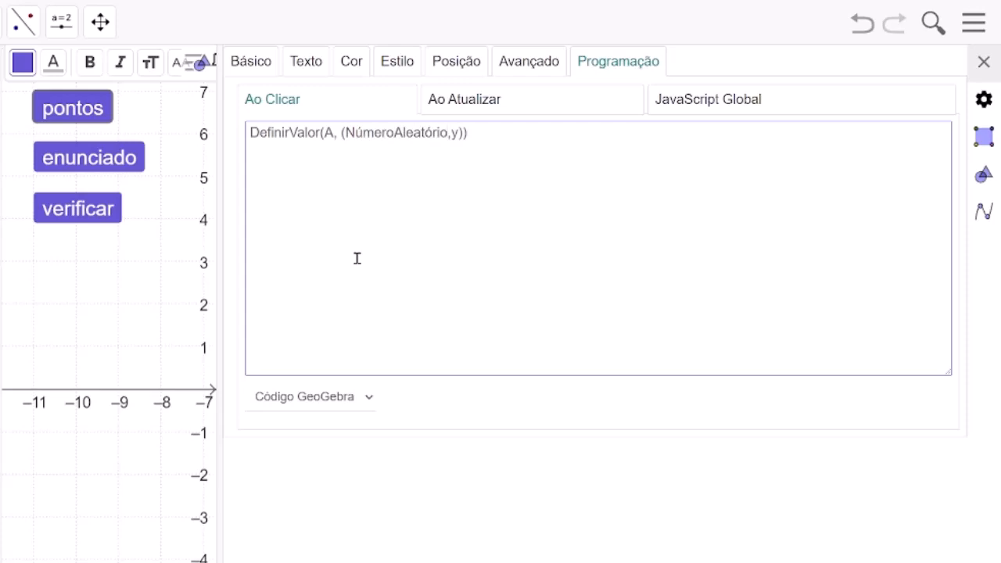
pyautogui.write('(-6, 5')
# Step: Replace y in the pontos script with NúmeroAleatório(-6, 5) so both coordinates of A are random
pyautogui.moveTo(483, 134); pyautogui.dragTo(345, 133)
pyautogui.hotkey('ctrl', 'c')
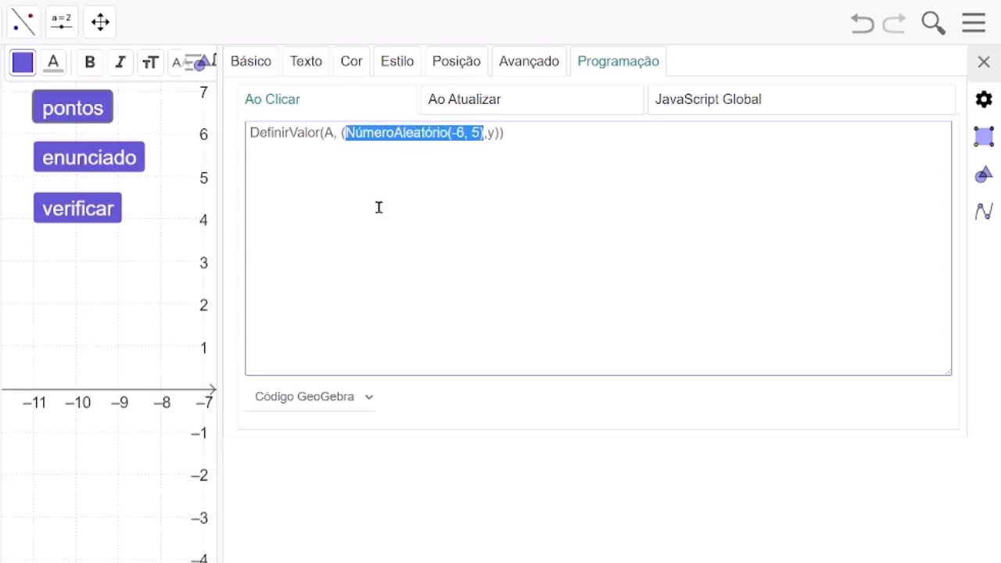
pyautogui.click(493, 133)
pyautogui.doubleClick(492, 133)
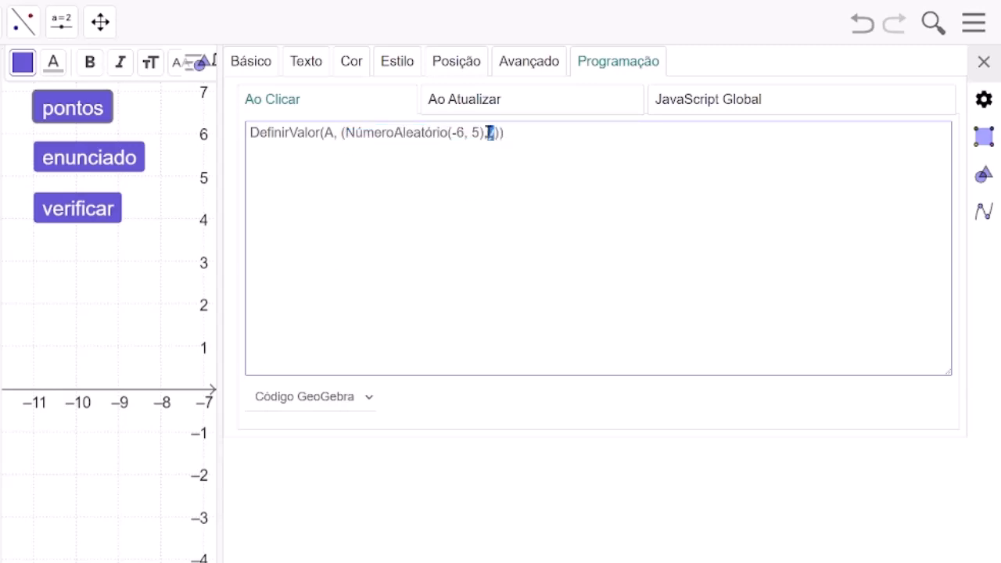
pyautogui.hotkey('ctrl', 'v')
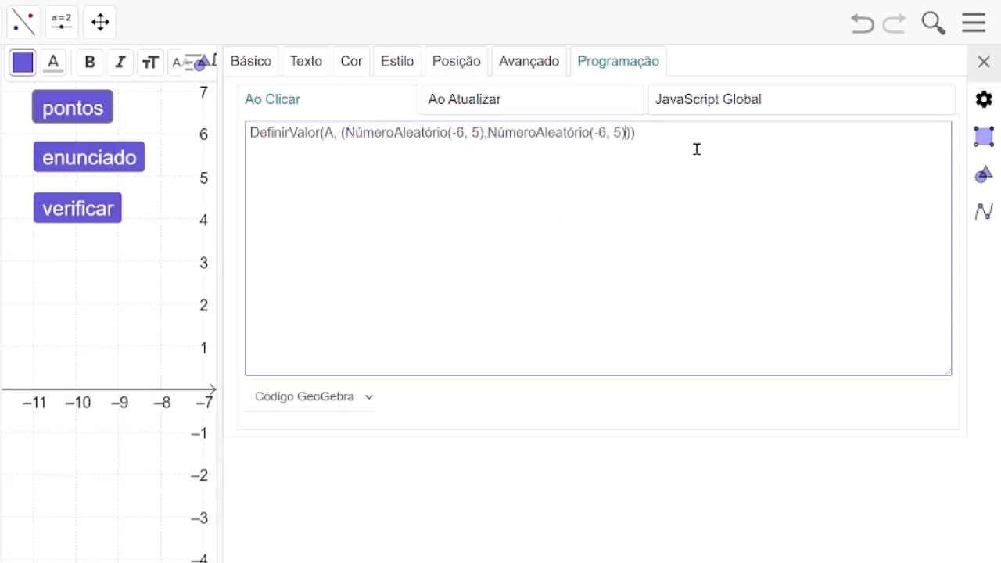
# Step: Duplicate the DefinirValor line for A three times in the pontos script, each copy on its own line
pyautogui.moveTo(633, 134); pyautogui.dragTo(239, 141)
pyautogui.hotkey('ctrl', 'c')
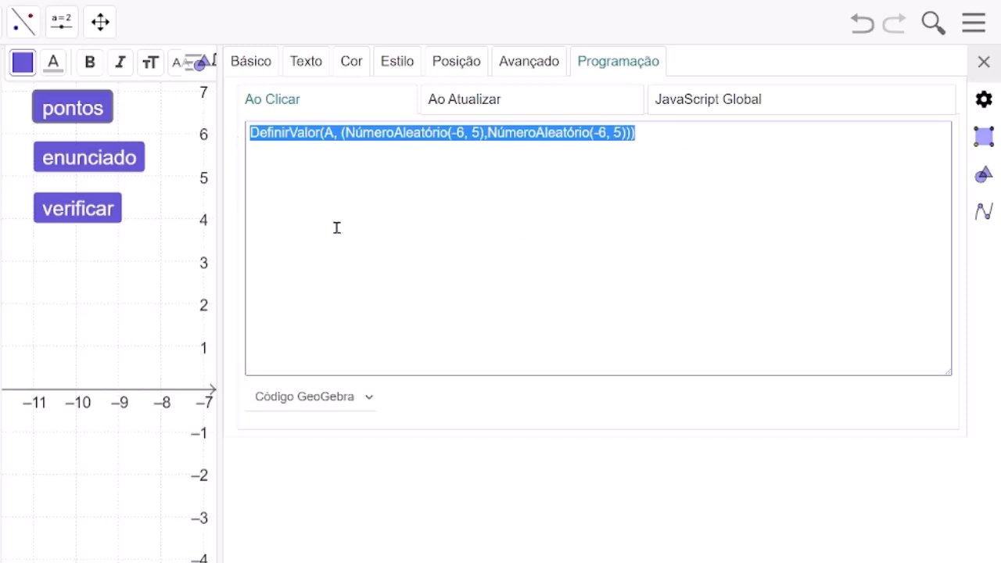
pyautogui.click(655, 134)
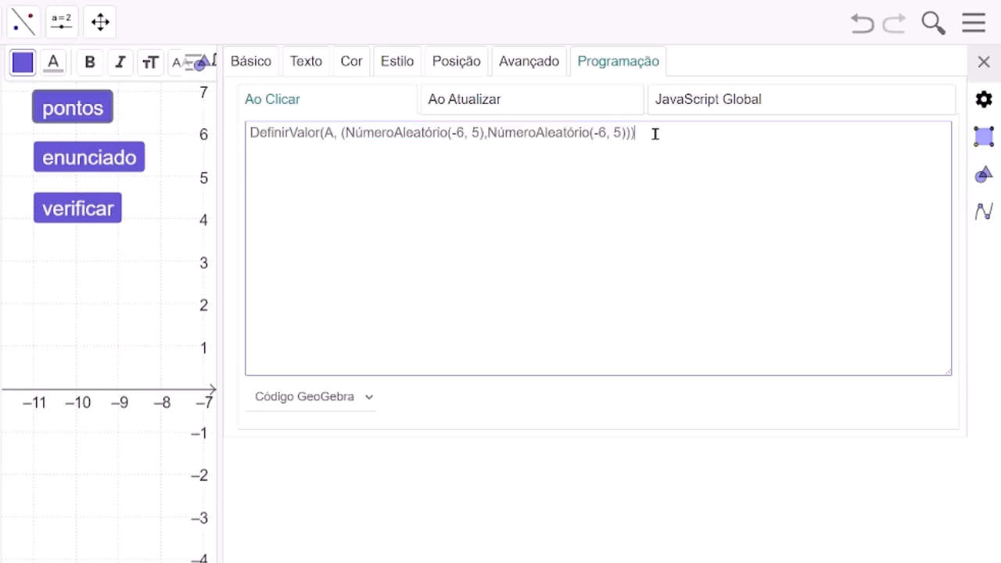
pyautogui.hotkey('ctrl', 'v')
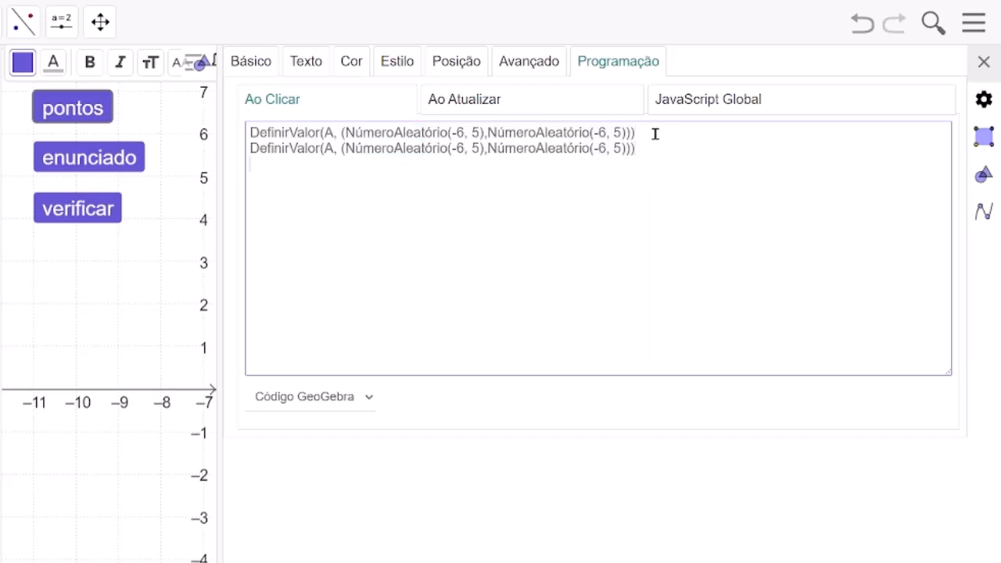
pyautogui.hotkey('ctrl', 'v')
pyautogui.press('Return')
pyautogui.hotkey('ctrl', 'v')
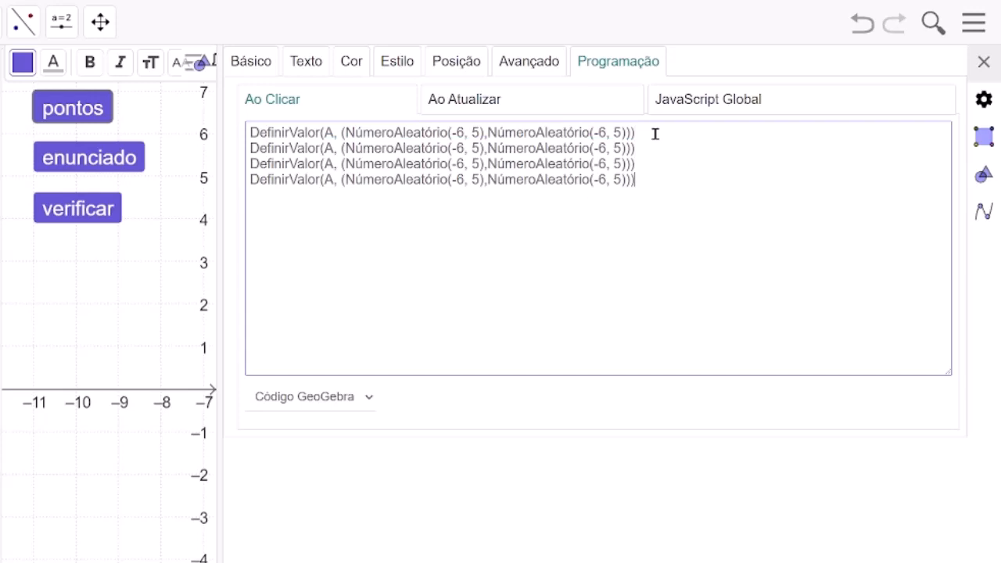
# Step: Change the target point in the three copied script lines to B, C and D, and close the settings
pyautogui.click(328, 148)
pyautogui.press('Delete')
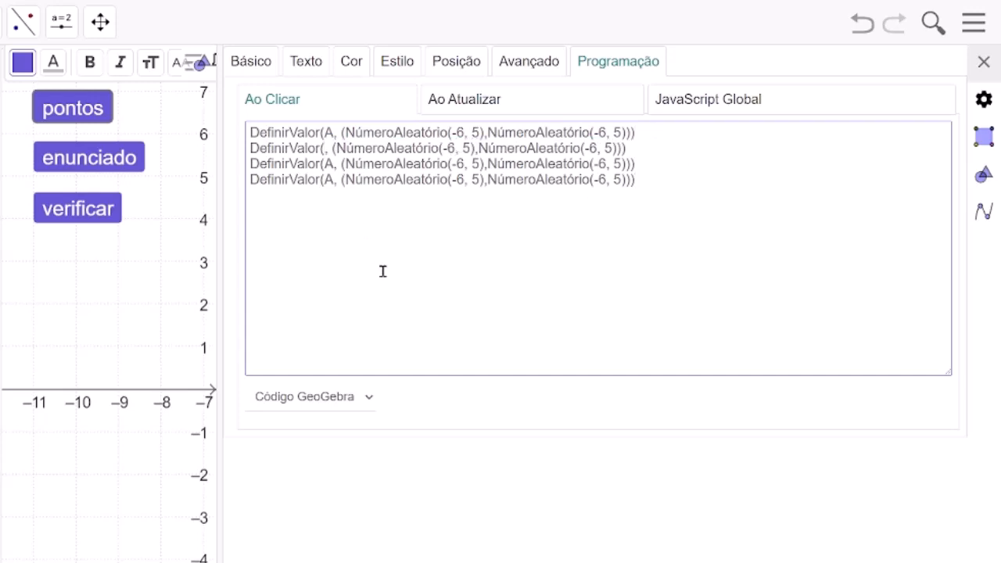
pyautogui.write('B')
pyautogui.press('BackSpace')
pyautogui.write('C')
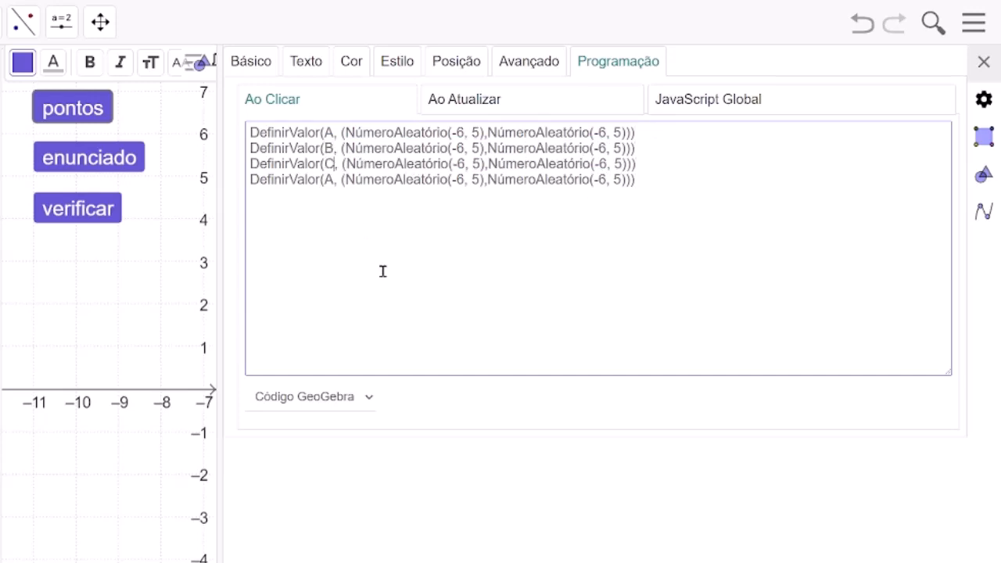
pyautogui.press('BackSpace')
pyautogui.write('D')
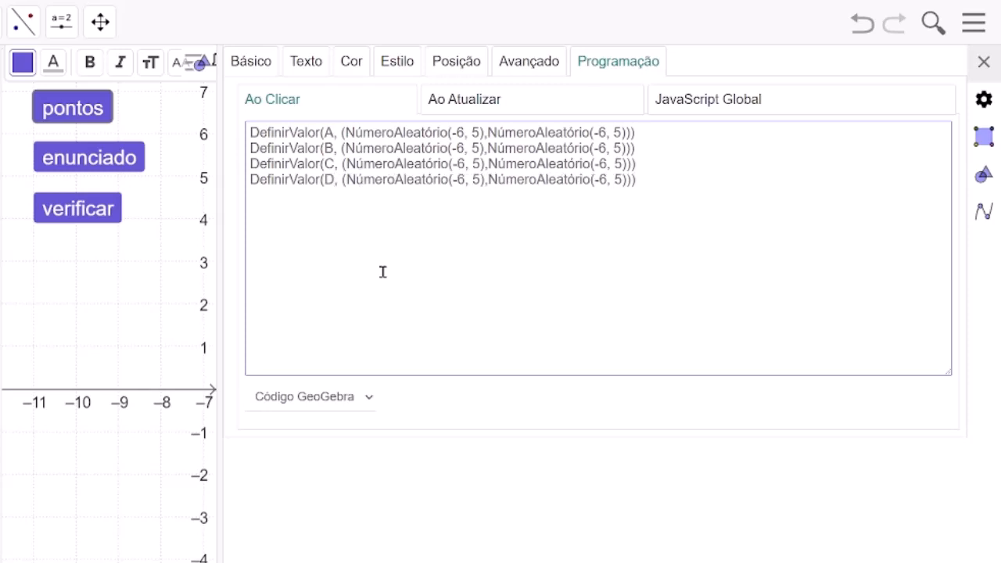
pyautogui.doubleClick(329, 133)
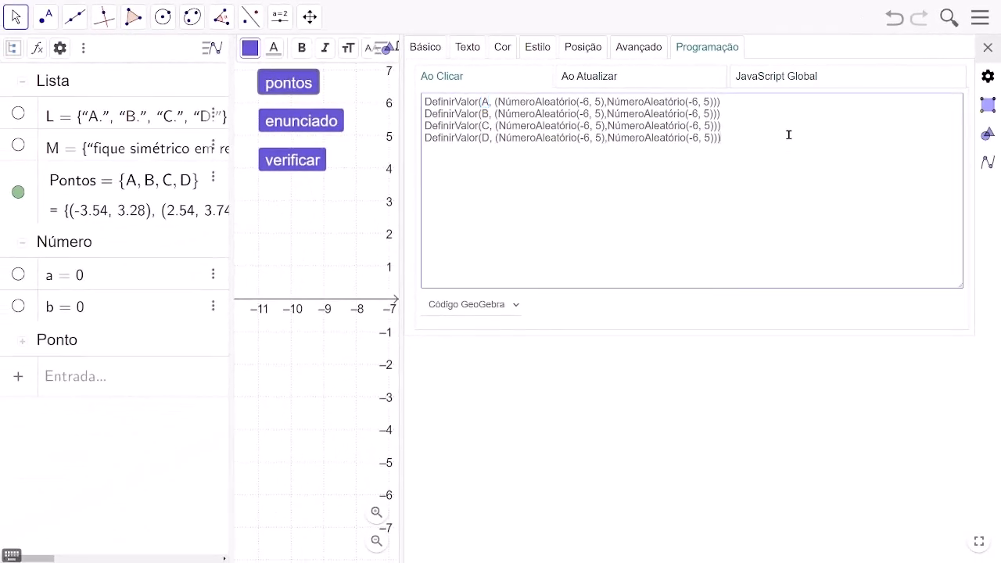
pyautogui.click(988, 49)
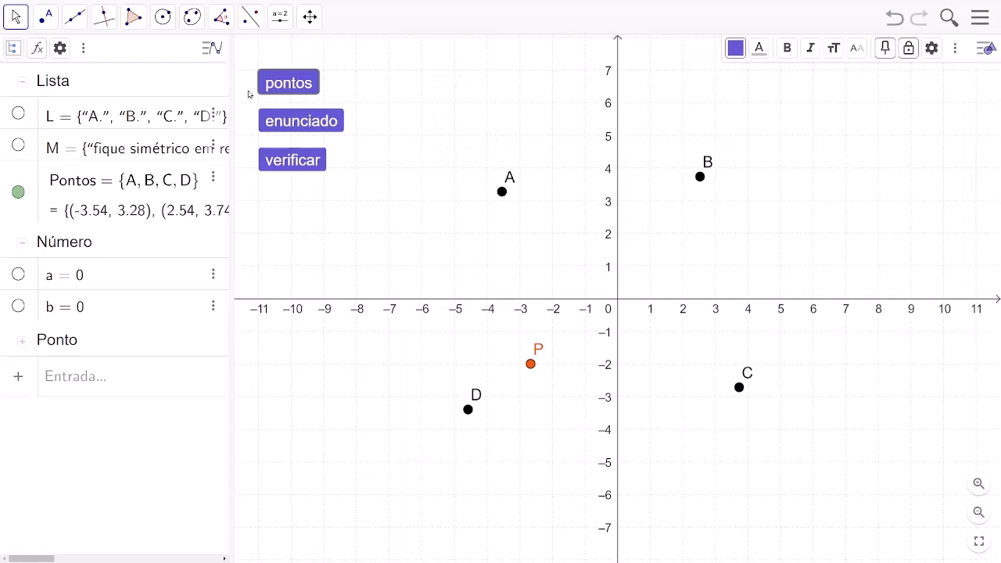
# Step: Run the pontos button repeatedly to test that it randomizes points A, B, C and D
pyautogui.click(291, 90)
pyautogui.click(295, 91)
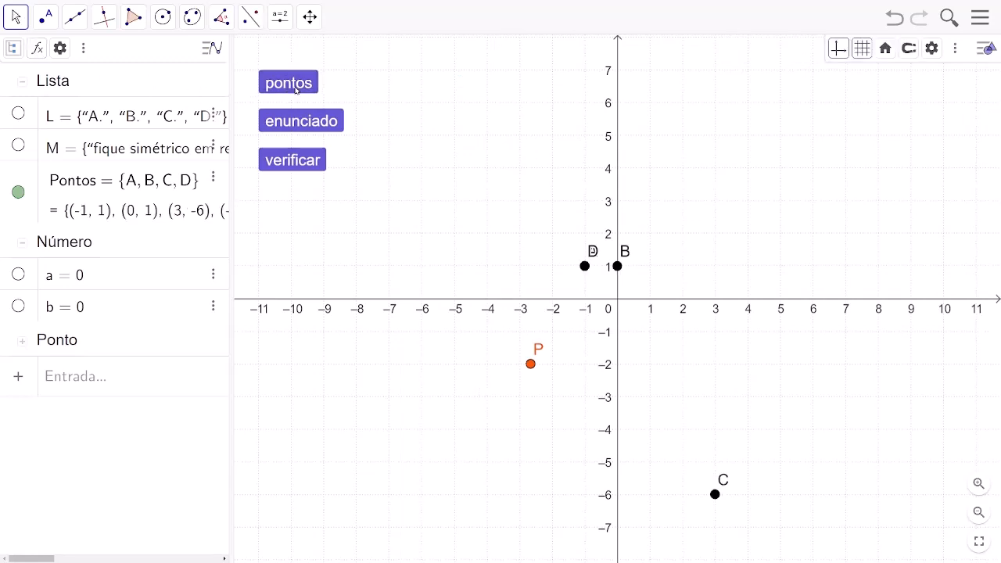
pyautogui.click(295, 90)
pyautogui.click(295, 91)
pyautogui.click(296, 91)
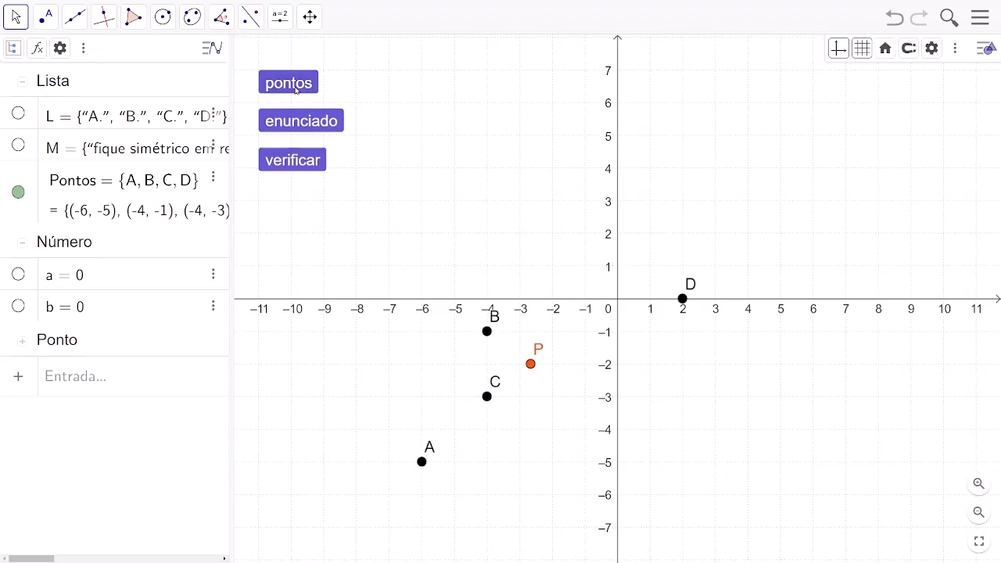
pyautogui.click(296, 90)
pyautogui.click(295, 91)
pyautogui.click(296, 91)
pyautogui.click(296, 91)
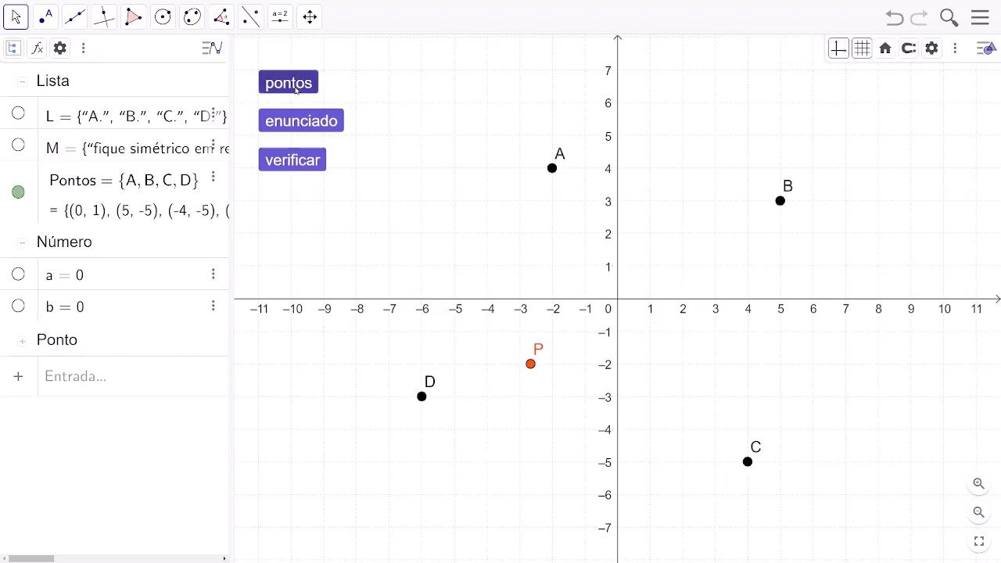
# Step: Move point A to (-4, 3), and disable Permitir Seleção for points A, B, C and D
pyautogui.click(540, 167)
pyautogui.moveTo(539, 169); pyautogui.dragTo(488, 208)
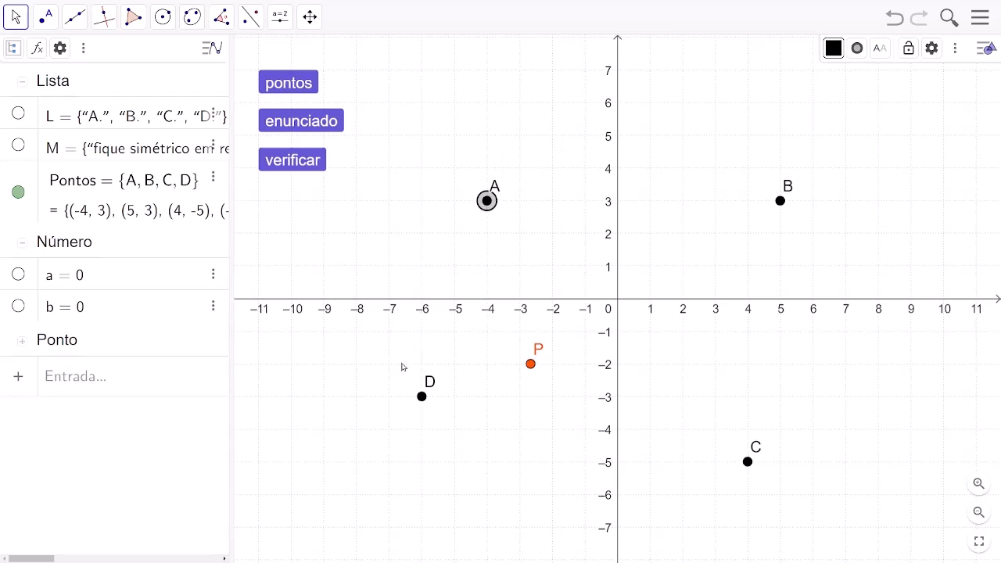
pyautogui.keyDown('ctrl'); pyautogui.click(422, 396); pyautogui.keyUp('ctrl')
pyautogui.keyDown('ctrl'); pyautogui.click(748, 461); pyautogui.keyUp('ctrl')
pyautogui.keyDown('ctrl'); pyautogui.click(782, 203); pyautogui.keyUp('ctrl')
pyautogui.click(931, 48)
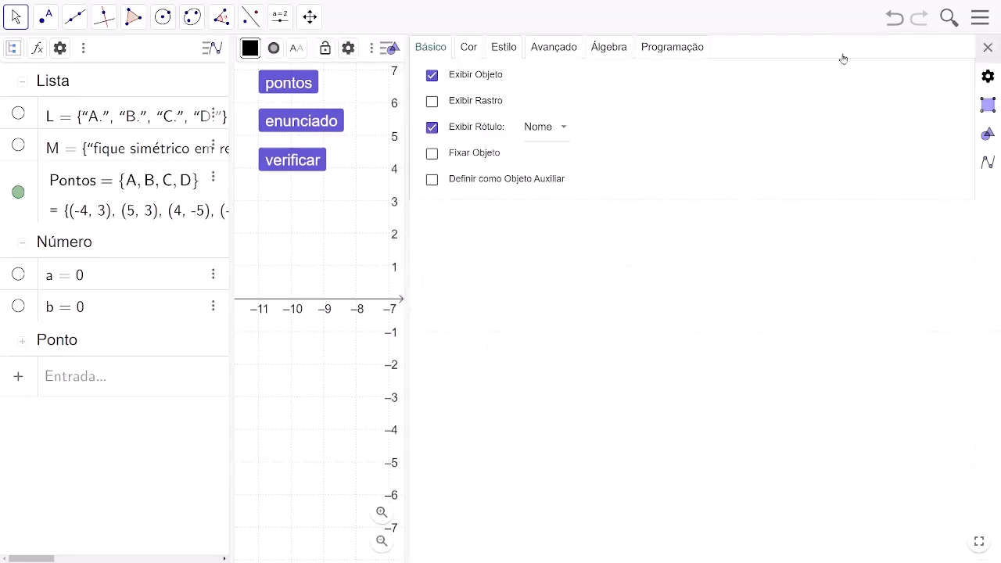
pyautogui.click(572, 49)
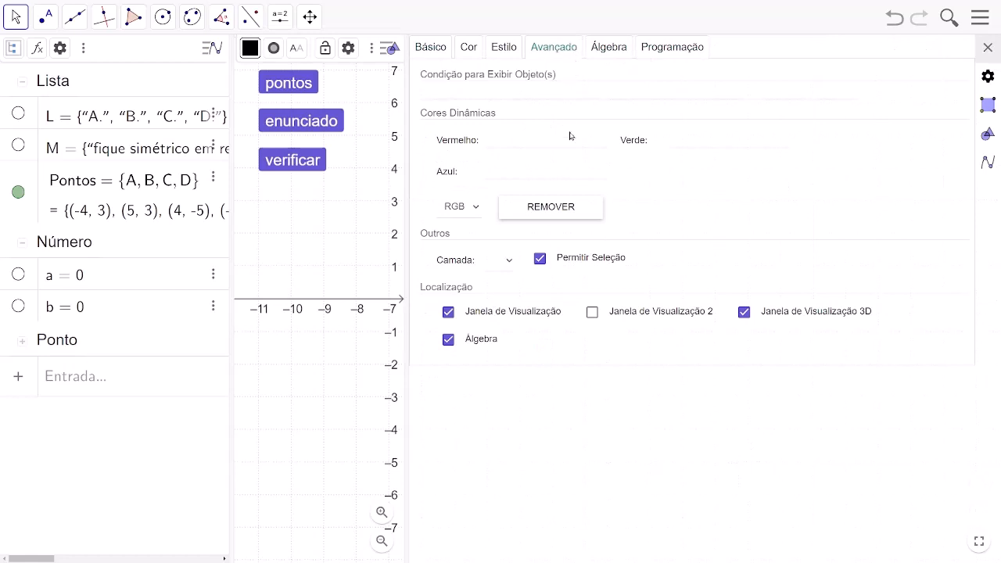
pyautogui.click(540, 259)
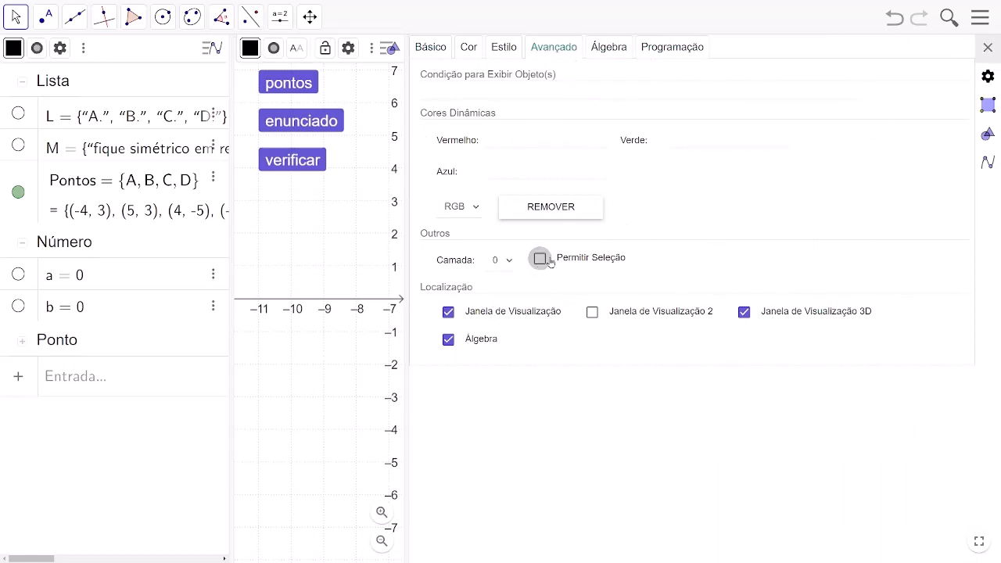
pyautogui.click(988, 47)
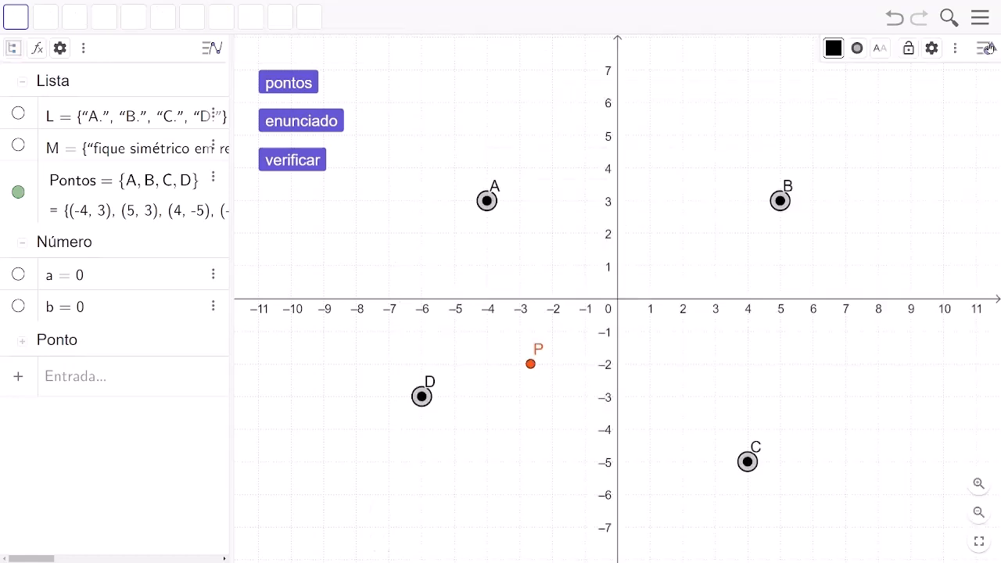
# Step: Check whether point A can still be dragged, and clear the selection
pyautogui.moveTo(487, 202)
pyautogui.mouseDown()
pyautogui.moveTo(496, 212)
pyautogui.moveTo(487, 204)
pyautogui.mouseUp()
pyautogui.click(500, 221)
pyautogui.click(521, 225)
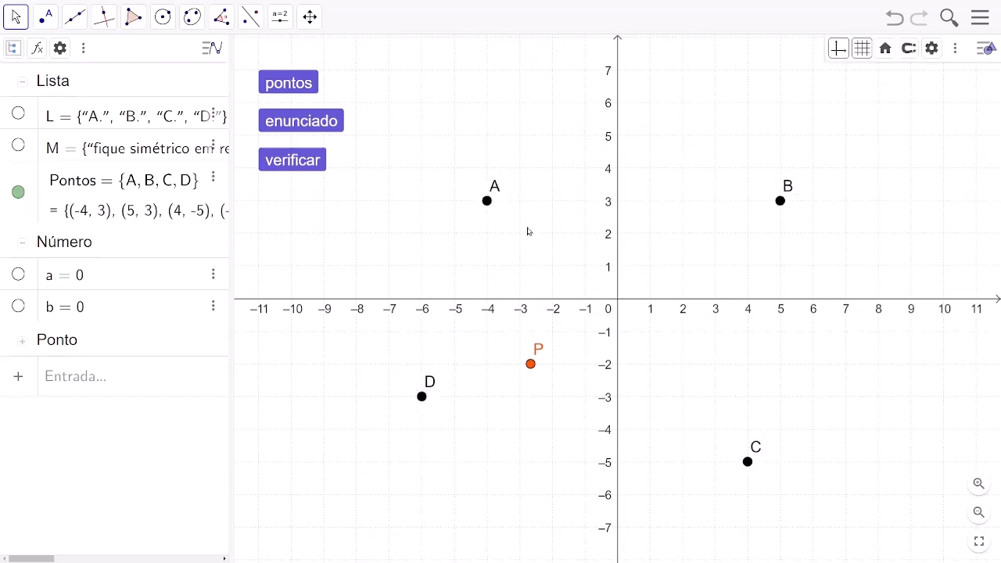
# Step: Disable Permitir Seleção for the Pontos list and close its settings
pyautogui.click(489, 208)
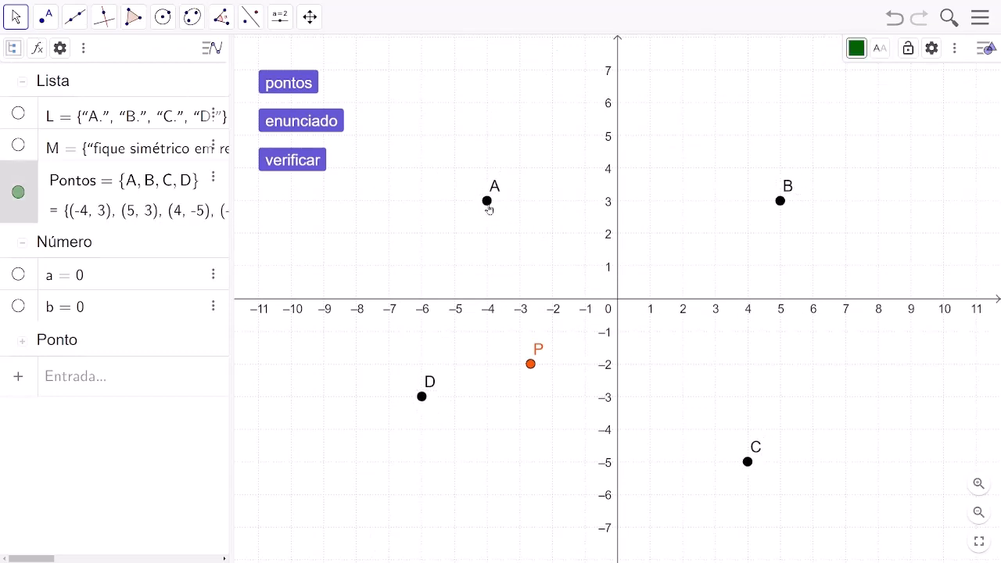
pyautogui.click(932, 48)
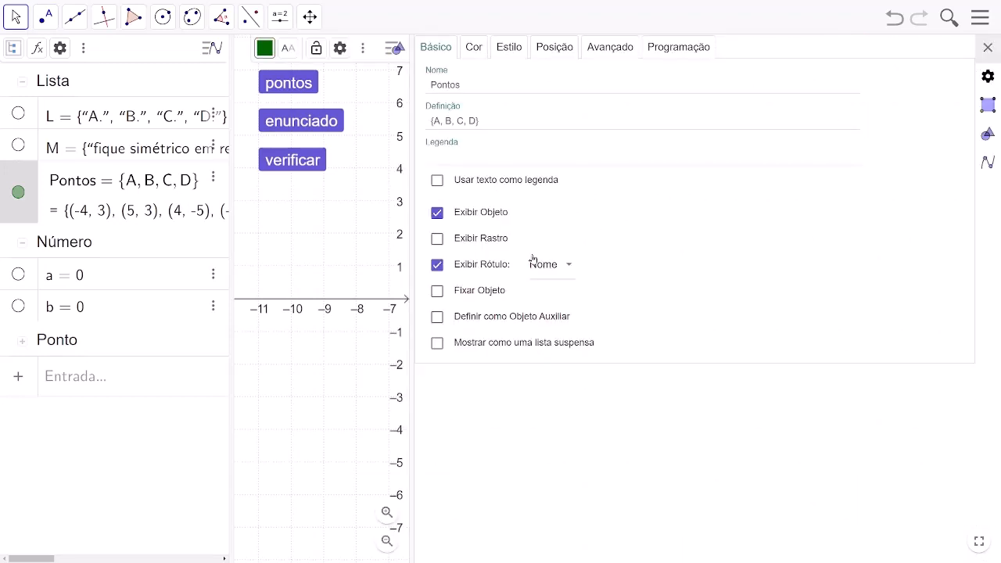
pyautogui.click(613, 46)
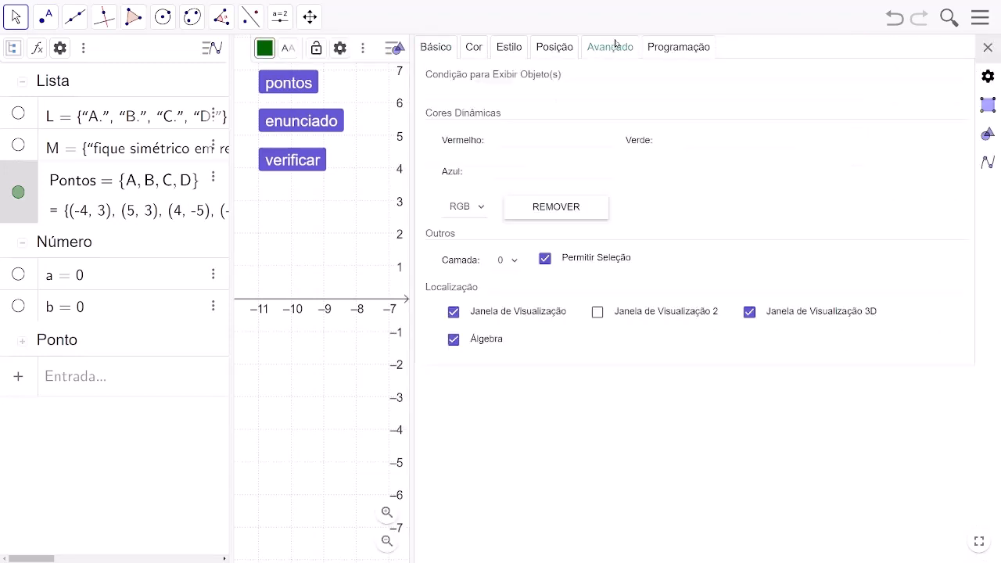
pyautogui.click(545, 258)
pyautogui.click(988, 48)
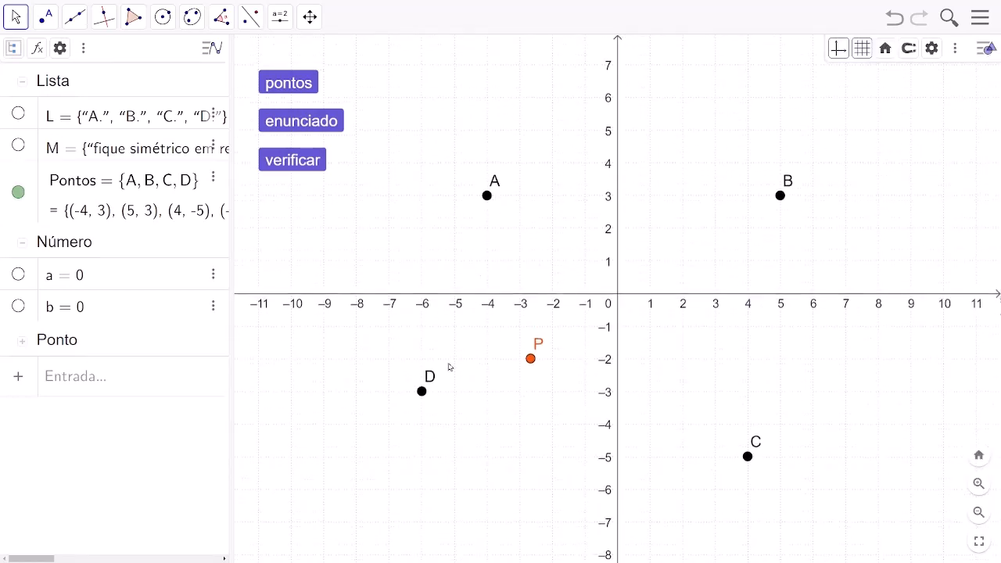
# Step: Test whether points D and C can be dragged, randomizing the points with the pontos button in between
pyautogui.moveTo(423, 399)
pyautogui.mouseDown()
pyautogui.moveTo(453, 427)
pyautogui.moveTo(427, 406)
pyautogui.mouseUp()
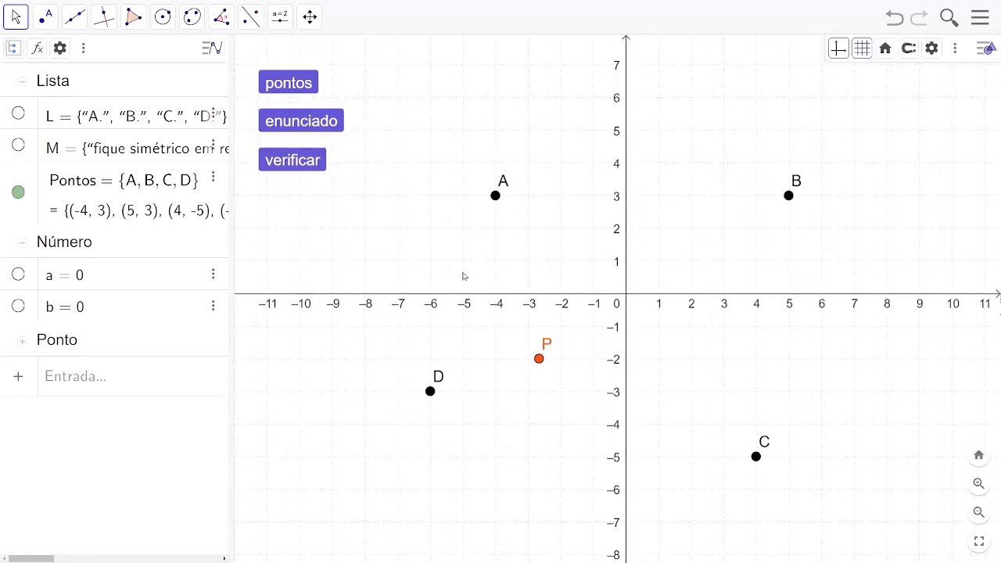
pyautogui.click(290, 84)
pyautogui.click(289, 85)
pyautogui.click(289, 85)
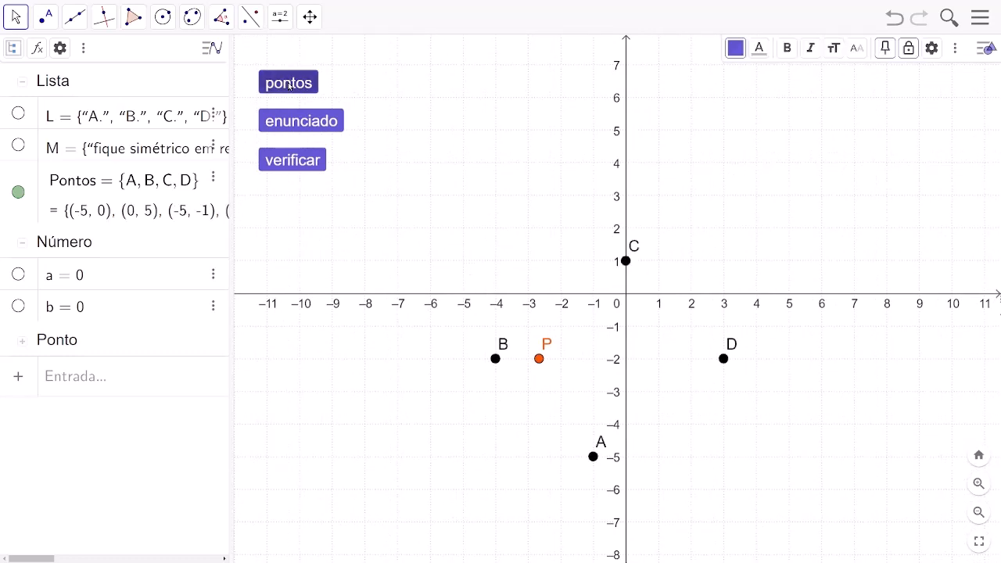
pyautogui.click(289, 85)
pyautogui.click(290, 85)
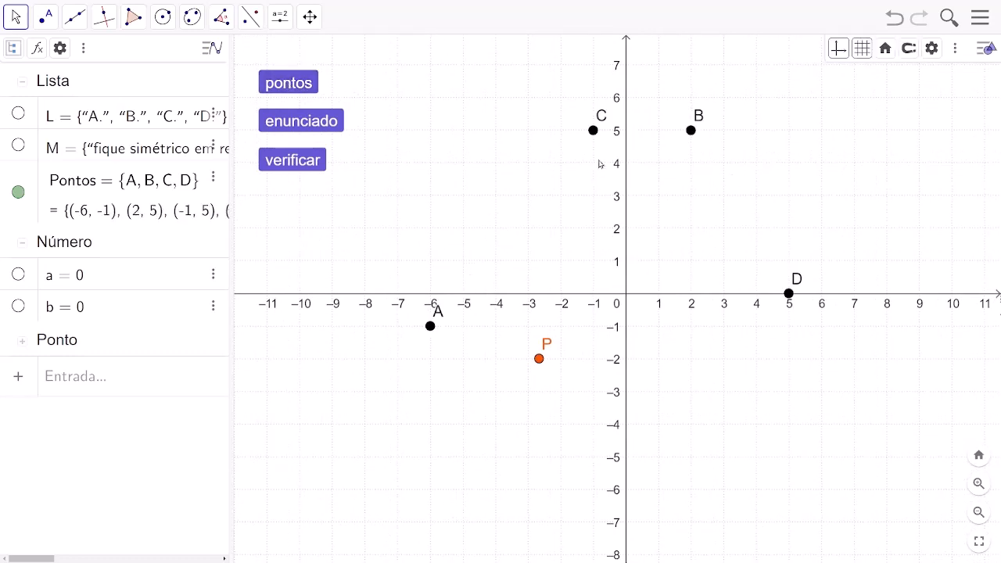
pyautogui.moveTo(594, 132)
pyautogui.mouseDown()
pyautogui.moveTo(595, 147)
pyautogui.moveTo(594, 138)
pyautogui.moveTo(605, 143)
pyautogui.mouseUp()
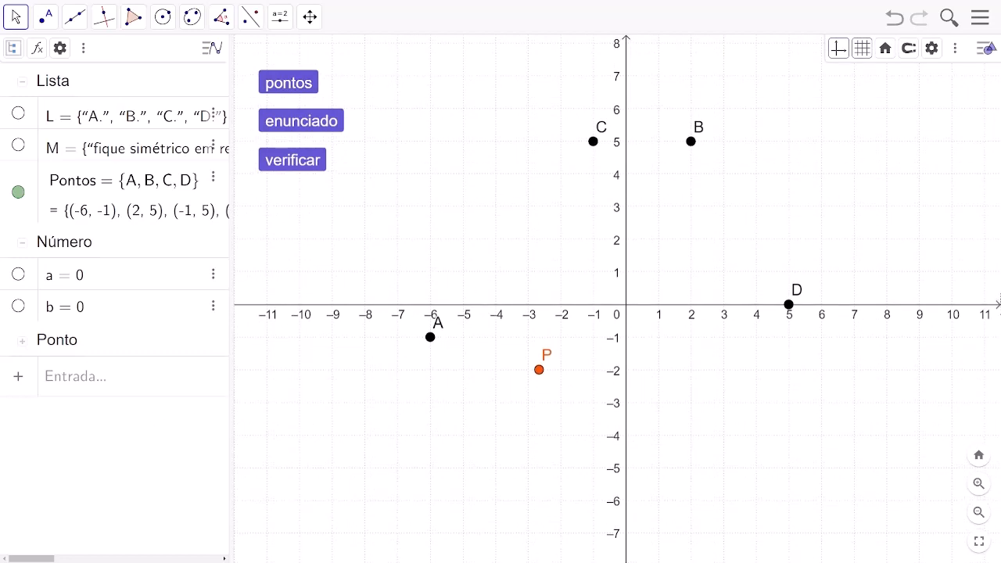
# Step: Script the enunciado button's Ao Clicar event with DefinirValor(a, NúmeroAleatório(1,4))
pyautogui.rightClick(304, 127)
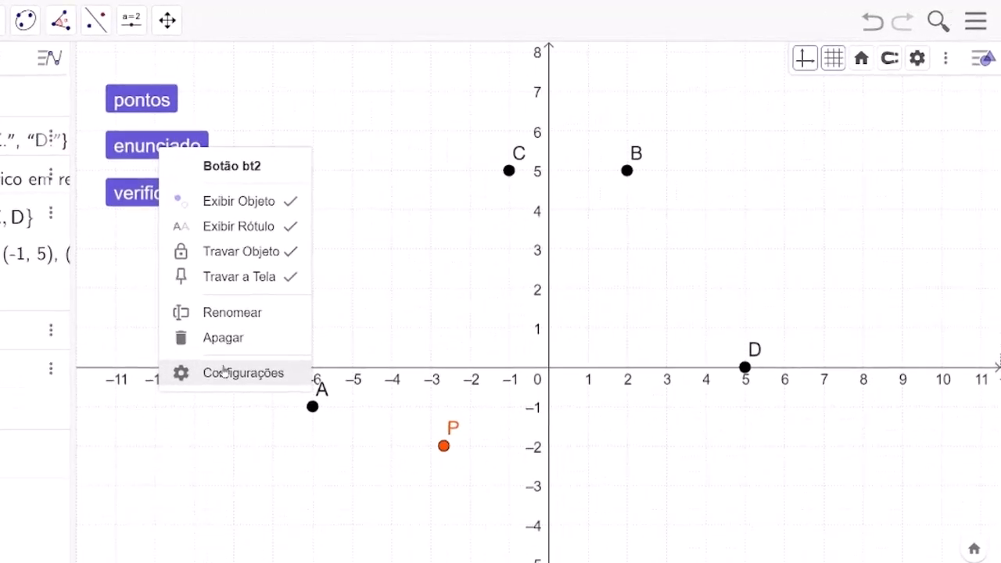
pyautogui.click(223, 370)
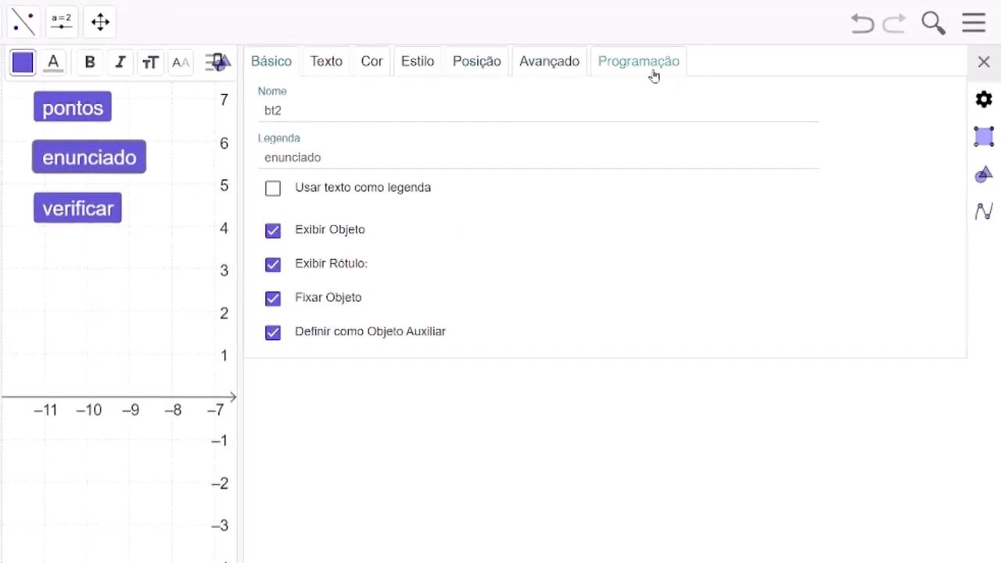
pyautogui.click(653, 65)
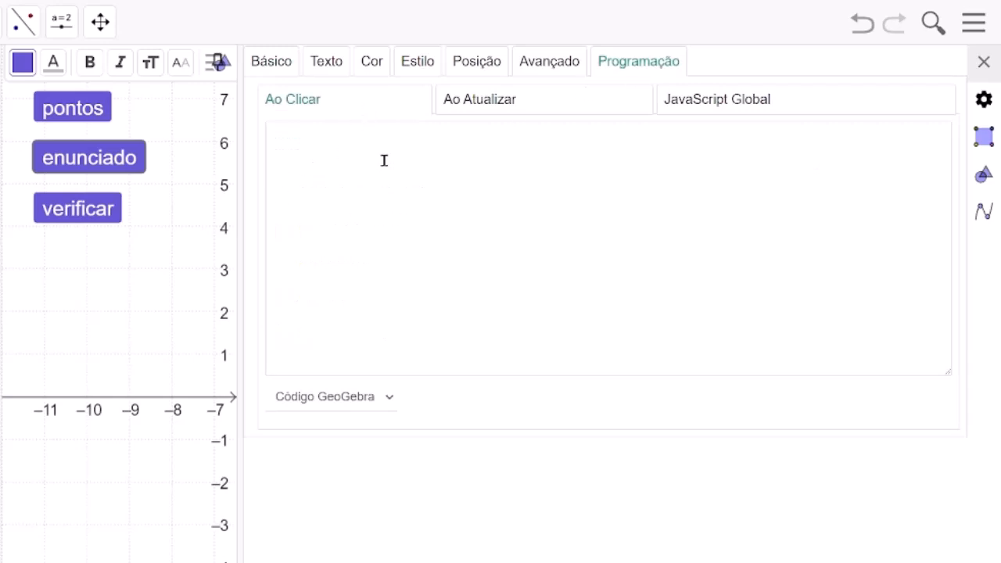
pyautogui.click(343, 172)
pyautogui.write('Defini')
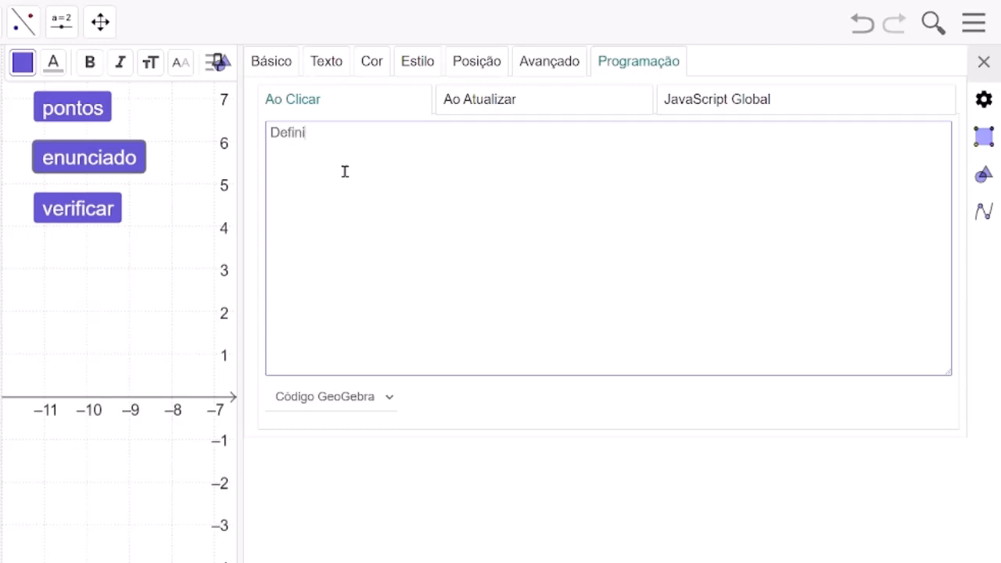
pyautogui.write('rValor(a, N')
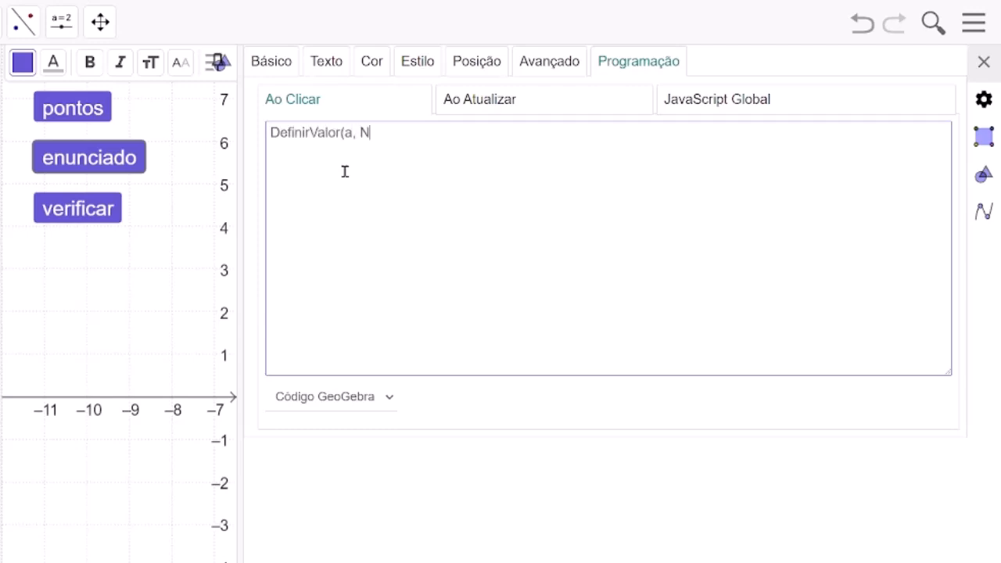
pyautogui.write('úmeroAleatório')
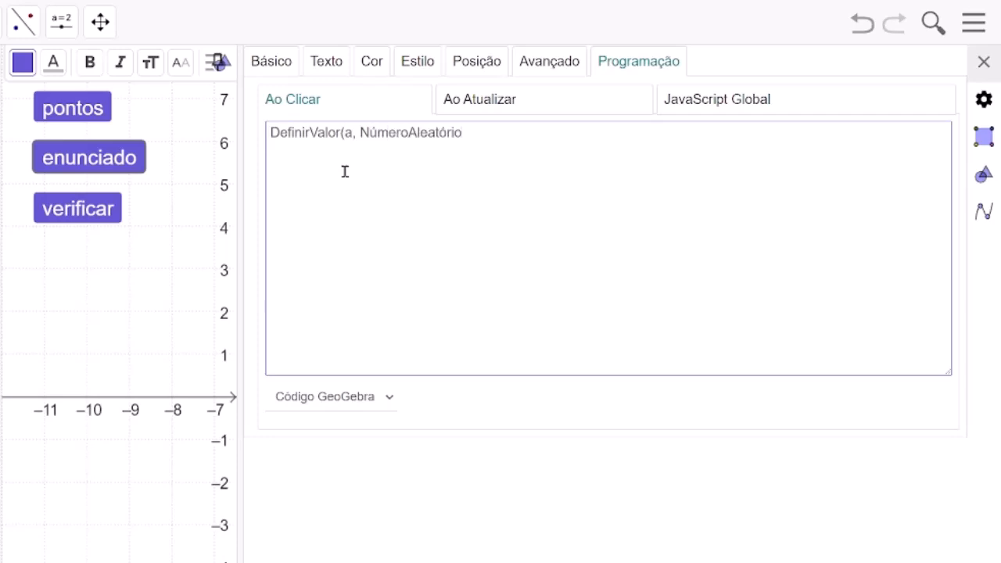
pyautogui.write('()')
pyautogui.write('1')
pyautogui.write(',4')
# Step: Duplicate the script line for variable b as DefinirValor(b, NúmeroAleatório(1,4)), and close the settings
pyautogui.moveTo(509, 136); pyautogui.dragTo(269, 134)
pyautogui.hotkey('ctrl', 'c')
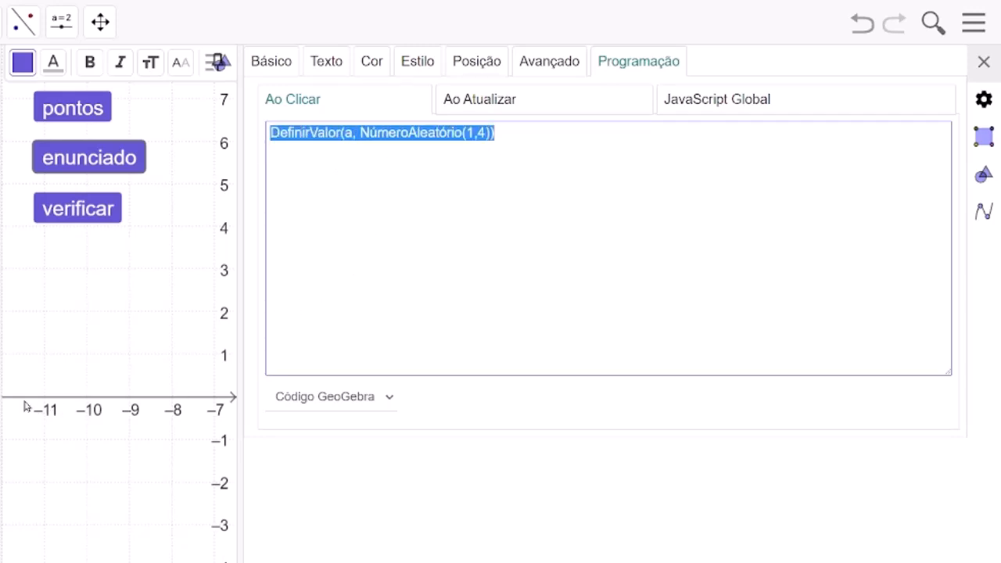
pyautogui.moveTo(3, 394); pyautogui.dragTo(240, 306)
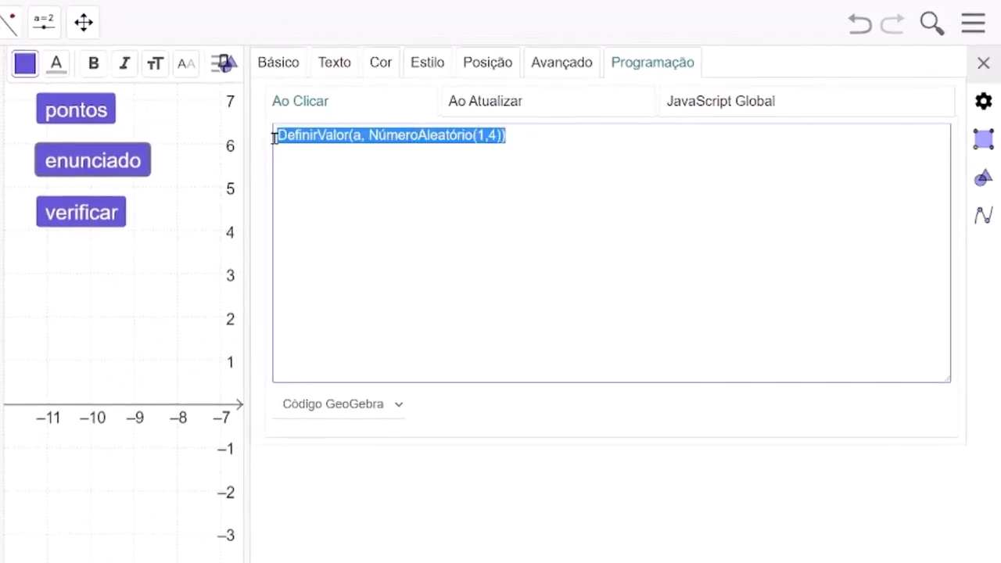
pyautogui.click(533, 144)
pyautogui.press('Return')
pyautogui.hotkey('ctrl', 'v')
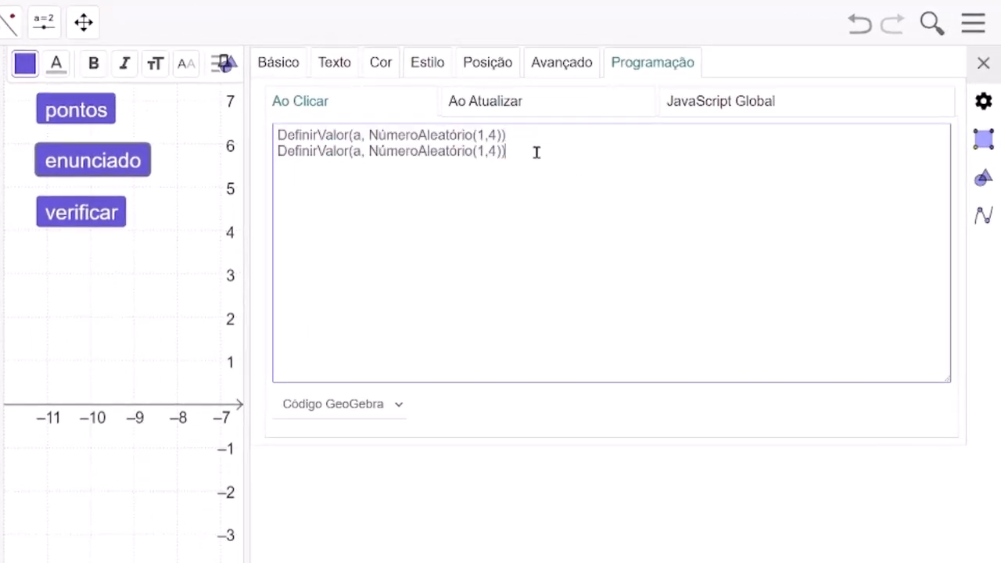
pyautogui.doubleClick(356, 150)
pyautogui.write('b')
pyautogui.click(573, 207)
pyautogui.click(984, 64)
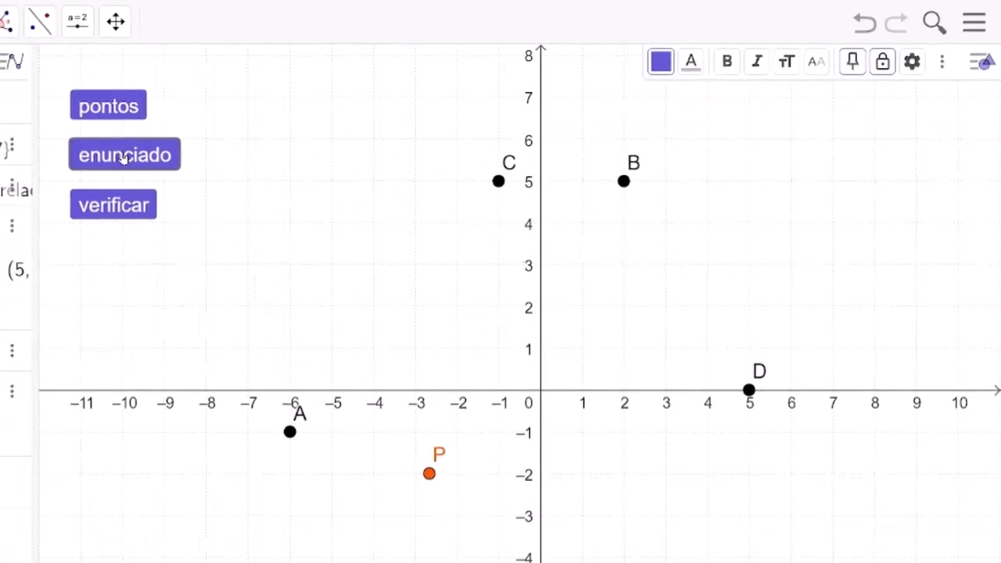
# Step: Test the enunciado button several times to check that it randomizes a and b
pyautogui.click(123, 157)
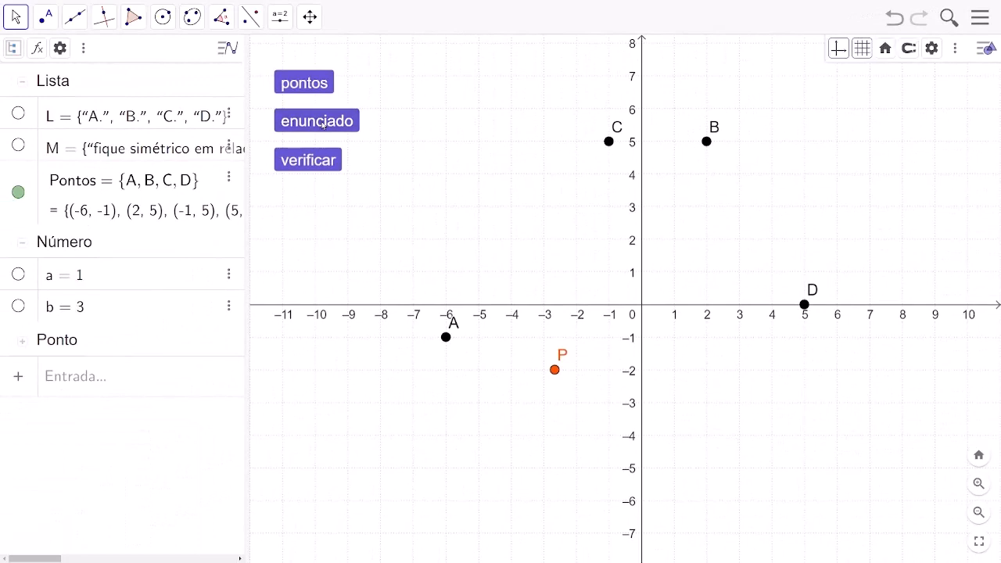
pyautogui.click(323, 123)
pyautogui.click(327, 121)
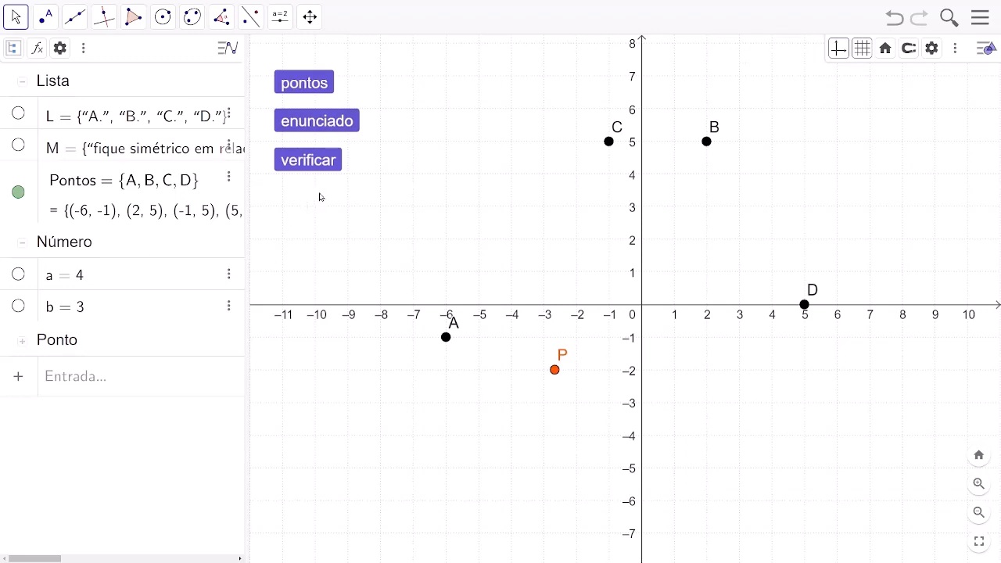
# Step: Begin a third line in the enunciado button's Ao Clicar script with DefinirValor(texto1
pyautogui.rightClick(313, 127)
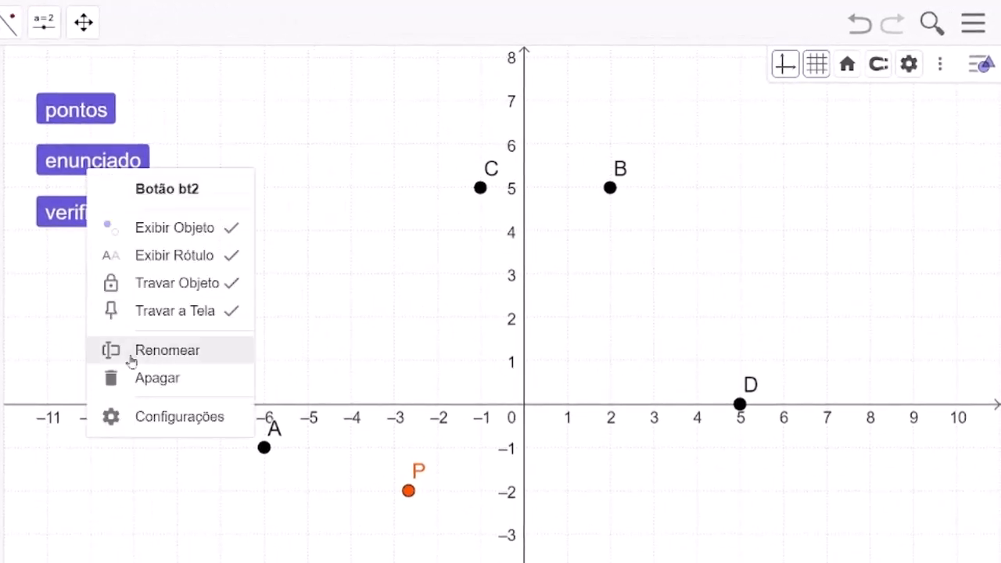
pyautogui.click(152, 415)
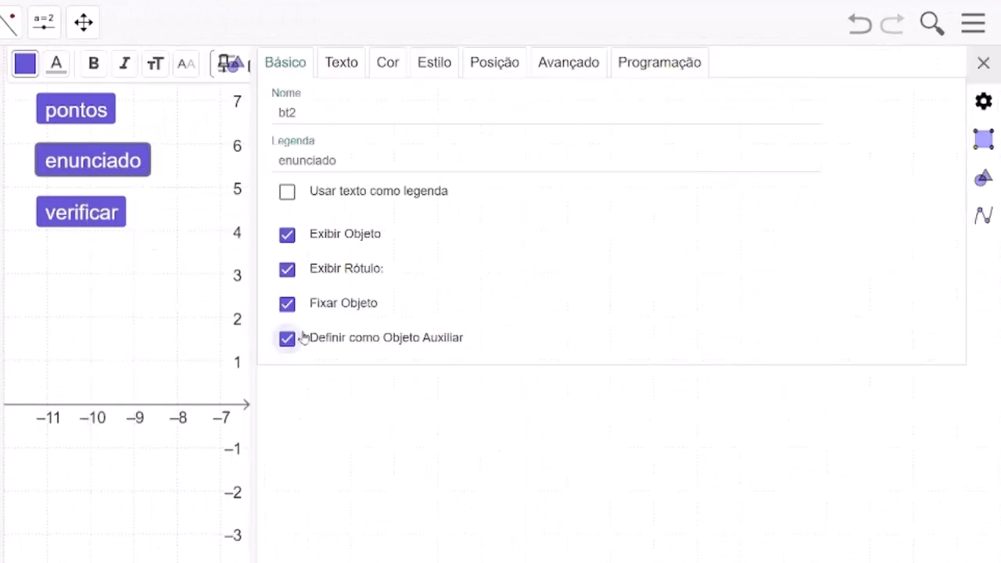
pyautogui.click(661, 71)
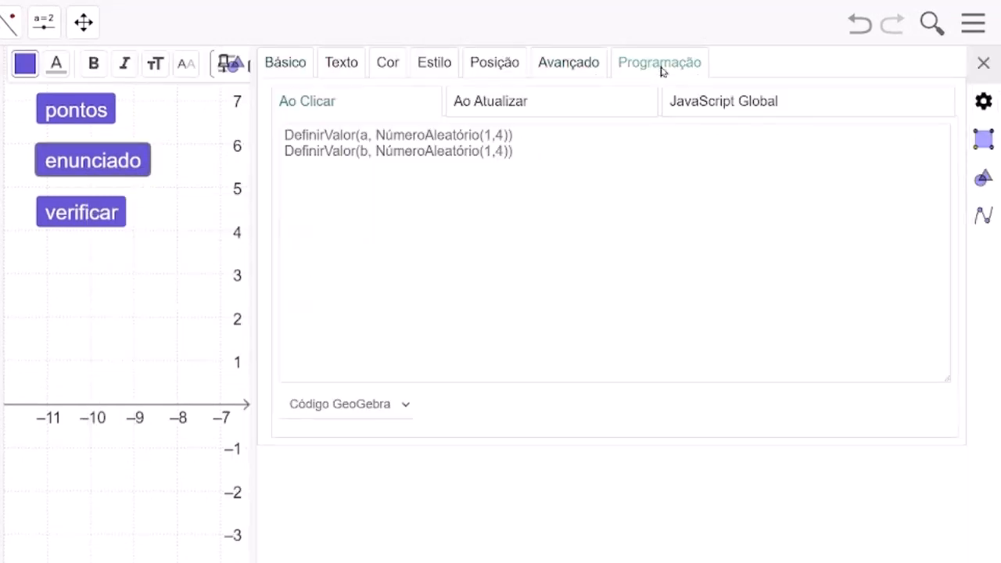
pyautogui.click(539, 160)
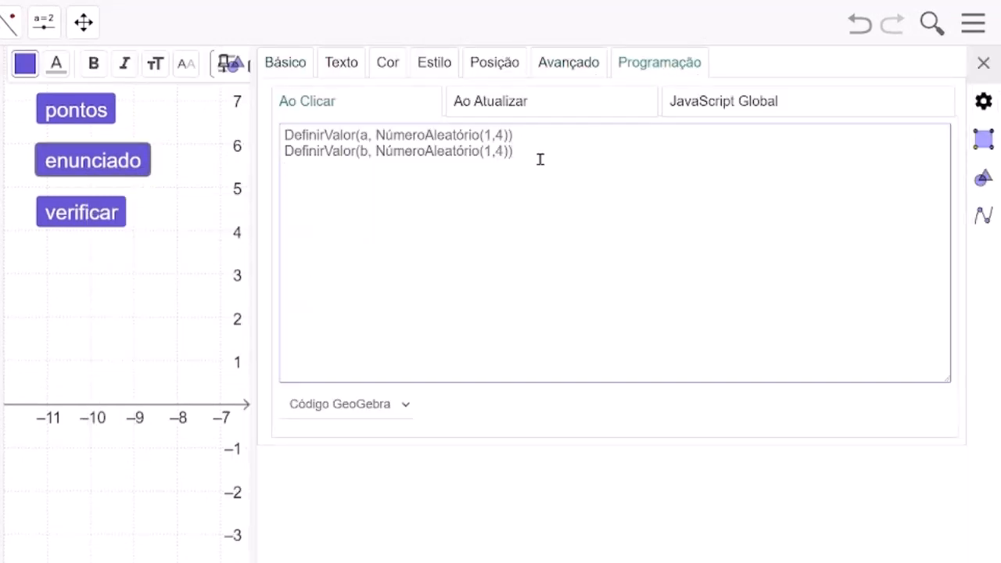
pyautogui.write('DefinirValor')
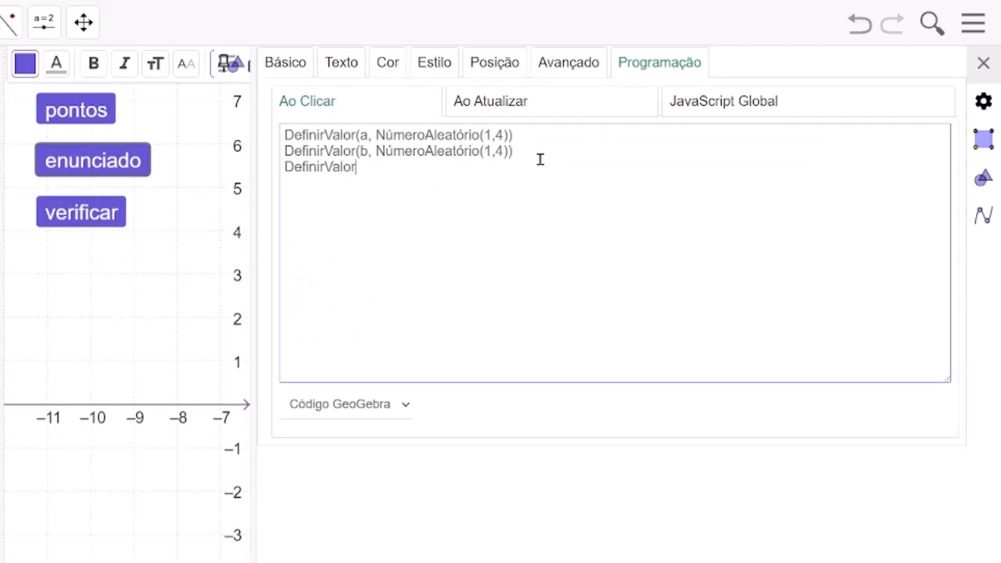
pyautogui.write('(texto1')
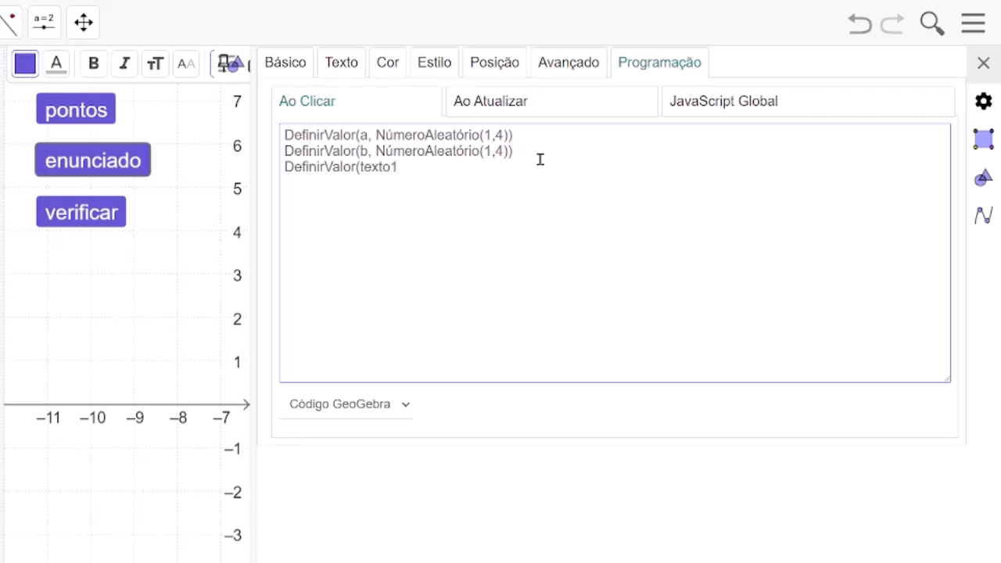
# Step: Create an empty text object named texto1 in the Algebra view
pyautogui.click(107, 382)
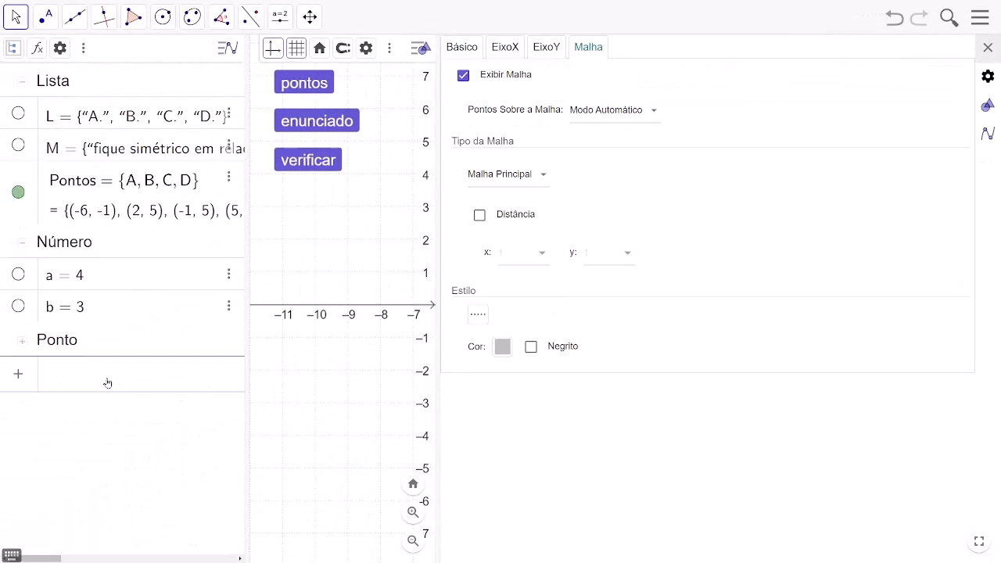
pyautogui.write('text')
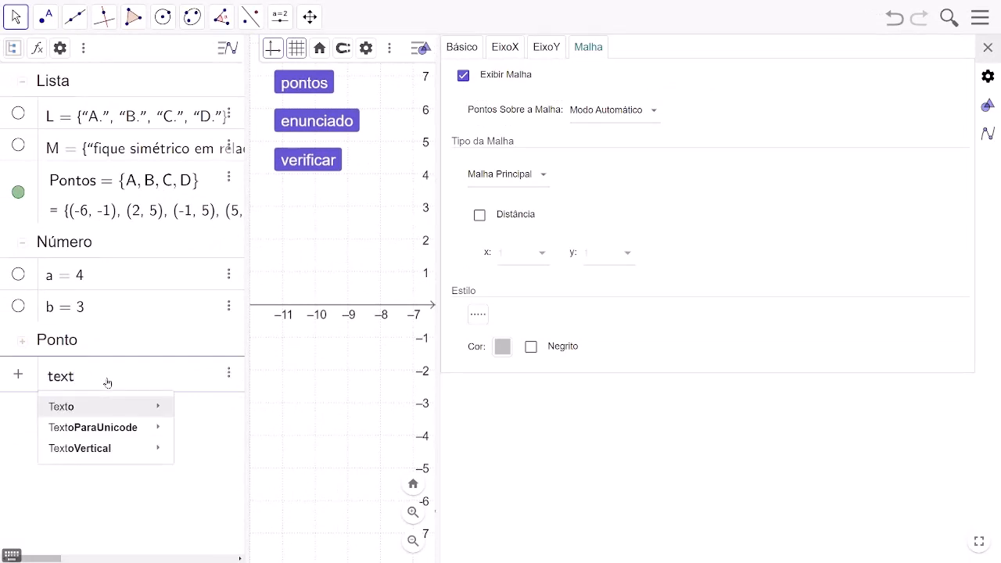
pyautogui.write('o1=')
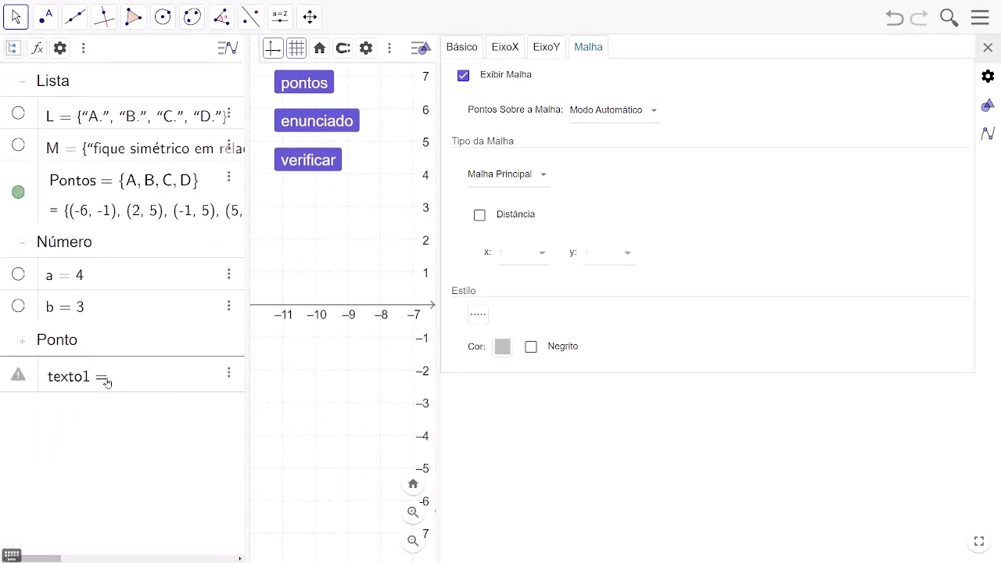
pyautogui.write('"')
pyautogui.press('Return')
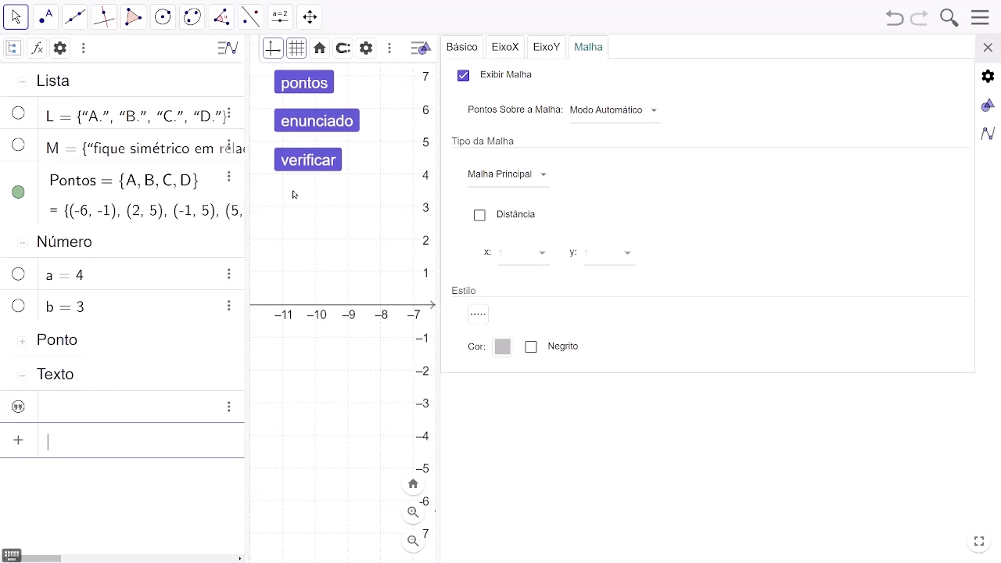
# Step: Extend the enunciado button's texto1 script line with Texto("Posicione P para que ele ") as the new value
pyautogui.click(311, 165)
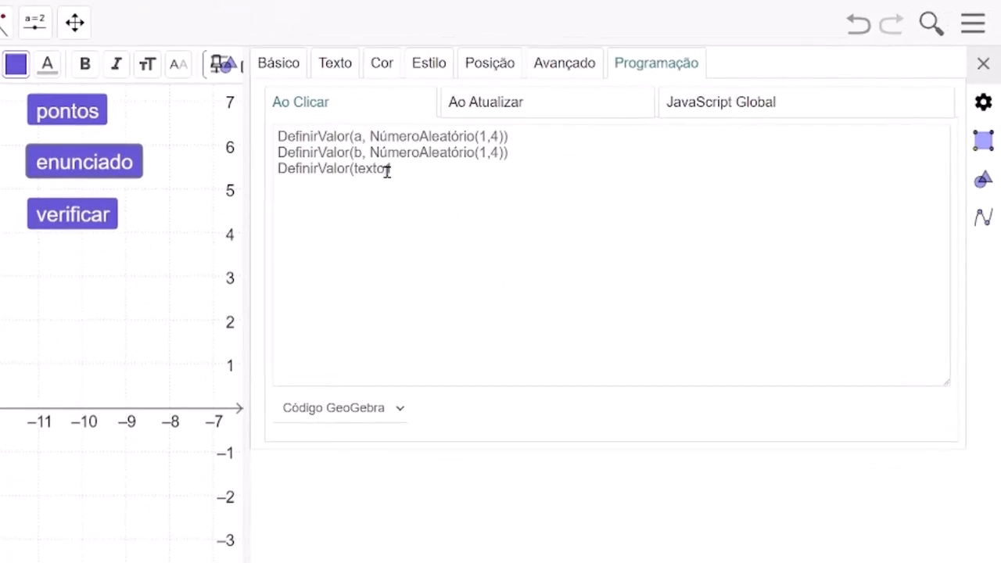
pyautogui.click(387, 171)
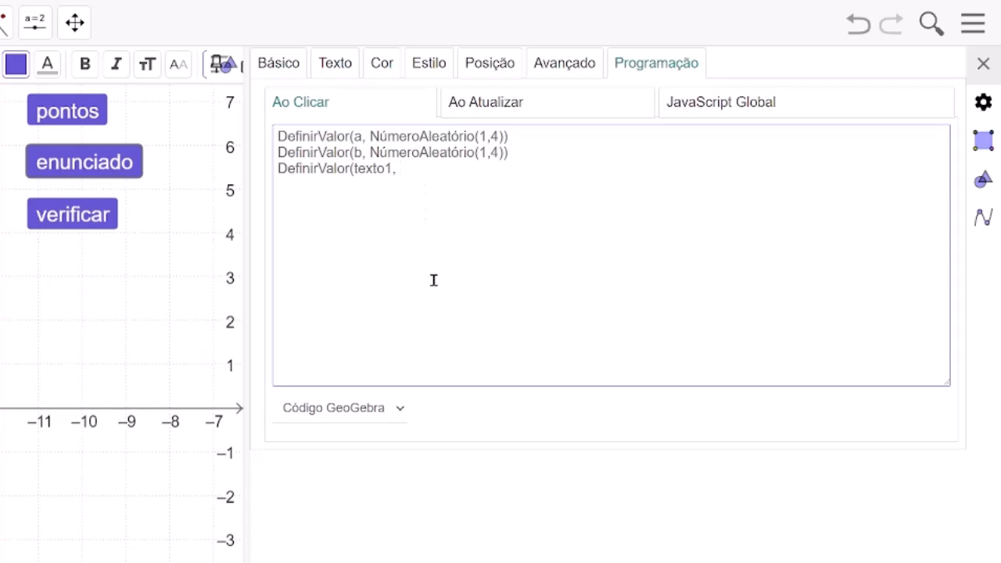
pyautogui.write('Texto')
pyautogui.write('()')
pyautogui.write('""')
pyautogui.write('Posicione')
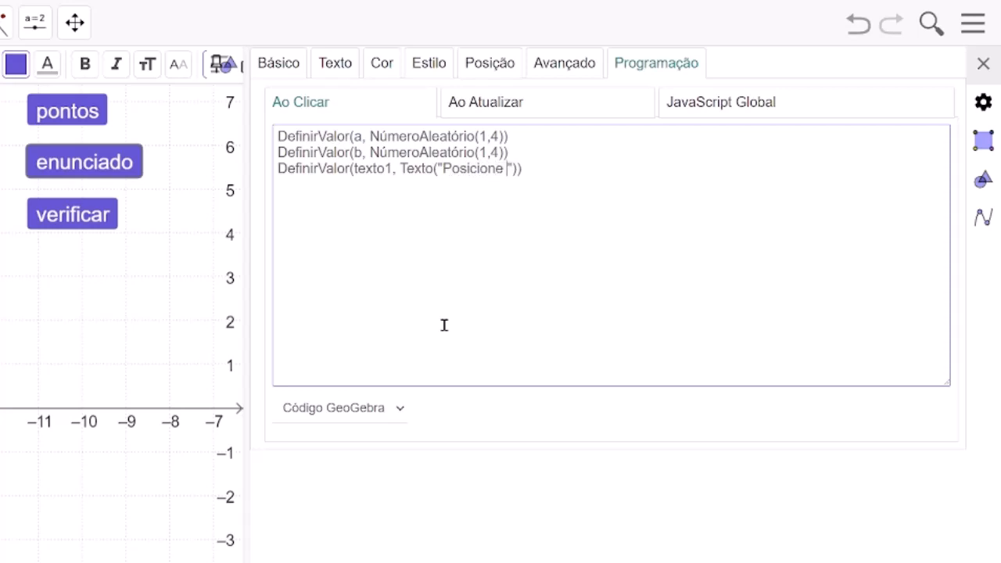
pyautogui.write(' P para que ele')
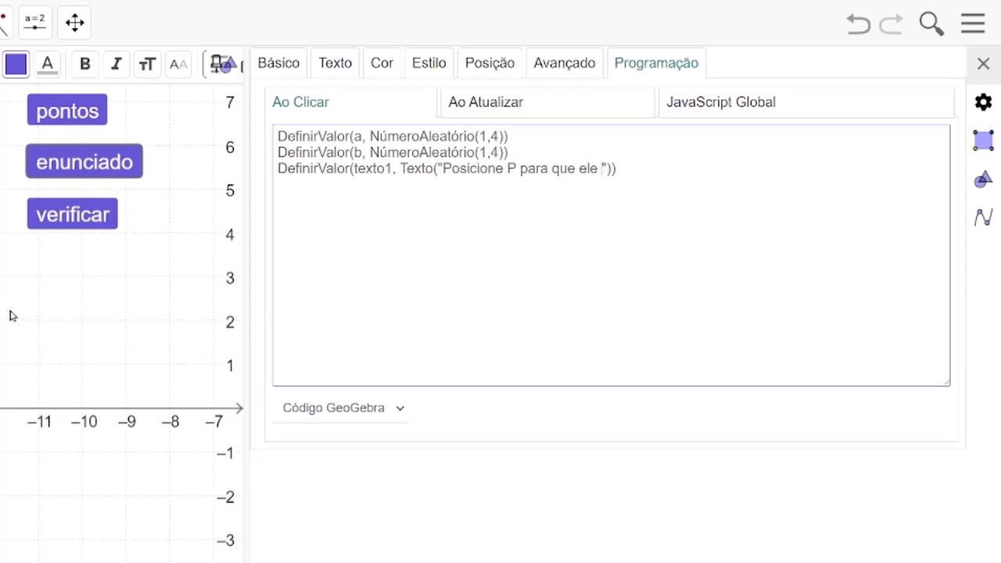
# Step: Append + M(b) + L(a) after the quoted string in the texto1 script line
pyautogui.moveTo(1, 268); pyautogui.dragTo(144, 290)
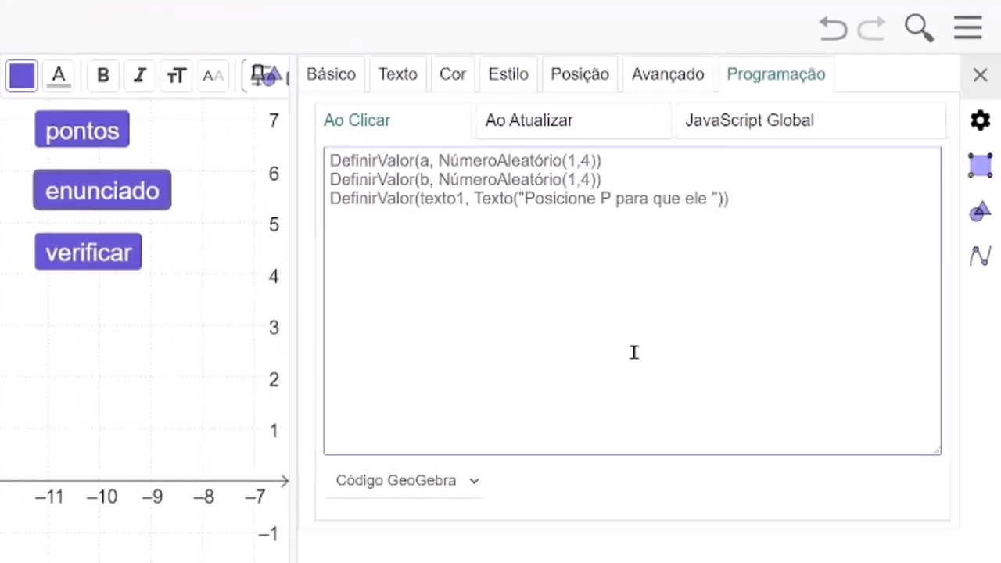
pyautogui.press('Right')
pyautogui.write('+ M(b)')
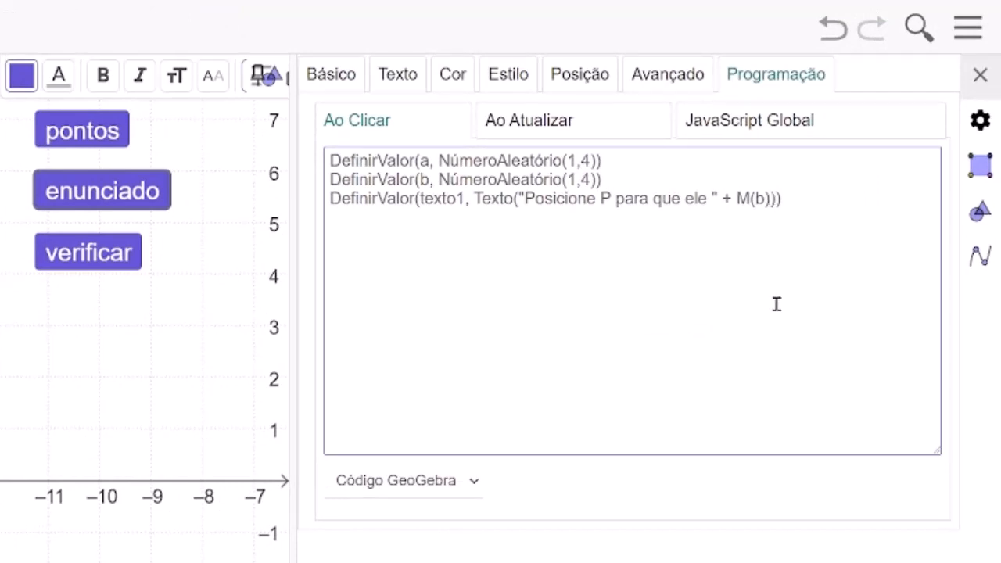
pyautogui.write('+ L(')
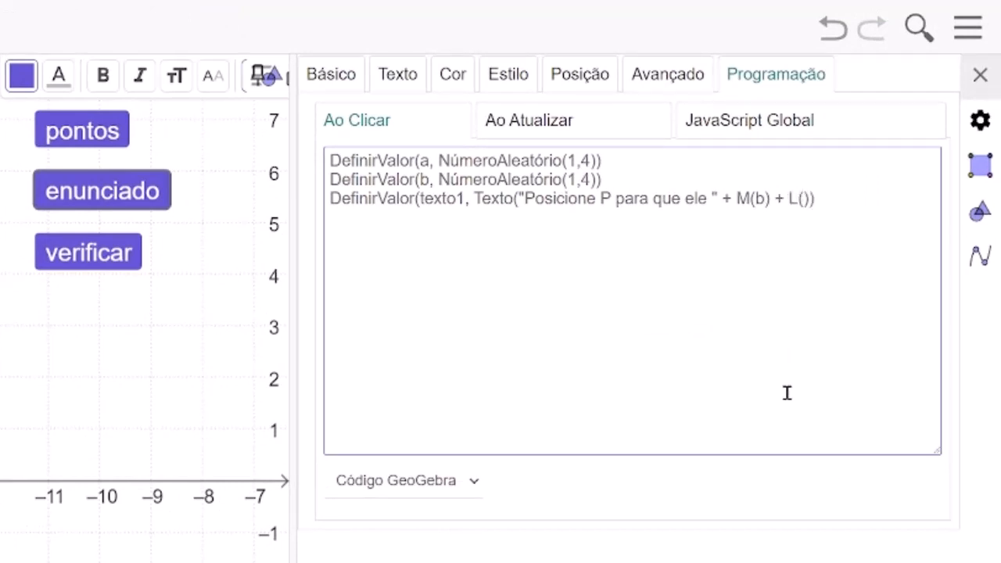
pyautogui.write('A')
pyautogui.press('BackSpace')
pyautogui.write('a')
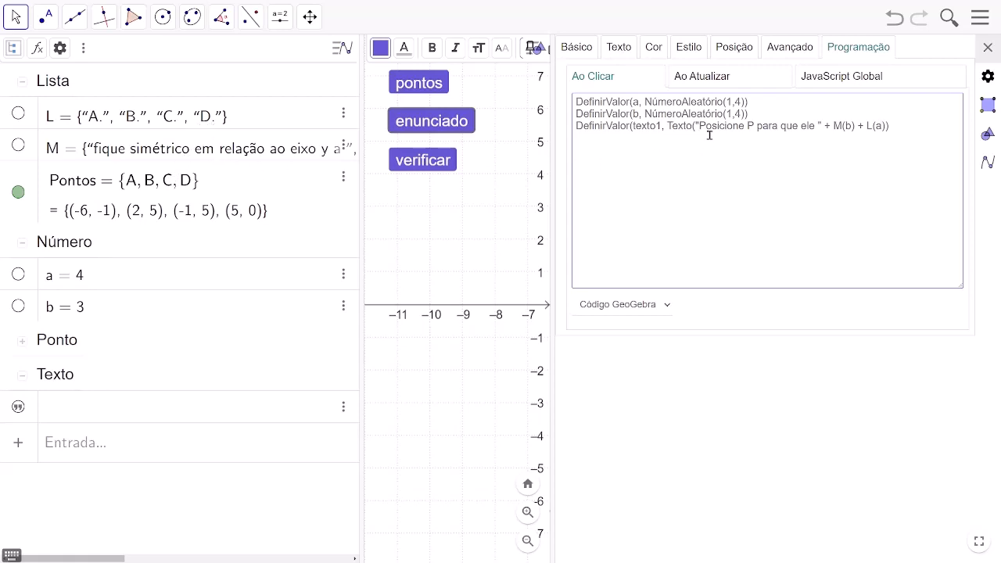
# Step: Add the missing closing parenthesis to the texto1 script line, and try out the enunciado button
pyautogui.moveTo(700, 125); pyautogui.dragTo(818, 125)
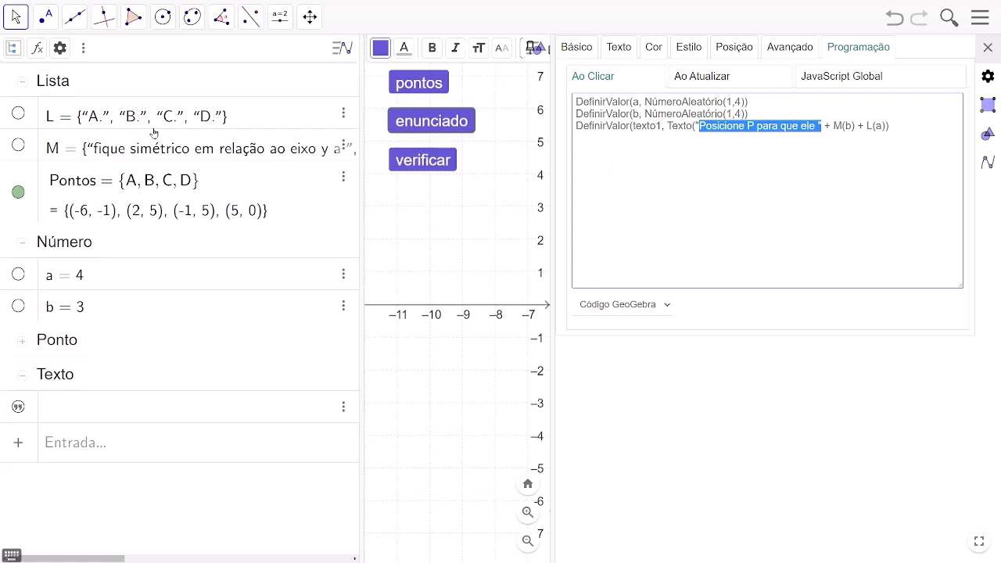
pyautogui.click(993, 52)
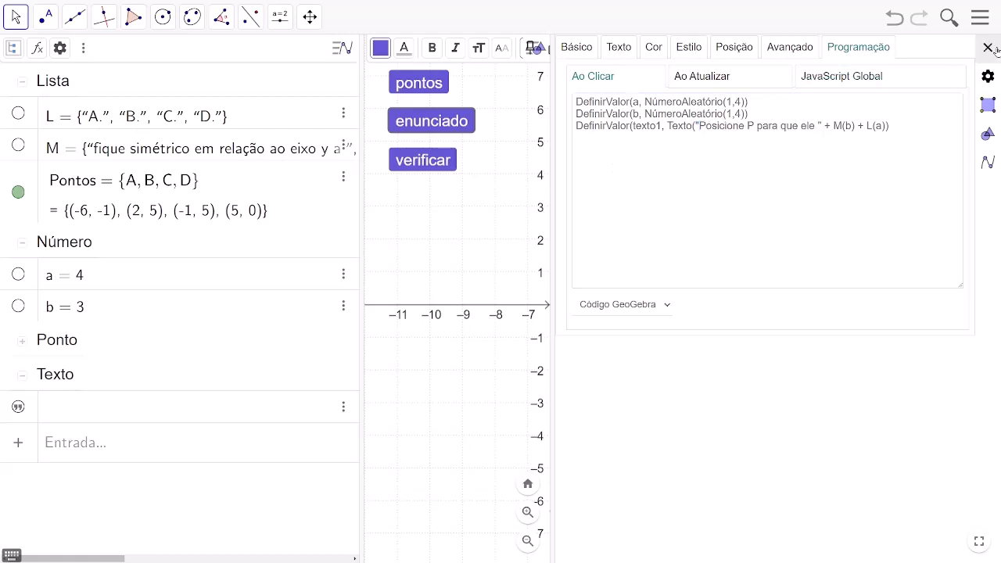
pyautogui.click(905, 126)
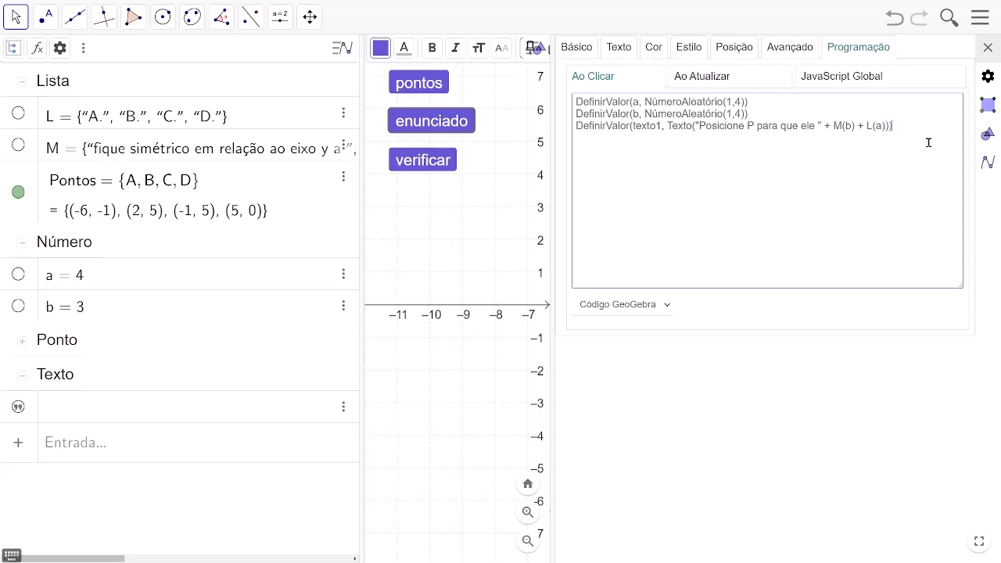
pyautogui.click(988, 48)
pyautogui.click(629, 185)
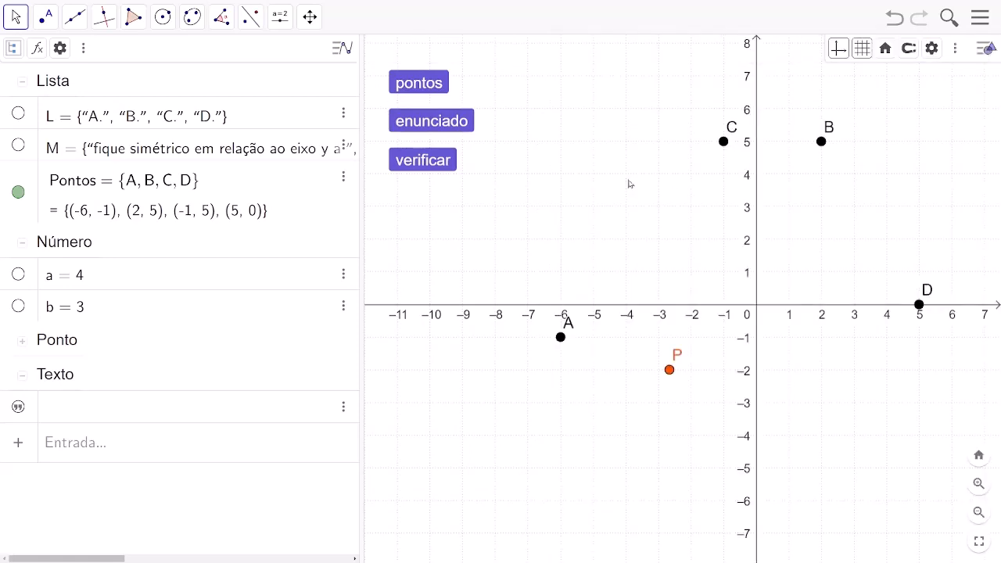
pyautogui.click(456, 123)
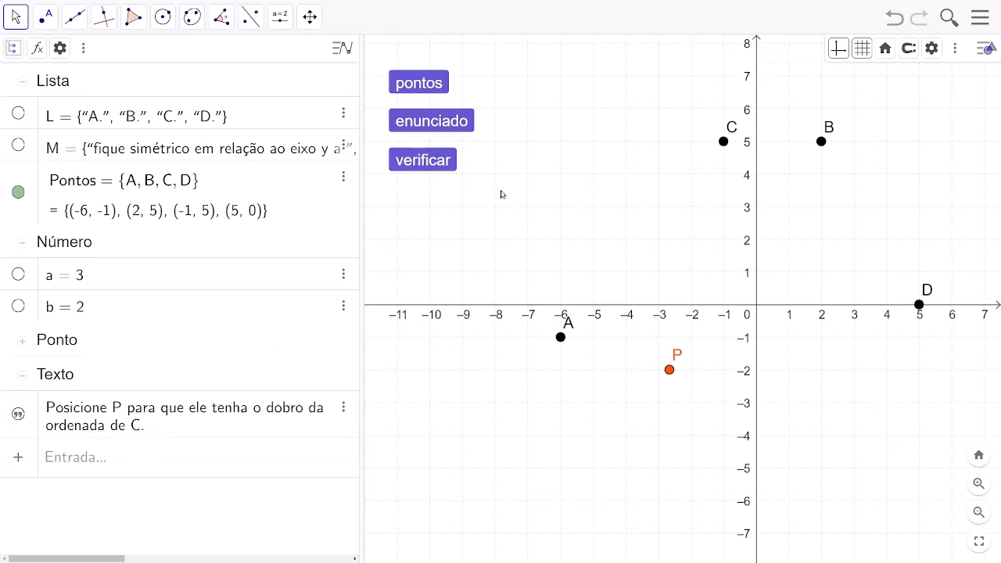
# Step: Show texto1 in the graphics view and give it red text on a white background
pyautogui.click(18, 414)
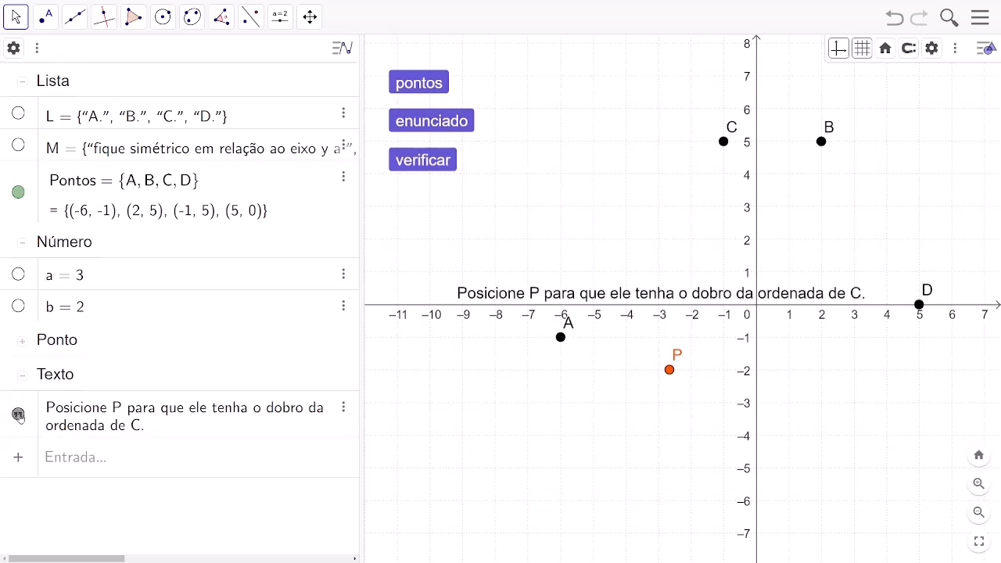
pyautogui.rightClick(488, 302)
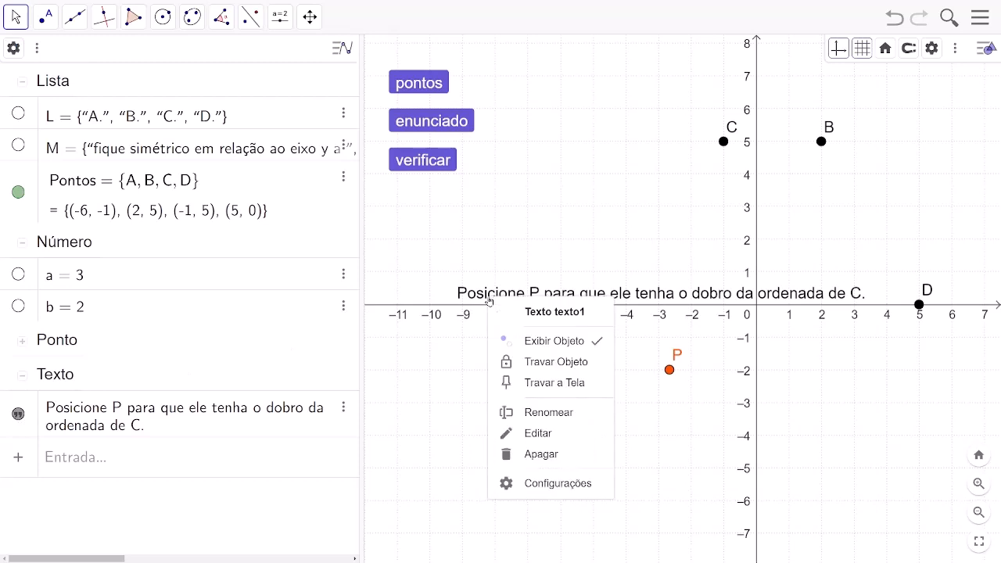
pyautogui.click(557, 483)
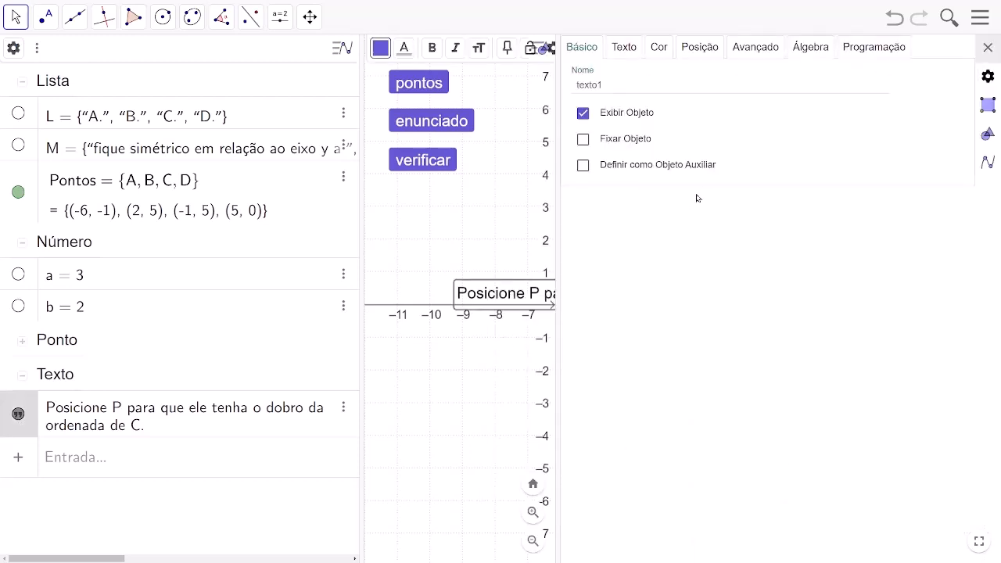
pyautogui.click(658, 47)
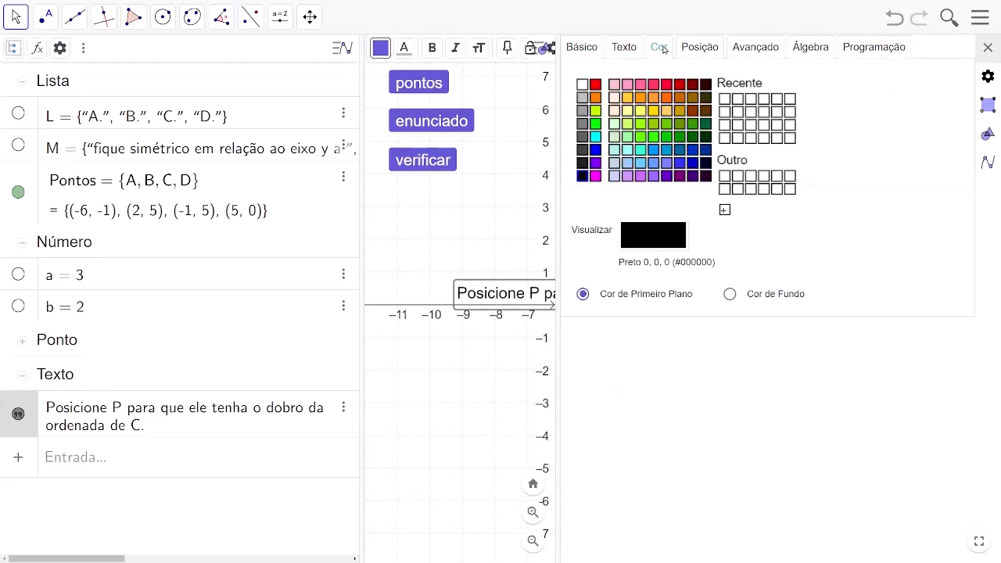
pyautogui.click(596, 85)
pyautogui.click(730, 295)
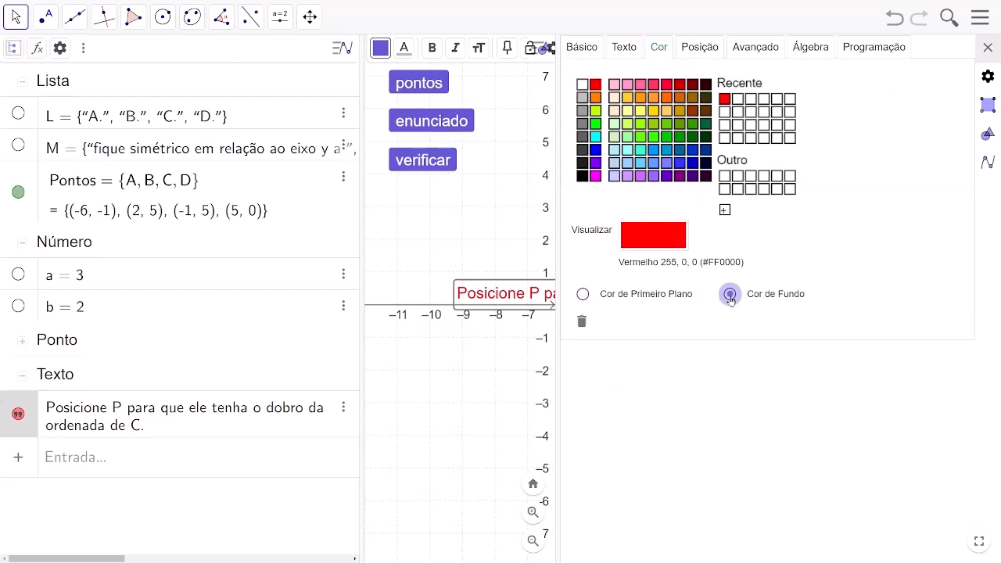
pyautogui.click(582, 86)
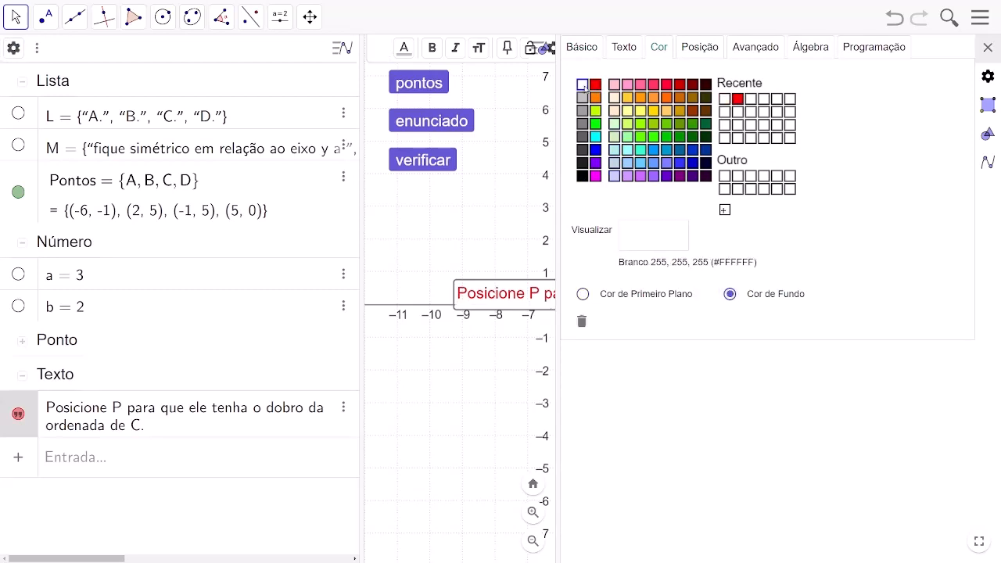
pyautogui.click(988, 47)
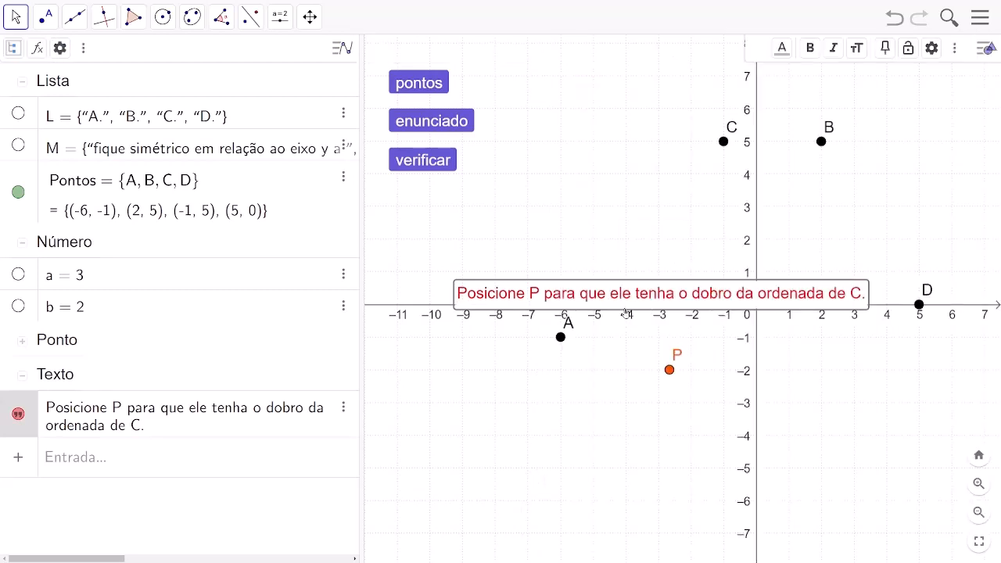
# Step: Widen the graphics view and place the statement text just above the pontos button
pyautogui.moveTo(362, 282); pyautogui.dragTo(248, 283)
pyautogui.moveTo(429, 302); pyautogui.dragTo(364, 55)
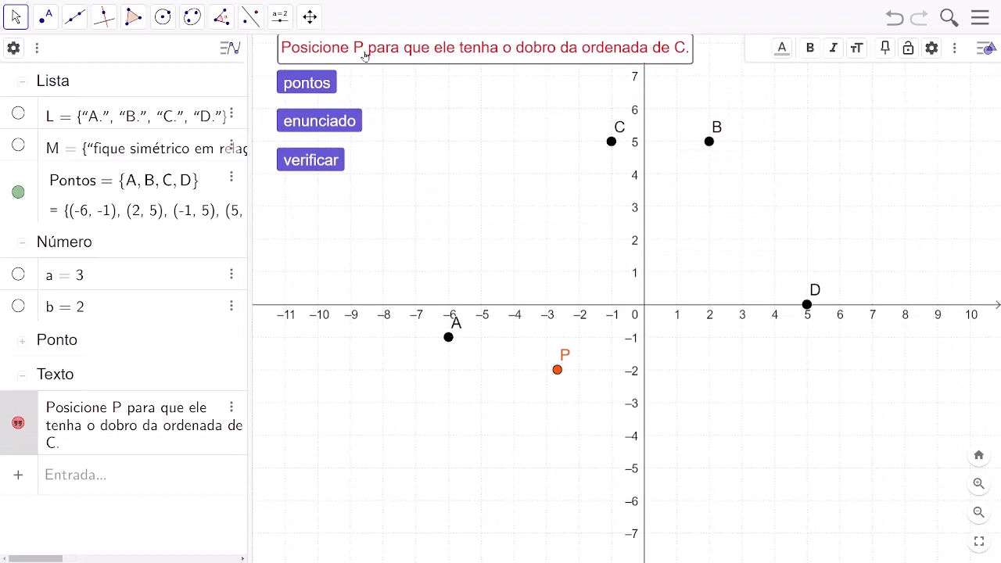
pyautogui.click(404, 172)
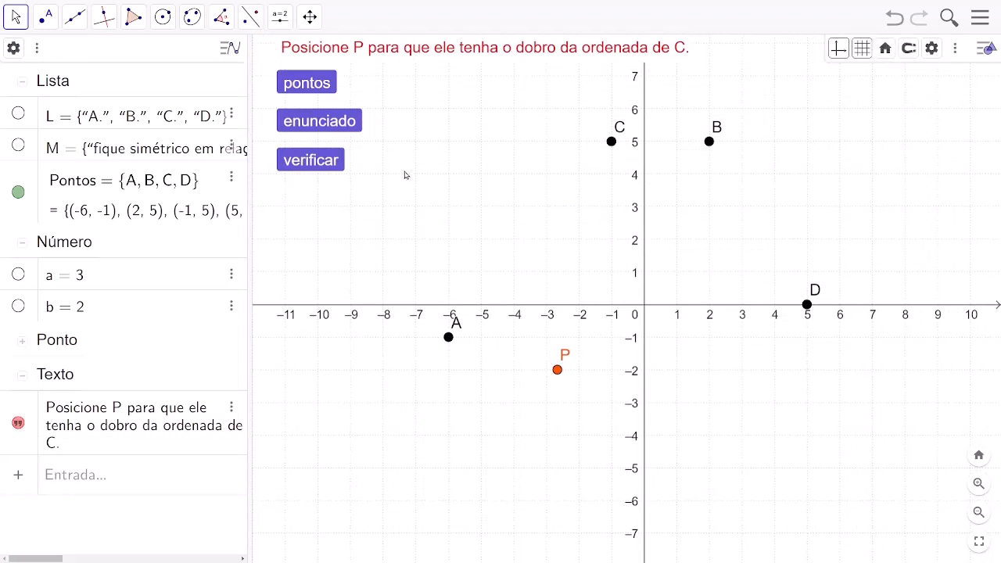
# Step: Try out the enunciado button several times to check the generated statement text
pyautogui.click(317, 126)
pyautogui.click(318, 125)
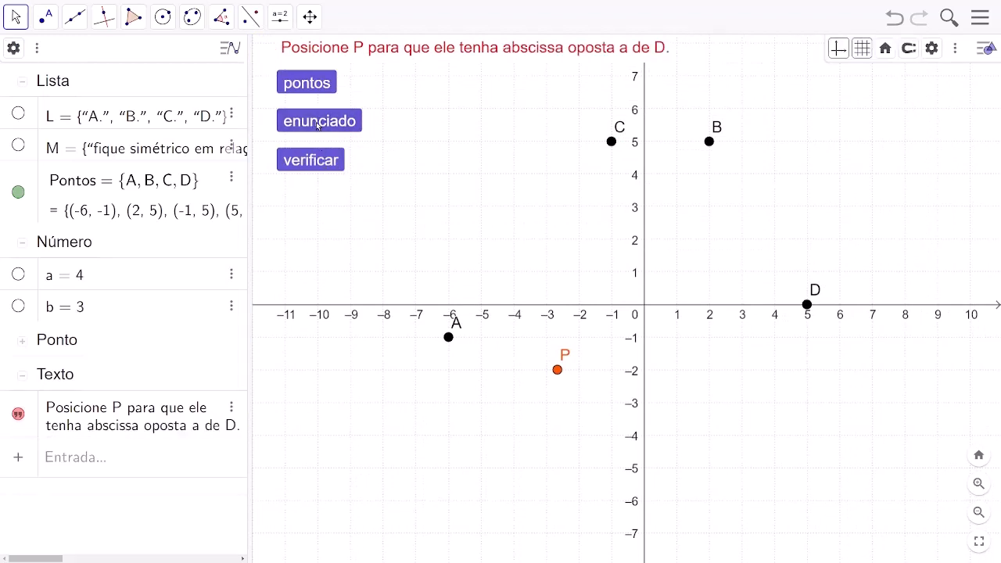
pyautogui.click(317, 126)
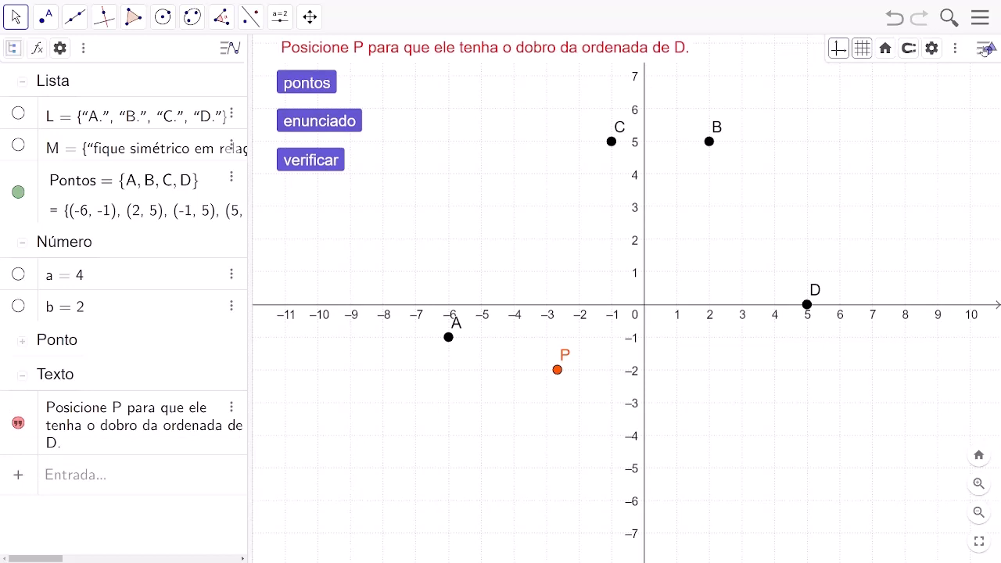
pyautogui.click(320, 129)
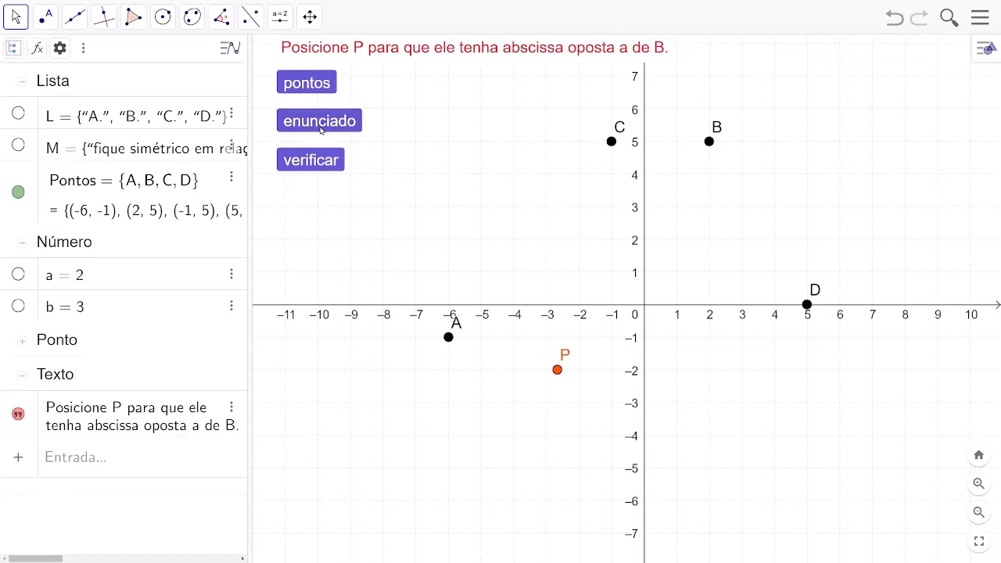
pyautogui.click(321, 129)
pyautogui.click(321, 130)
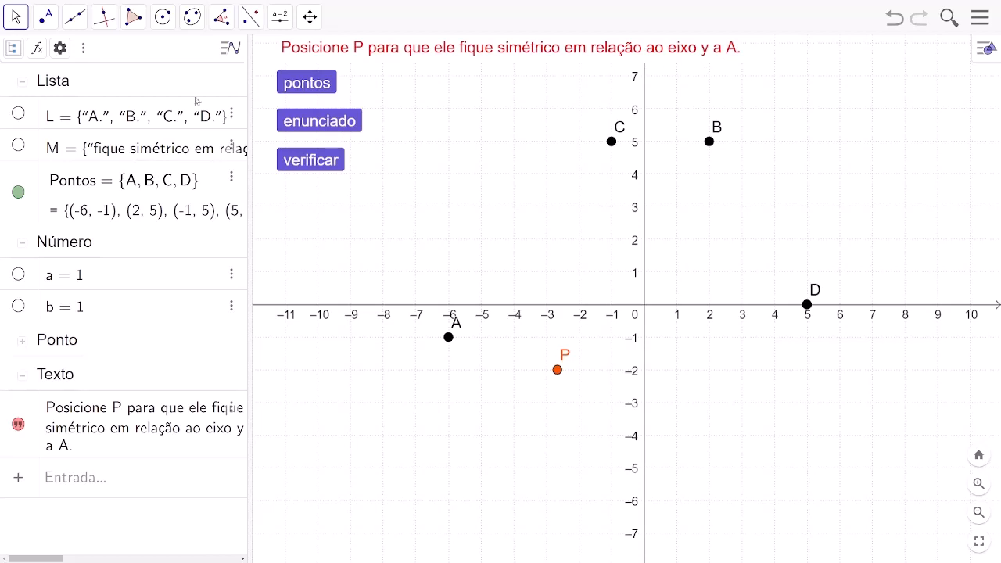
pyautogui.click(309, 127)
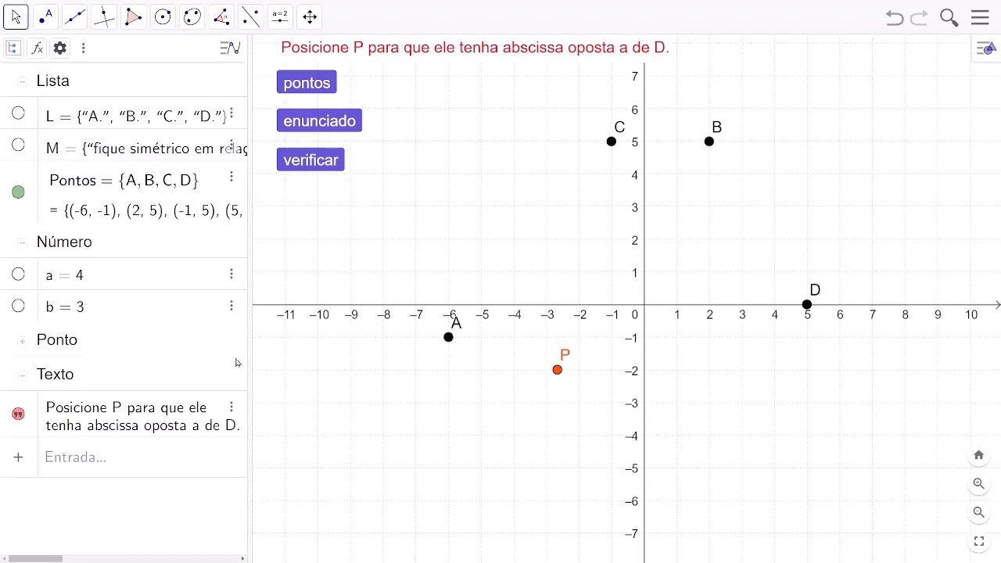
# Step: Create point E = Pontos(a) in the Algebra view
pyautogui.click(124, 469)
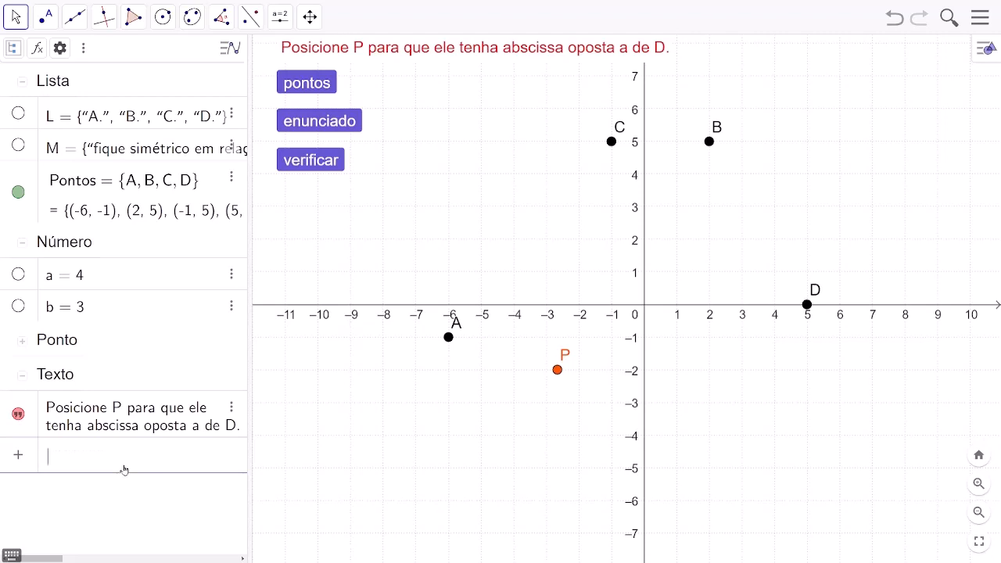
pyautogui.write('E = Pontos')
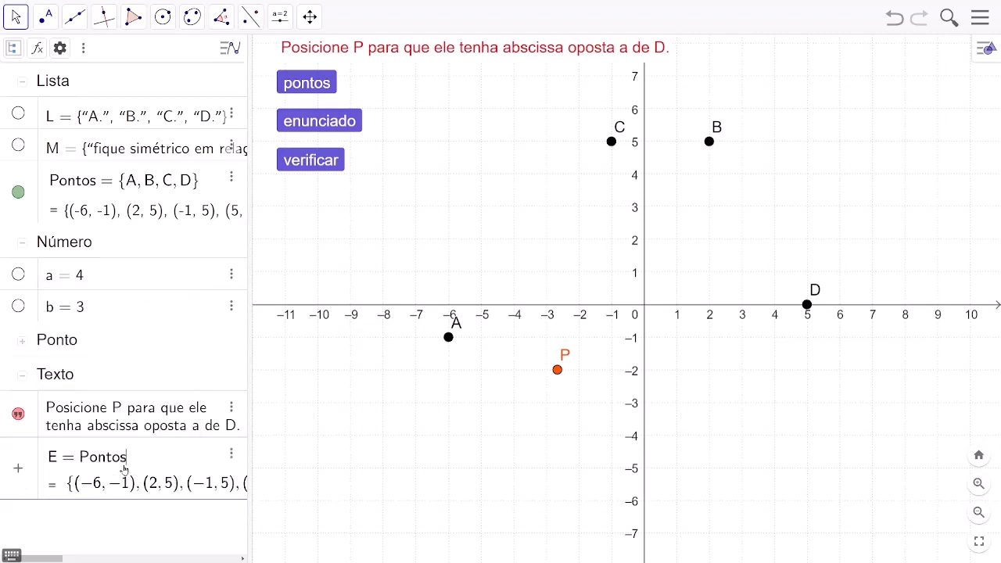
pyautogui.write('(')
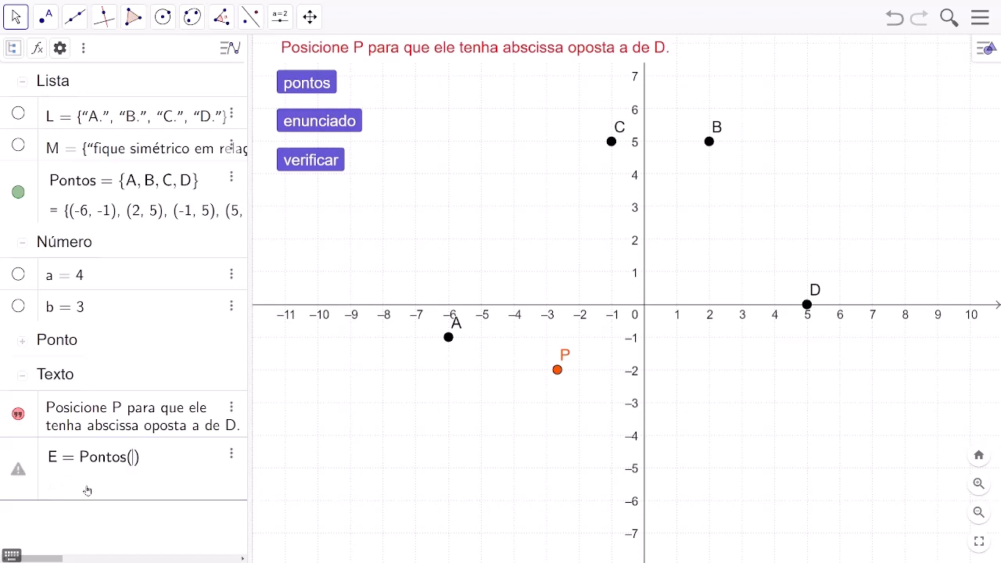
pyautogui.write('a')
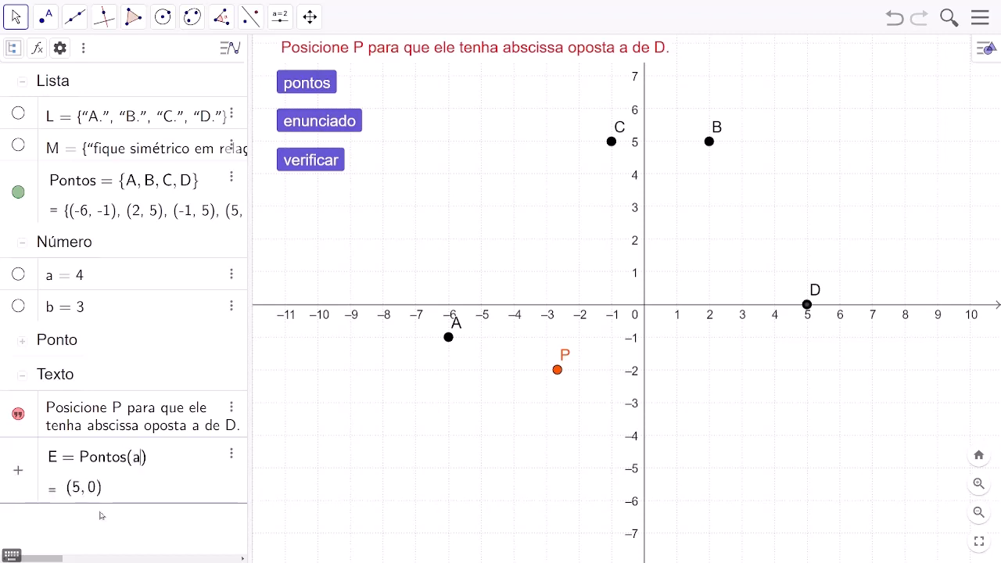
pyautogui.press('Return')
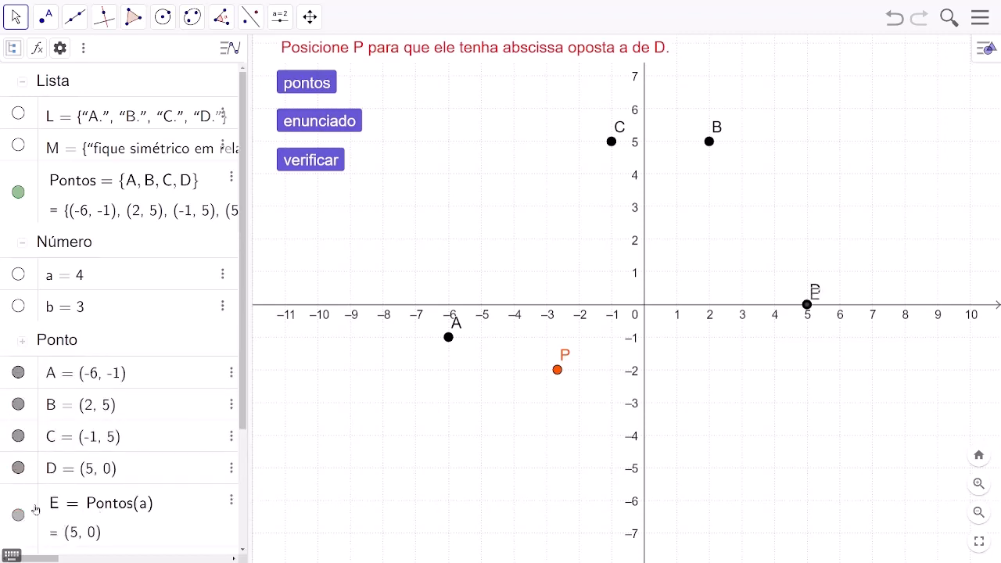
# Step: Style point E as a hollow circle of size 9 in yellow
pyautogui.click(35, 510)
pyautogui.click(987, 55)
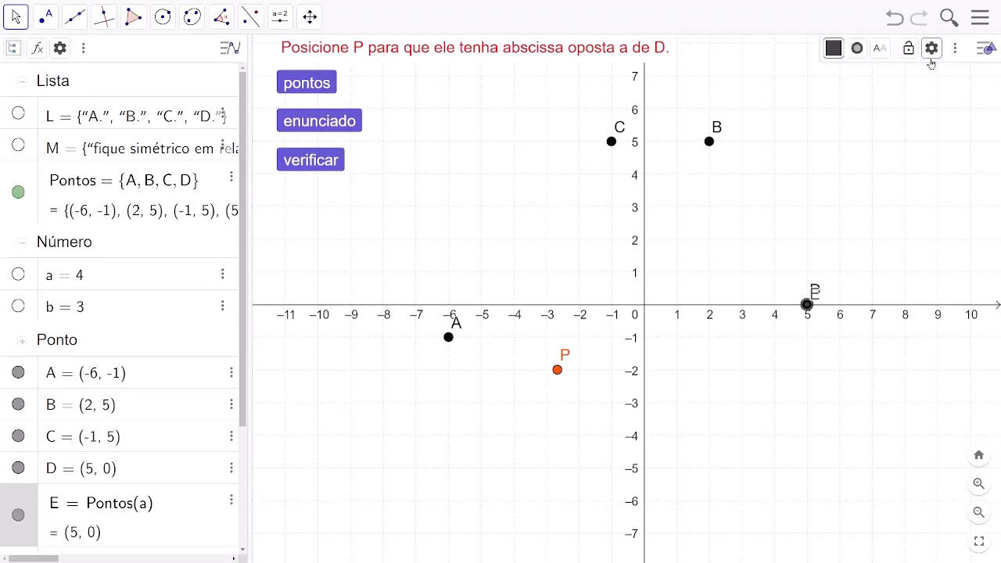
pyautogui.click(857, 48)
pyautogui.moveTo(894, 120); pyautogui.dragTo(952, 120)
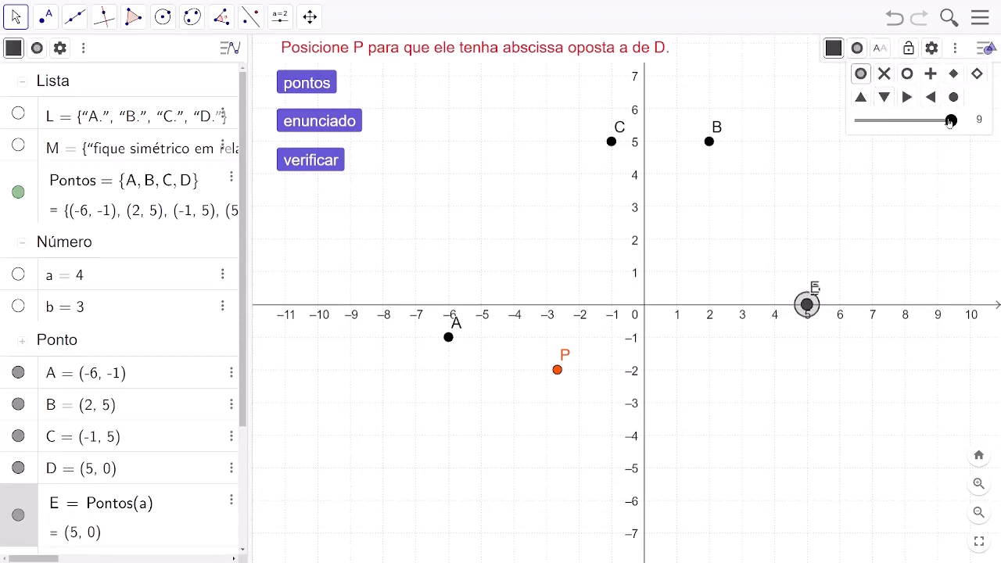
pyautogui.click(857, 48)
pyautogui.click(857, 49)
pyautogui.click(832, 49)
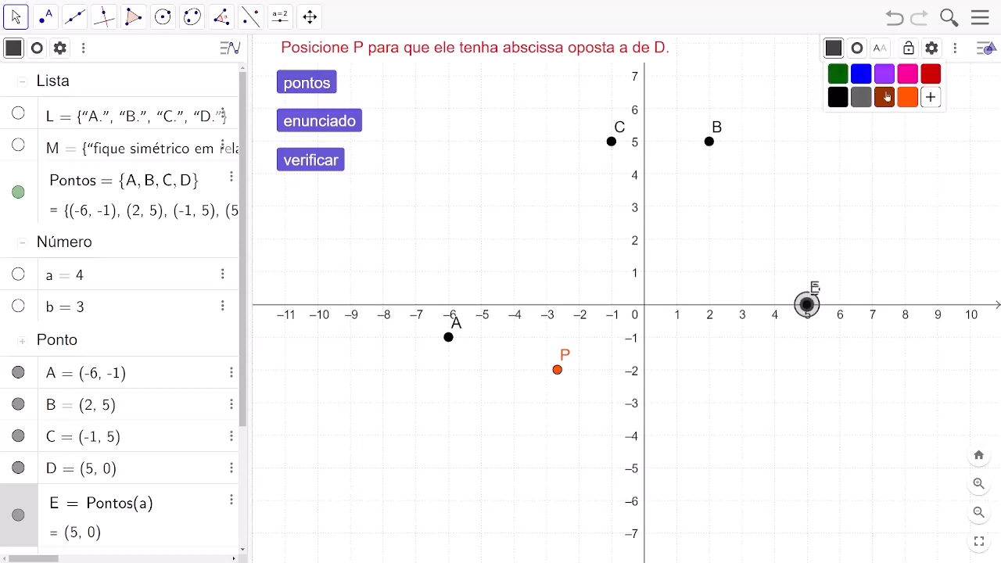
pyautogui.click(930, 97)
pyautogui.click(671, 129)
pyautogui.click(820, 338)
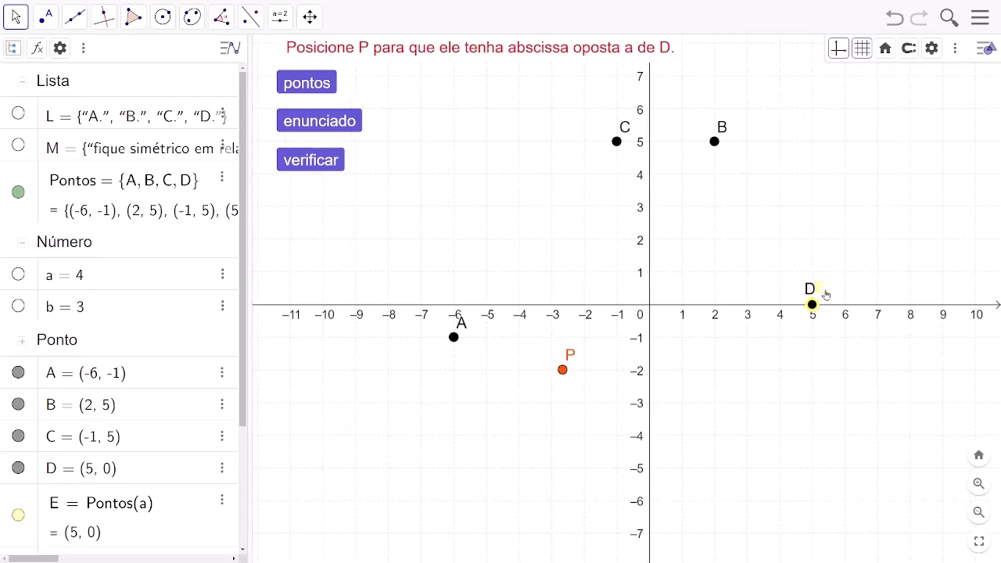
# Step: Generate several statements with the enunciado button to check which point E marks, and hide point E
pyautogui.click(317, 127)
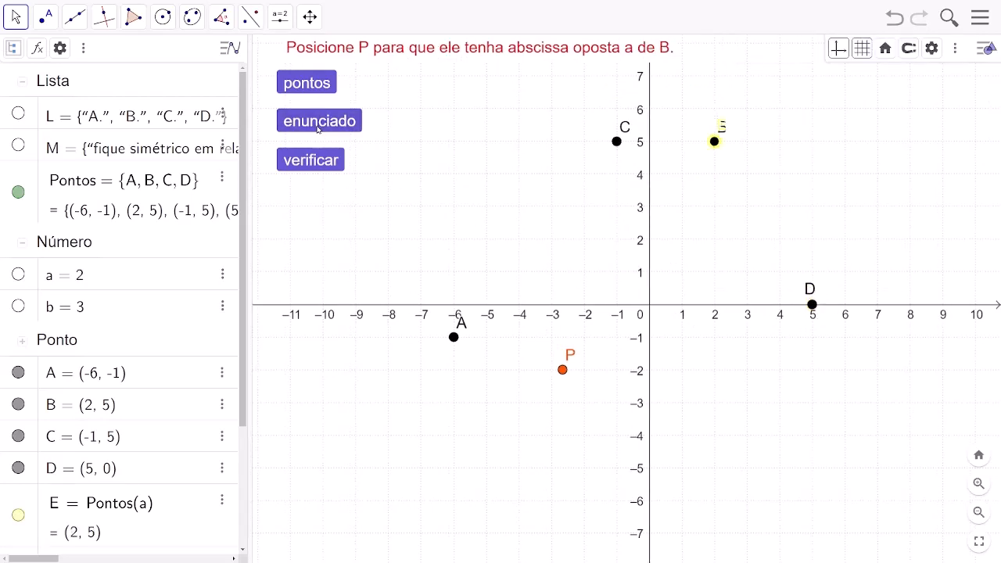
pyautogui.click(334, 122)
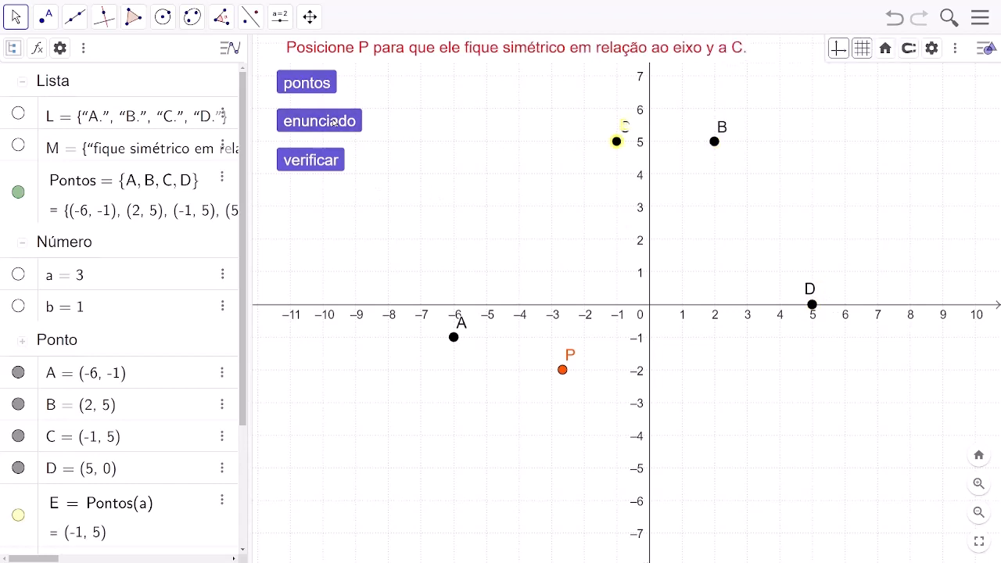
pyautogui.click(334, 123)
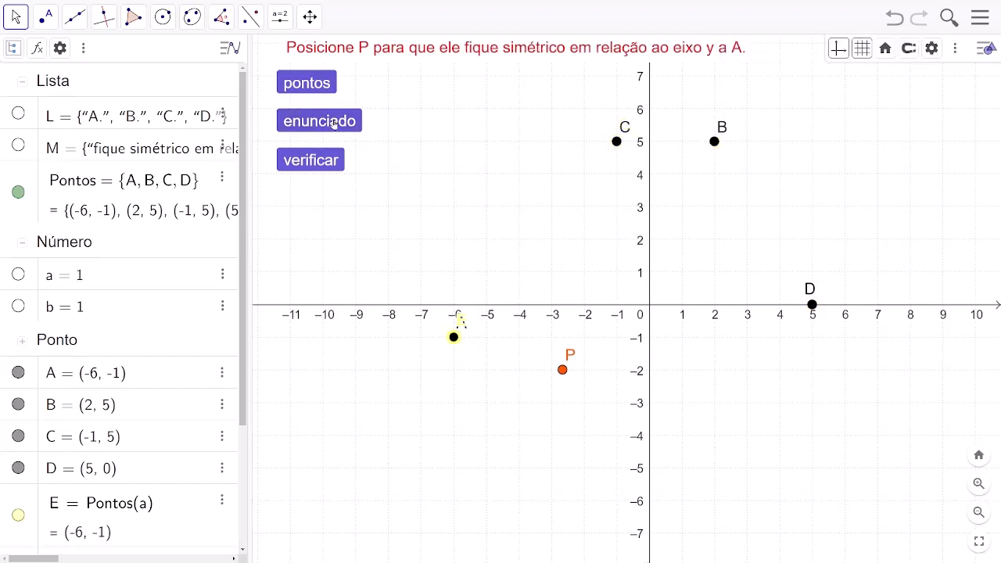
pyautogui.click(334, 123)
pyautogui.click(334, 122)
pyautogui.click(334, 122)
pyautogui.click(334, 123)
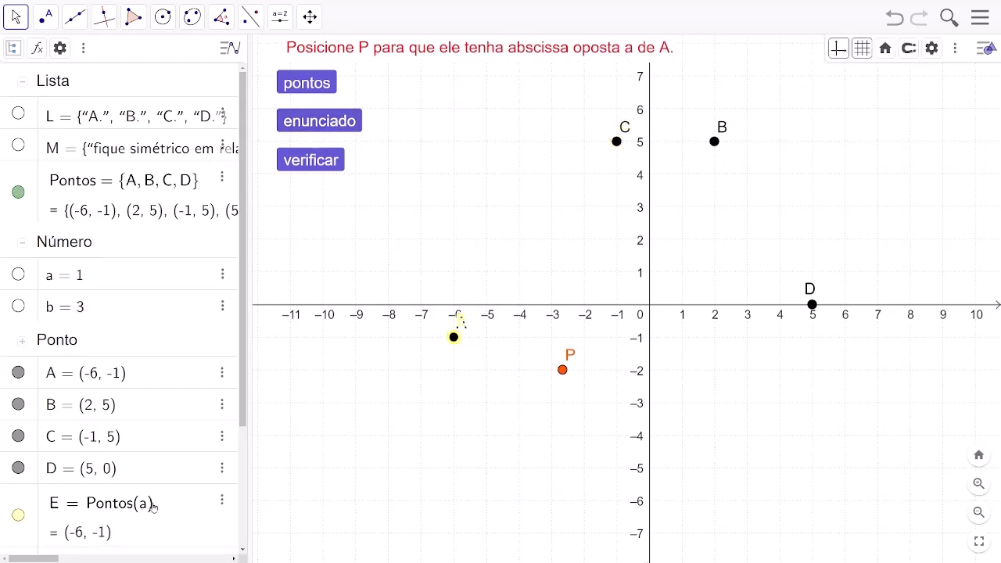
pyautogui.click(17, 517)
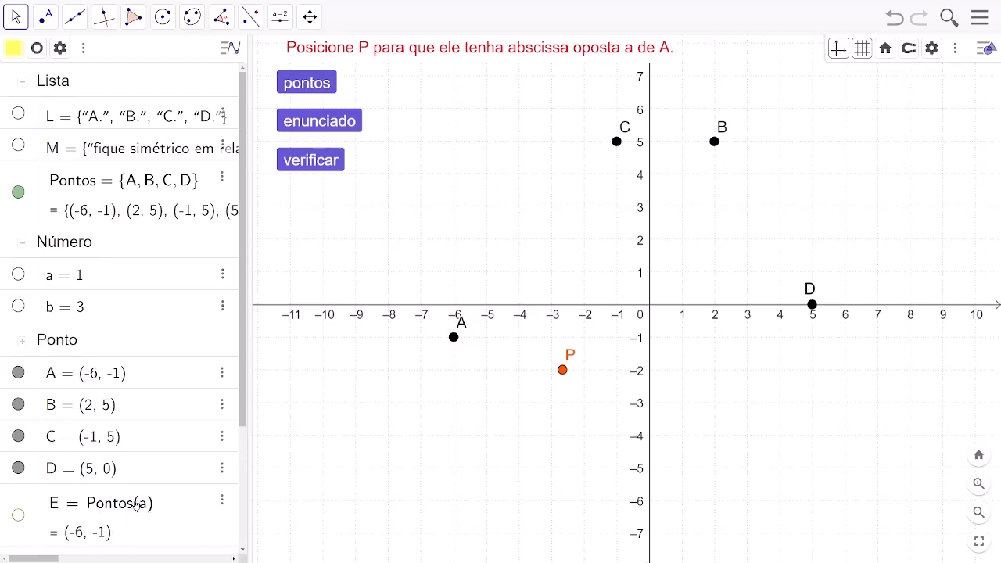
pyautogui.click(331, 123)
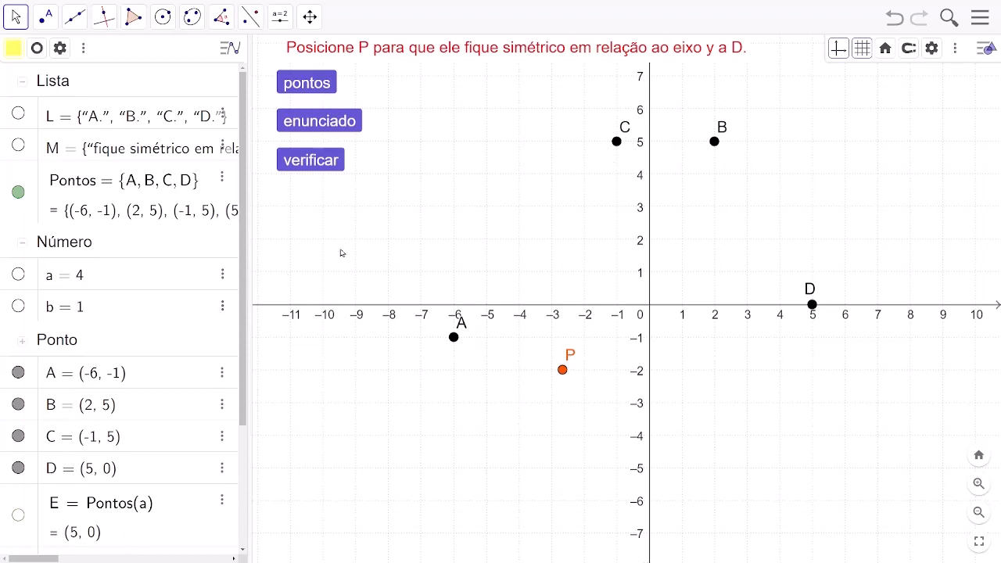
# Step: Enter the verificar button's on-click script Se(b ≟ 1, Se(x(P) ≟ -x(E), DefinirValor(texto1,"Acertou"),DefinirValor(texto1,"Tente novamente.")))
pyautogui.rightClick(329, 166)
pyautogui.click(379, 351)
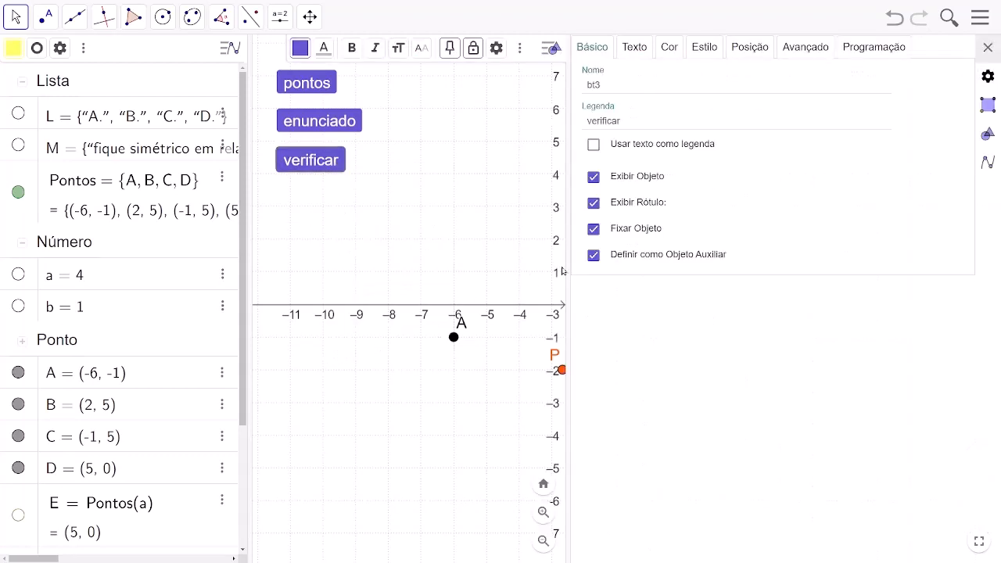
pyautogui.moveTo(568, 260); pyautogui.dragTo(399, 257)
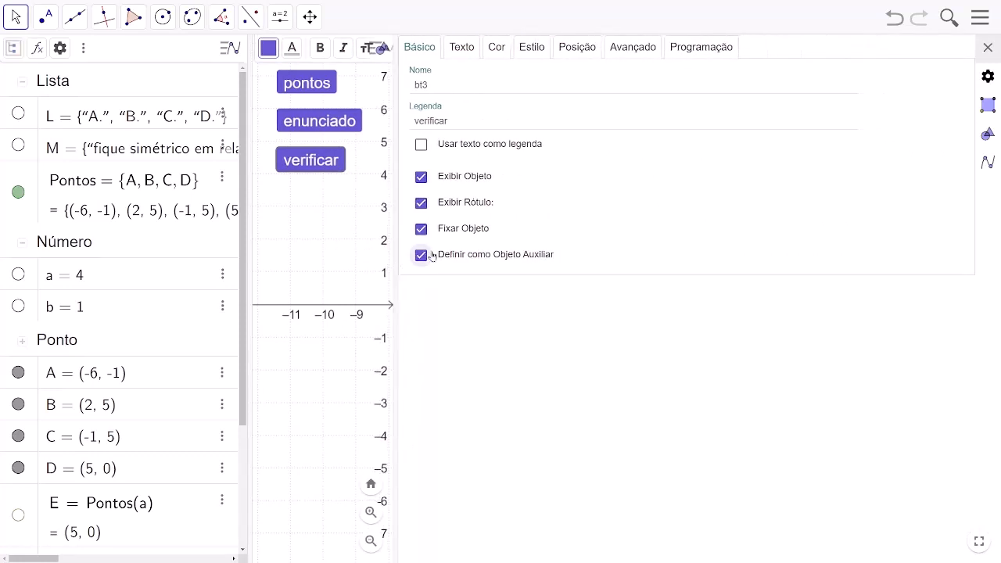
pyautogui.click(698, 48)
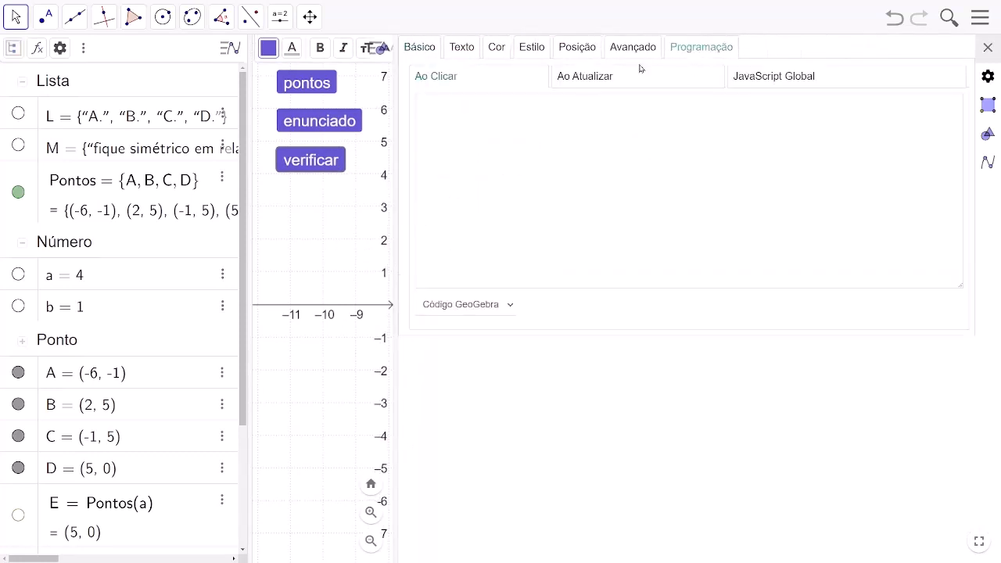
pyautogui.click(481, 83)
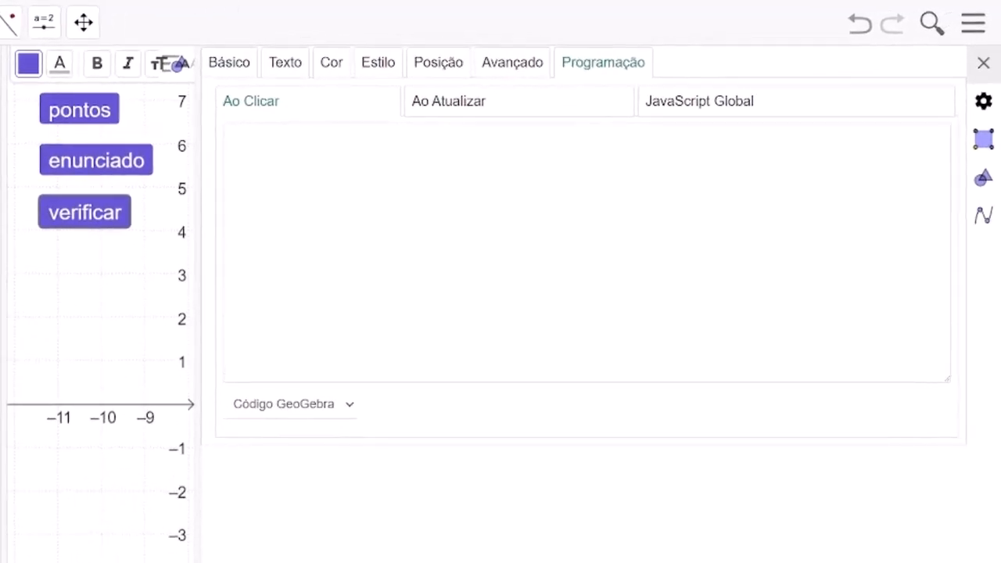
pyautogui.click(286, 188)
pyautogui.write('Se(b ≟ 1, Se(x(P) ≟ -x(E), DefinirValor(texto1,"Acertou"),DefinirValor(texto1,"Tente novamente.")))')
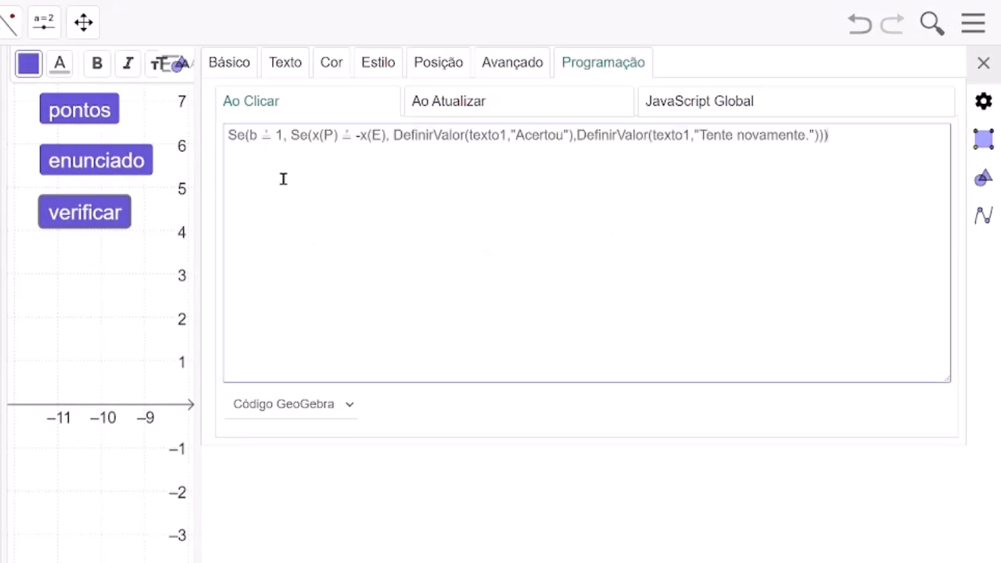
# Step: Replace both ≟ signs in the verificar button's on-click script with ==
pyautogui.moveTo(273, 136); pyautogui.dragTo(263, 134)
pyautogui.write('==')
pyautogui.moveTo(360, 135); pyautogui.dragTo(348, 136)
pyautogui.click(358, 138)
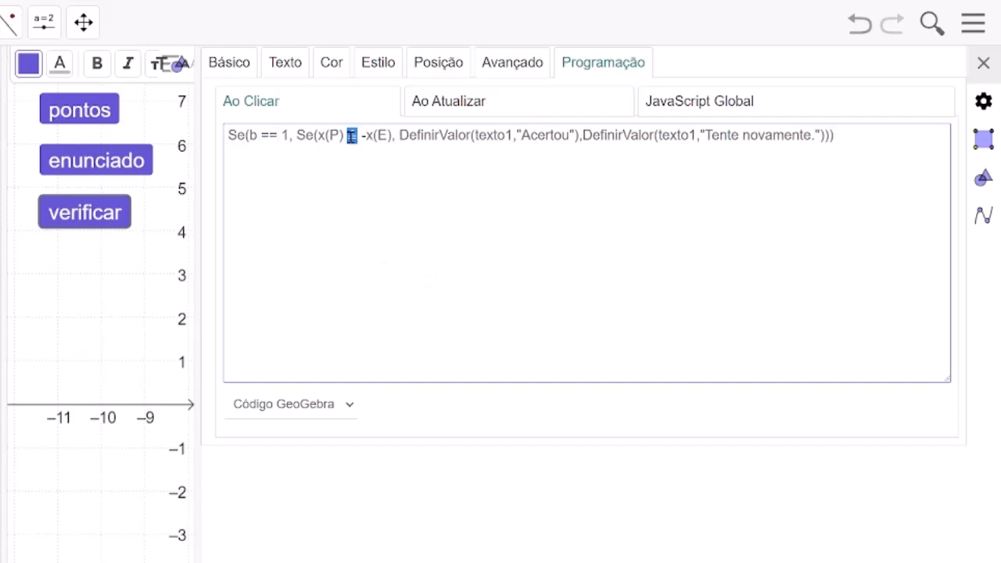
pyautogui.write('==')
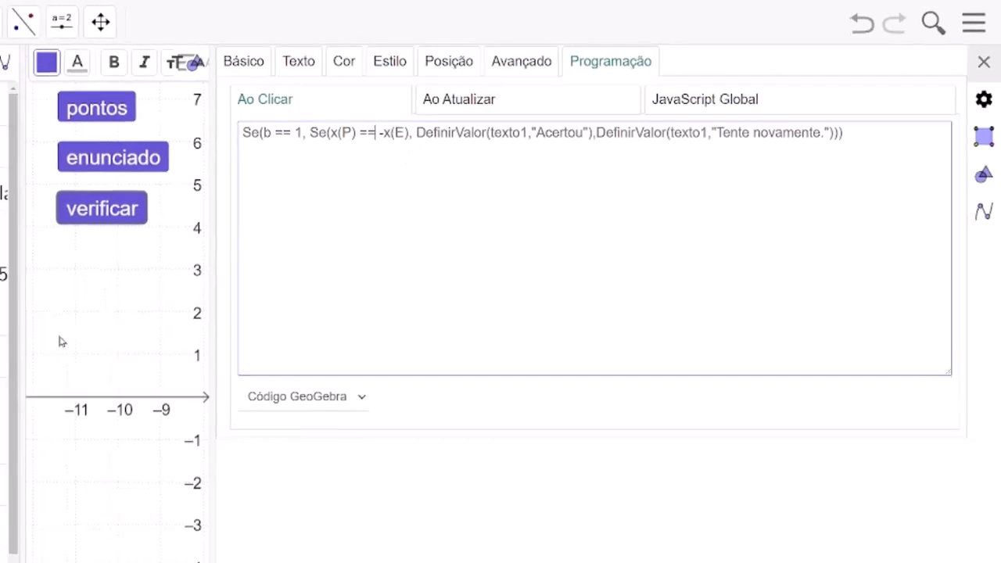
# Step: Examine the script's inner condition x(P) == -x(E) and its two DefinirValor outcomes
pyautogui.moveTo(217, 268); pyautogui.dragTo(382, 273)
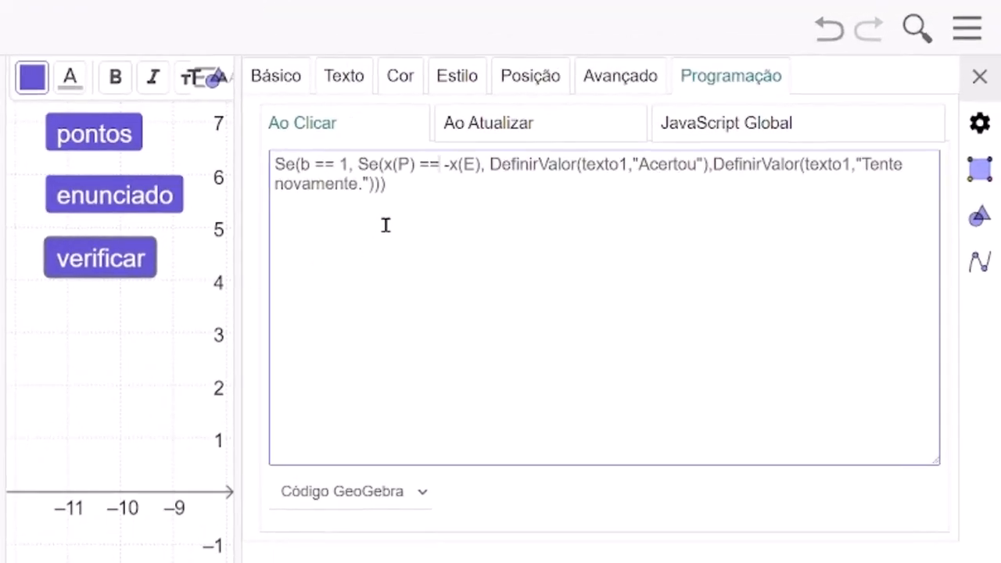
pyautogui.doubleClick(407, 164)
pyautogui.click(478, 178)
pyautogui.moveTo(490, 165); pyautogui.dragTo(709, 169)
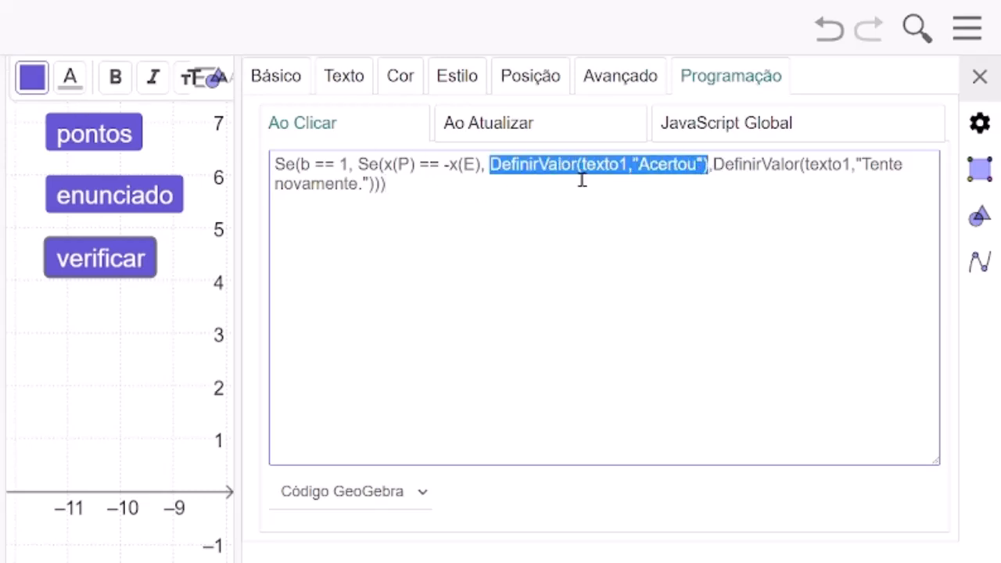
pyautogui.moveTo(714, 166); pyautogui.dragTo(888, 192)
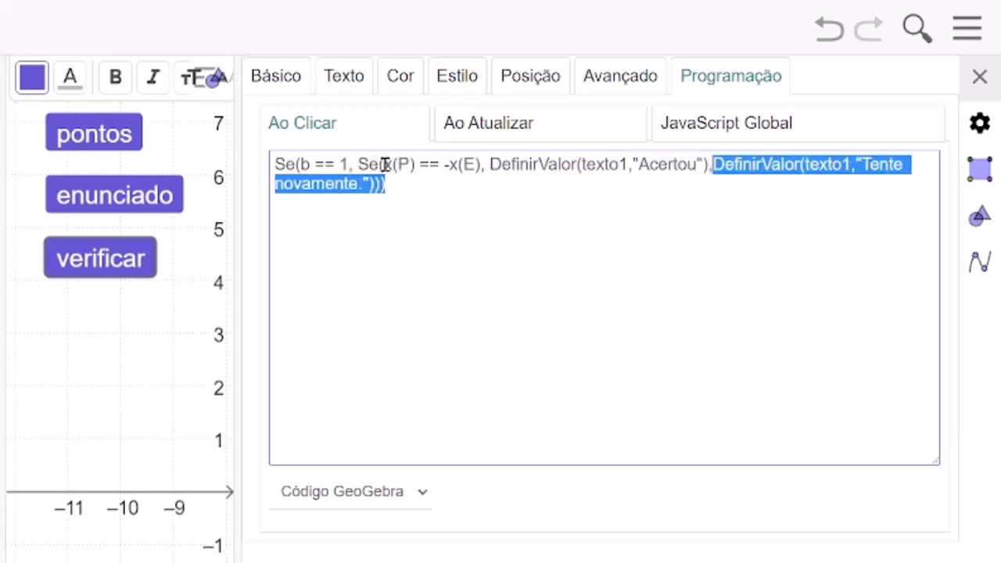
pyautogui.moveTo(384, 165); pyautogui.dragTo(483, 165)
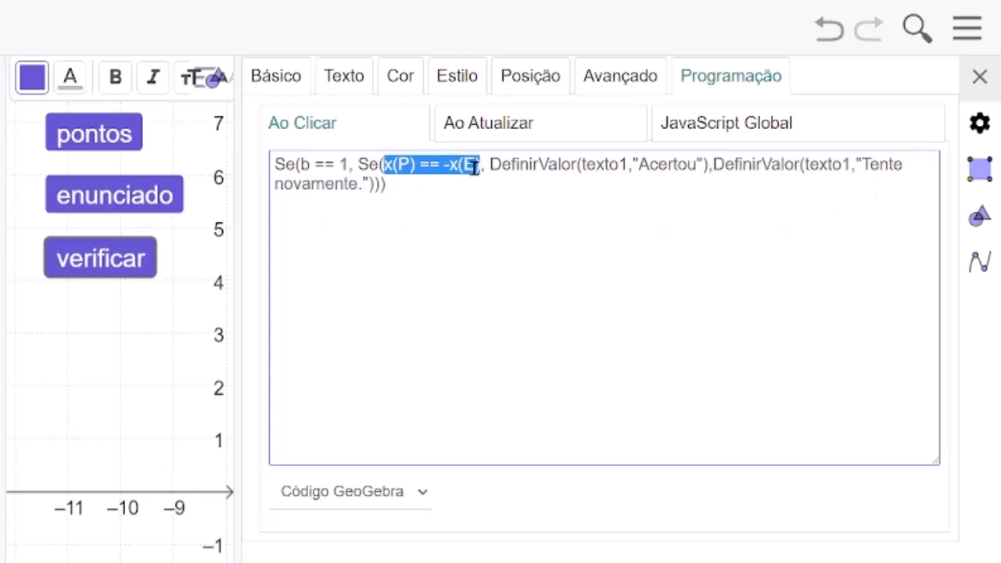
pyautogui.click(851, 197)
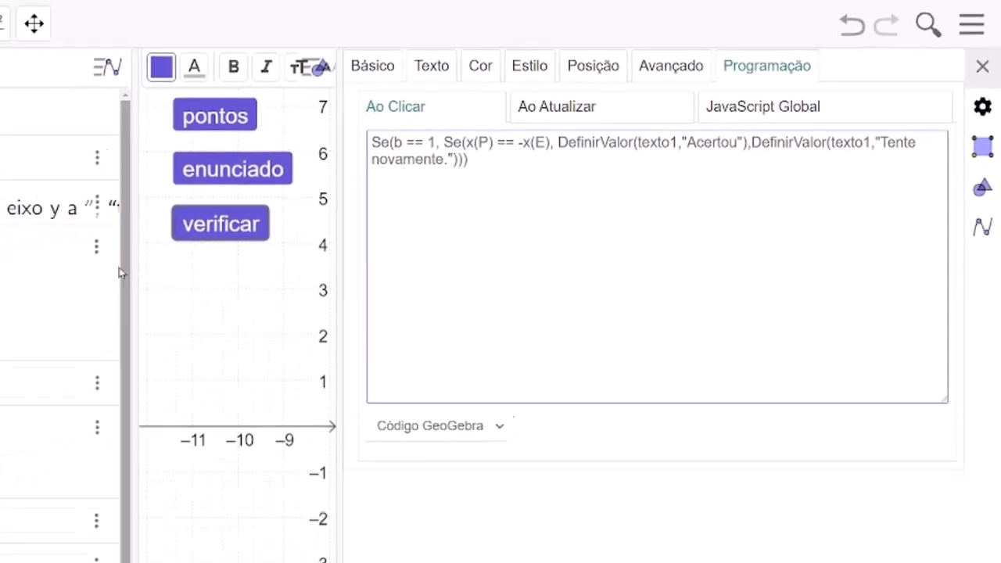
# Step: Add script lines for b = 2, 3 and 4, testing y(P) against 2y(E), x(P) against -x(E) and y(P) against -y(E), with the same messages
pyautogui.moveTo(124, 274); pyautogui.dragTo(0, 279)
pyautogui.moveTo(15, 235); pyautogui.dragTo(9, 236)
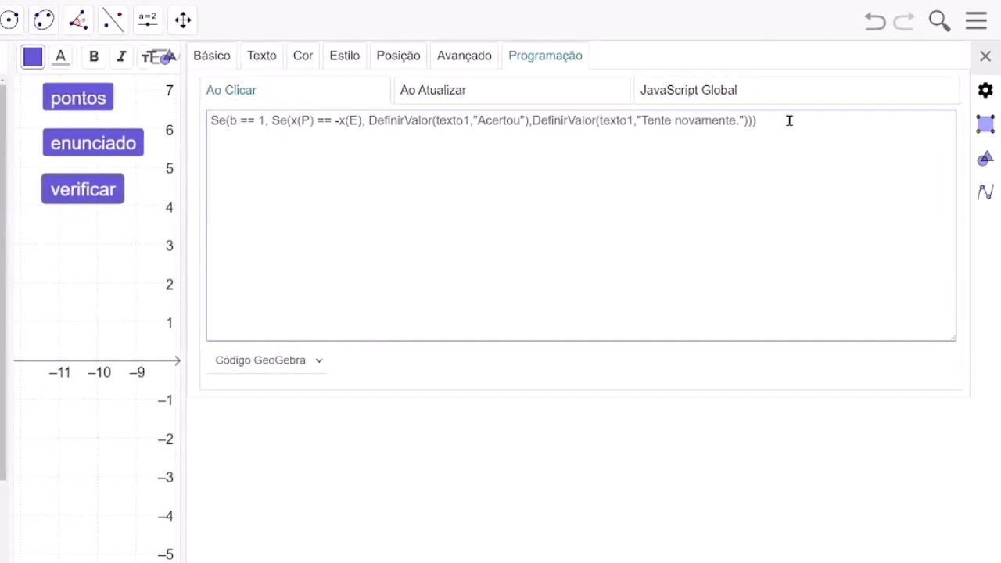
pyautogui.write('Se(b ≟ 2, Se(y(P) ≟ 2y(E), DefinirValor(texto1,"Acertou"),DefinirValor(texto1,"Tente novamente."))) Se(b ≟ 3, Se(x(P) ≟ -x(E), DefinirValor(texto1,"Acertou"),DefinirValor(texto1,"Tente novamente."))) Se(b ≟ 4, Se(y(P) ≟ -y(E), DefinirValor(texto1,"Acertou"),DefinirValor(texto1,"Tente novamente.")))')
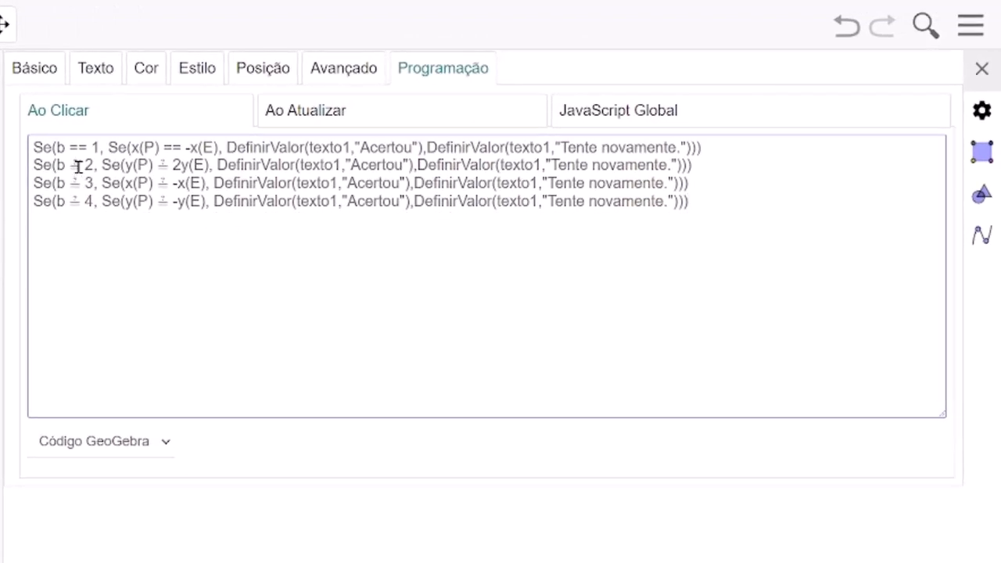
pyautogui.moveTo(79, 167); pyautogui.dragTo(69, 167)
pyautogui.moveTo(208, 201); pyautogui.dragTo(127, 147)
pyautogui.moveTo(660, 201); pyautogui.dragTo(23, 151)
pyautogui.press('Escape')
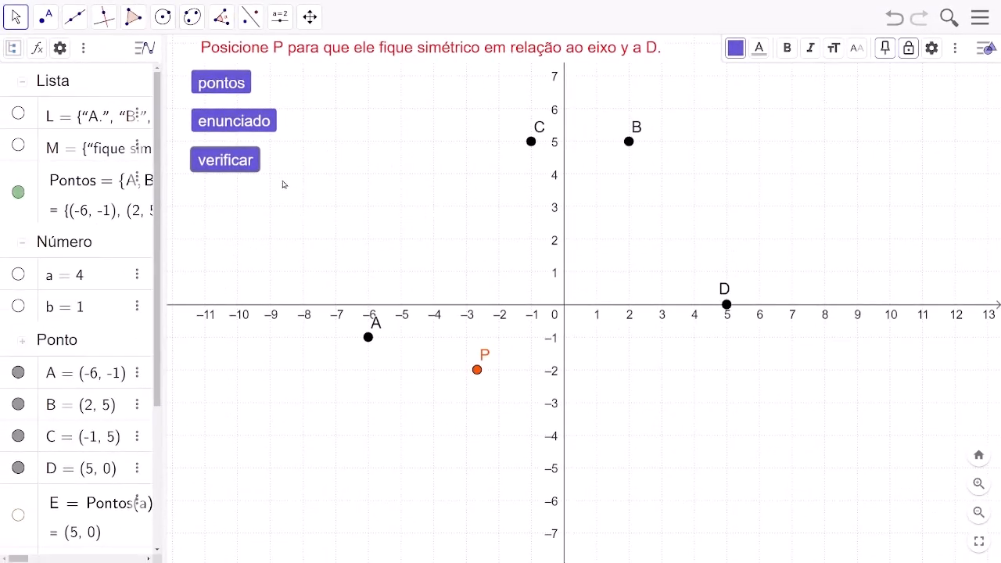
# Step: Generate a statement asking for the abscissa opposite to A's, place P at (6, 2) and verify the answer
pyautogui.click(240, 128)
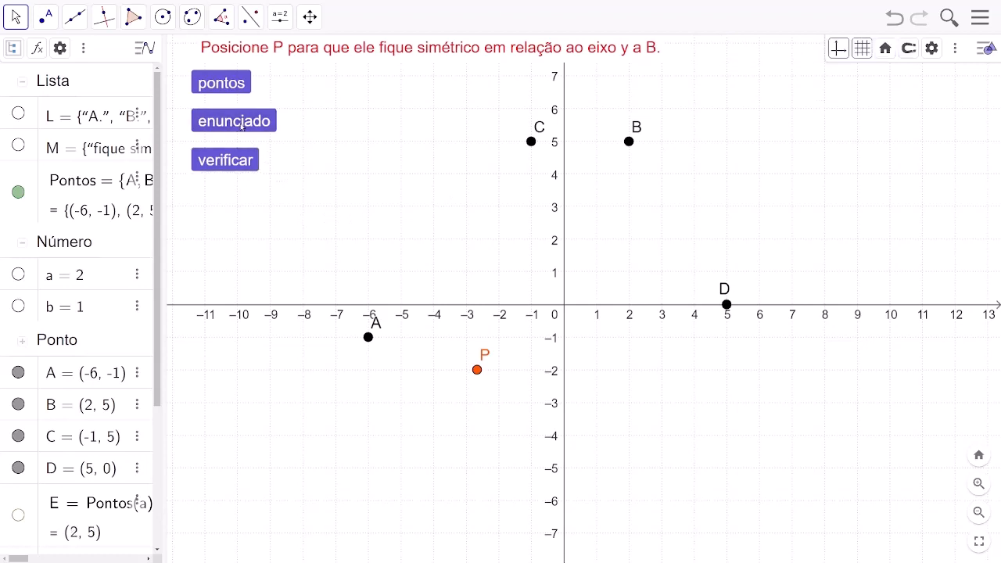
pyautogui.click(240, 128)
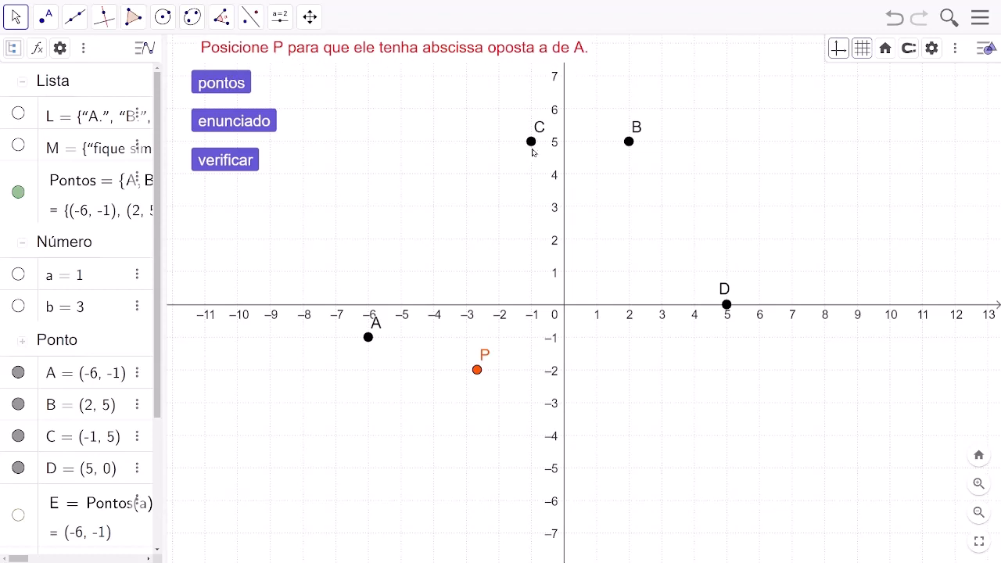
pyautogui.moveTo(477, 369); pyautogui.dragTo(760, 245)
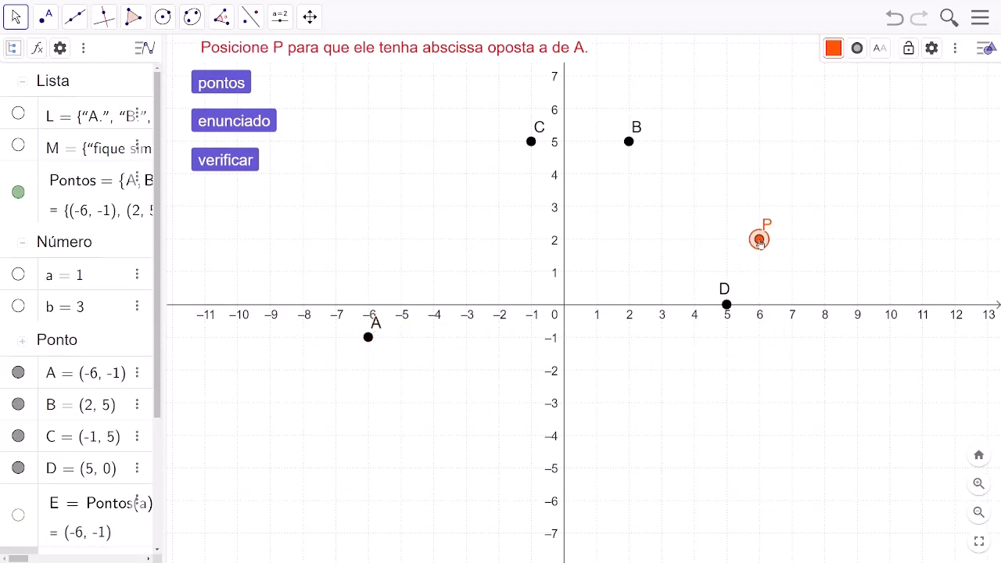
pyautogui.click(232, 165)
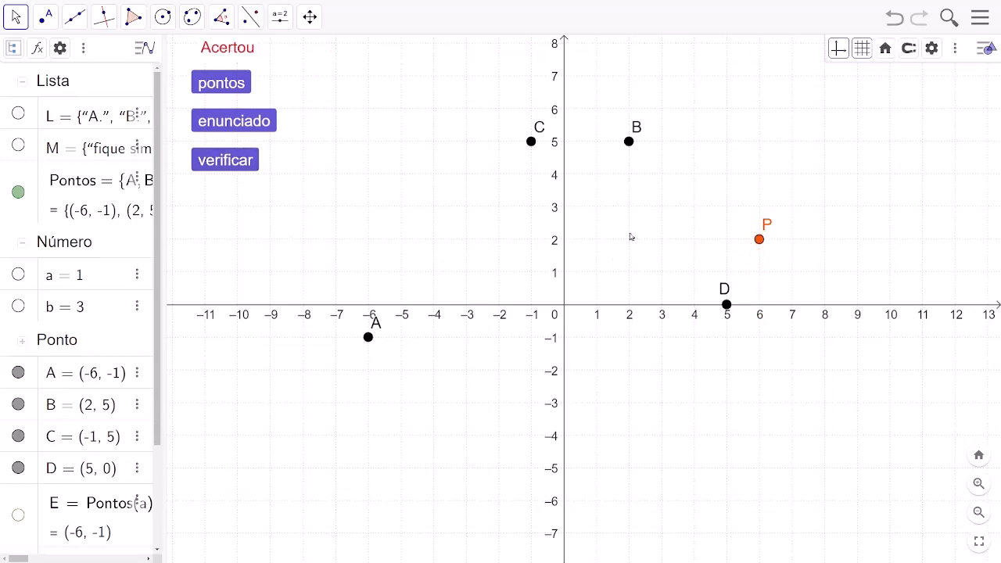
# Step: Generate a statement asking for P symmetric to A about the y-axis, place P at (6, -1) and verify it
pyautogui.click(234, 130)
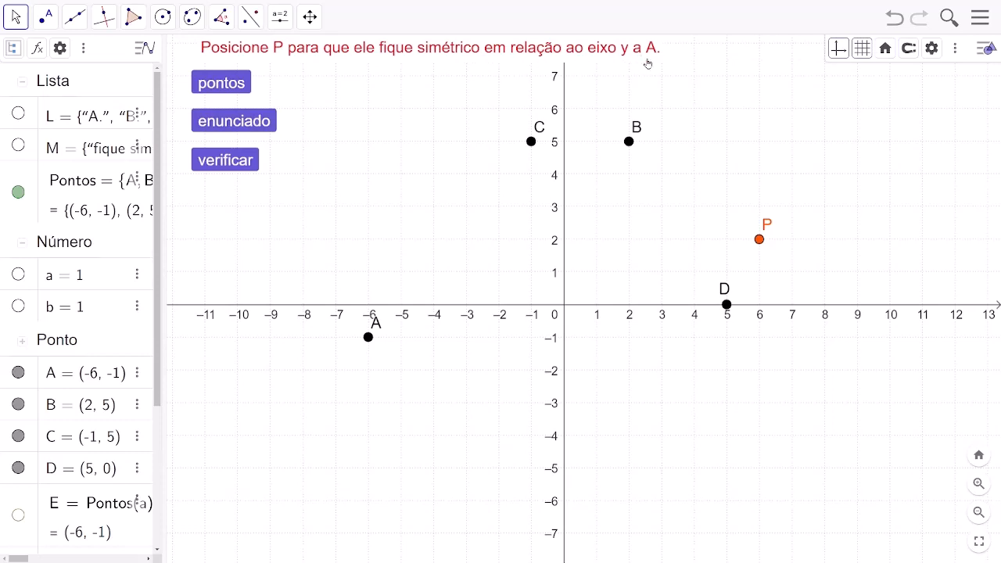
pyautogui.click(760, 241)
pyautogui.moveTo(763, 245); pyautogui.dragTo(763, 342)
pyautogui.click(230, 163)
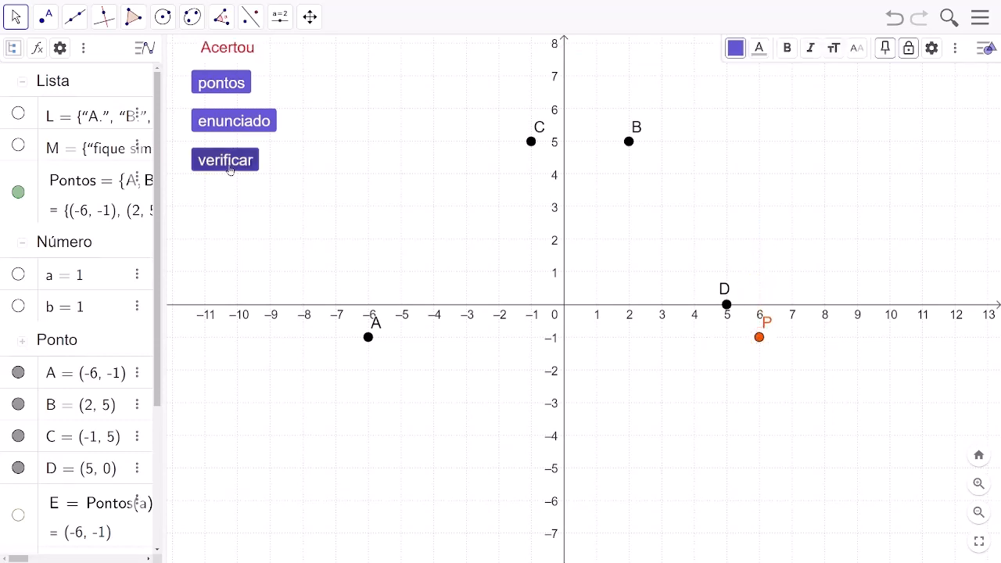
# Step: Generate a statement asking for P symmetric to C about the x-axis, place P at (-2, -2) and verify it
pyautogui.click(239, 121)
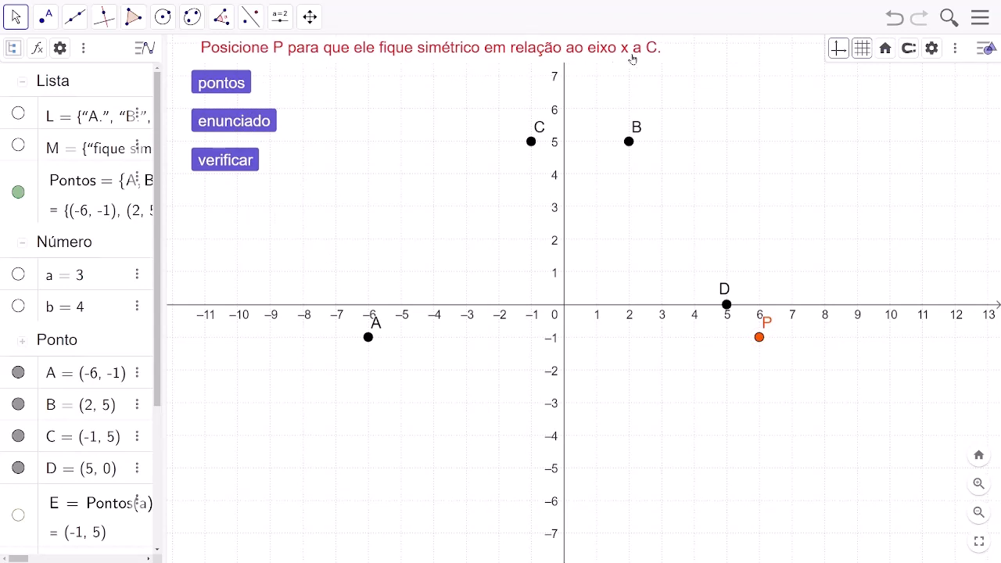
pyautogui.moveTo(767, 342); pyautogui.dragTo(501, 376)
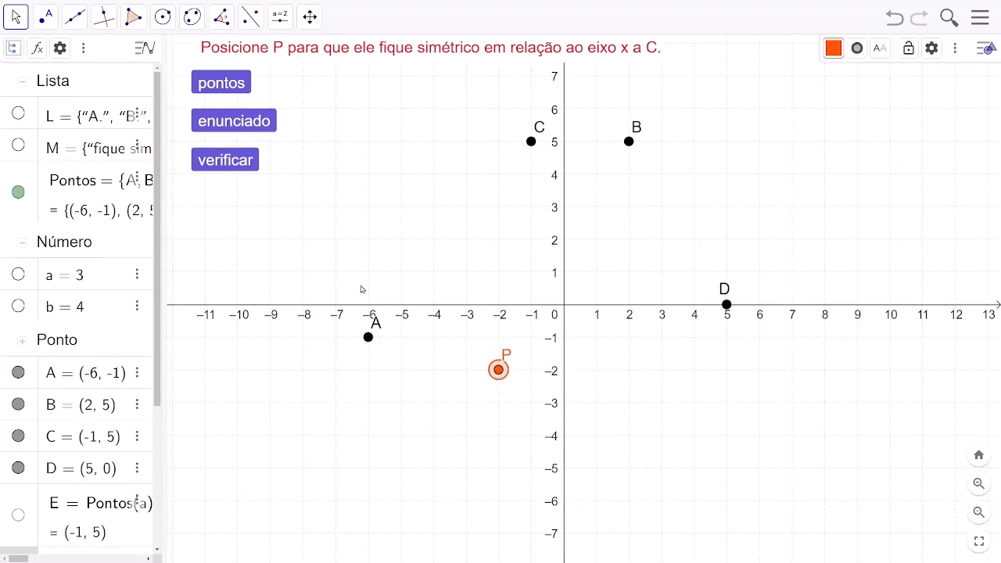
pyautogui.click(239, 162)
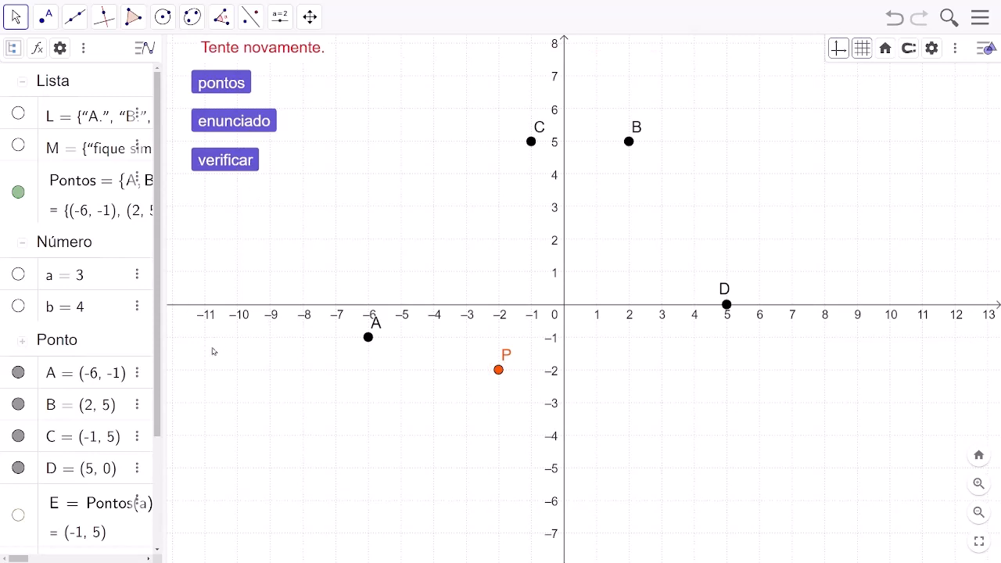
# Step: Hide the Algebra view so only the graphics view is displayed
pyautogui.click(980, 17)
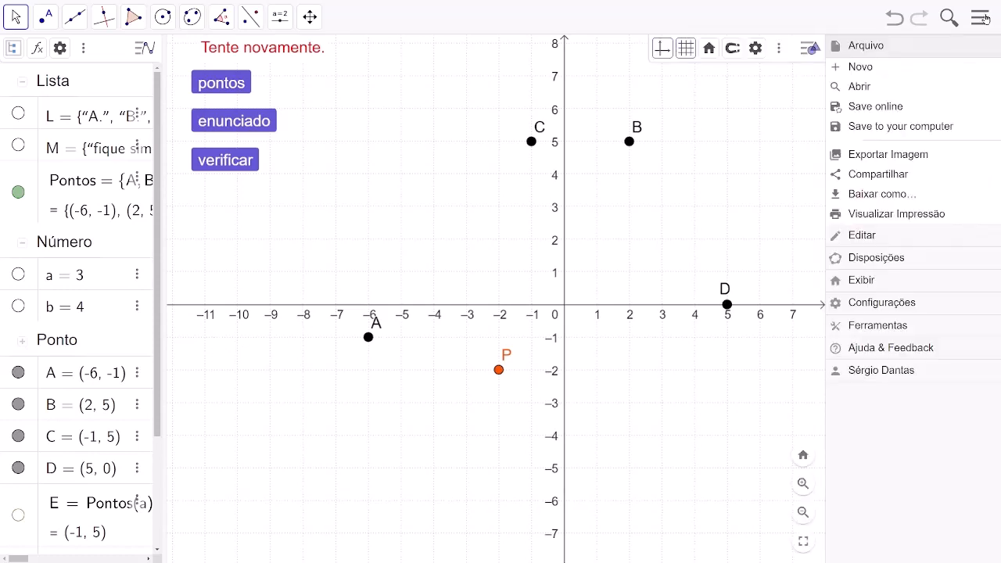
pyautogui.click(884, 288)
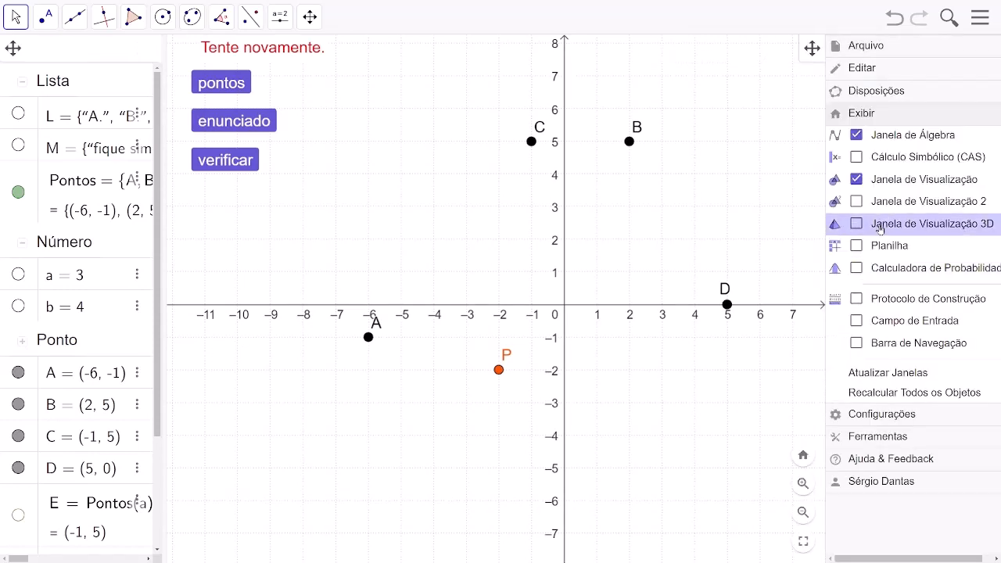
pyautogui.click(858, 136)
pyautogui.click(689, 210)
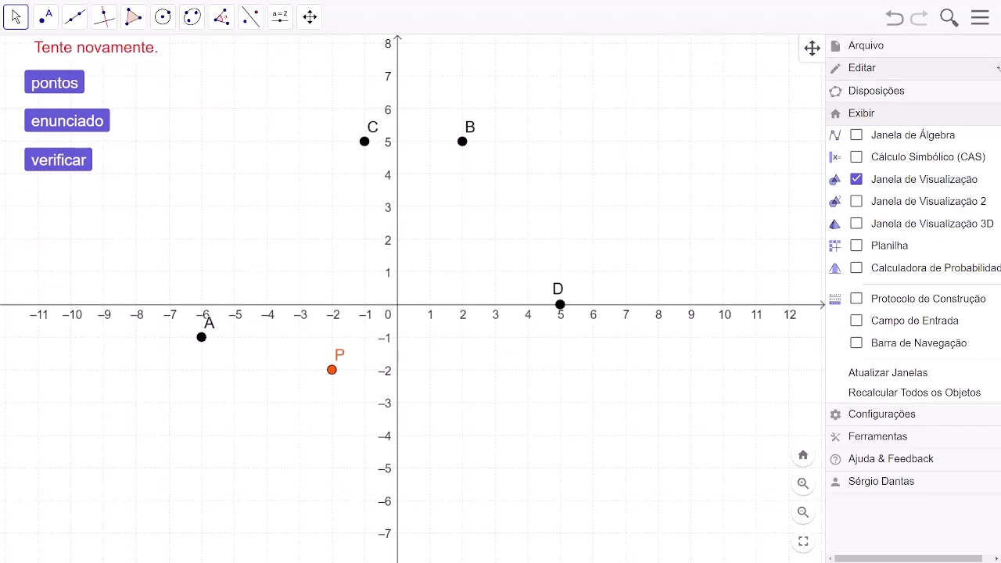
pyautogui.moveTo(733, 185); pyautogui.dragTo(733, 212)
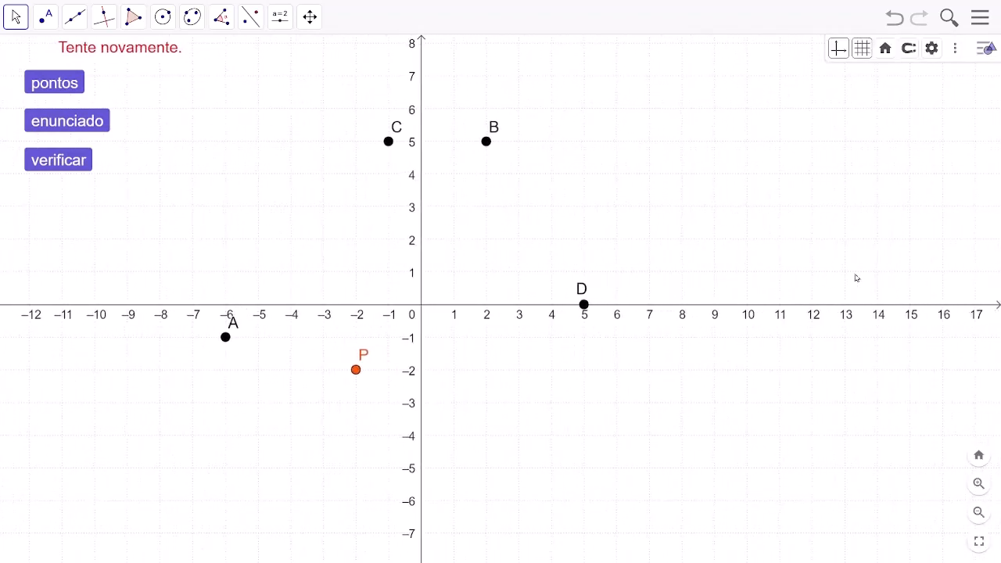
# Step: Randomize points A to D several times with the pontos button and generate a new statement with the enunciado button
pyautogui.click(73, 83)
pyautogui.click(73, 83)
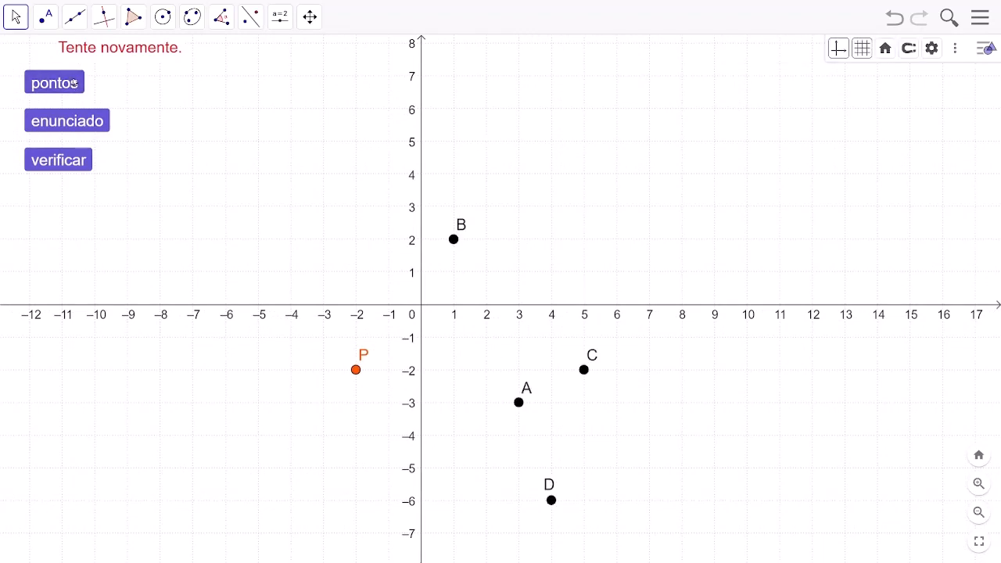
pyautogui.click(73, 83)
pyautogui.click(73, 83)
pyautogui.click(73, 82)
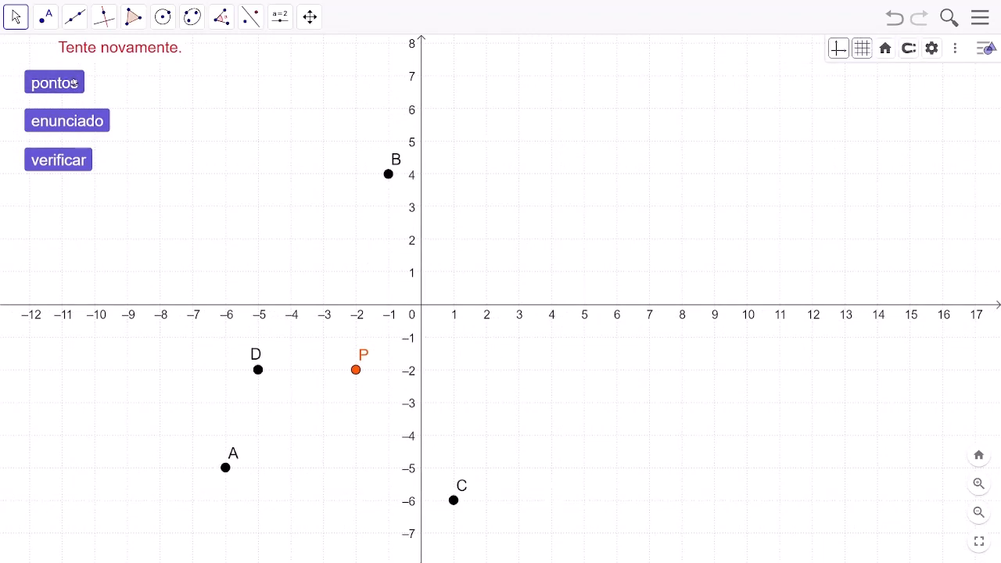
pyautogui.click(90, 124)
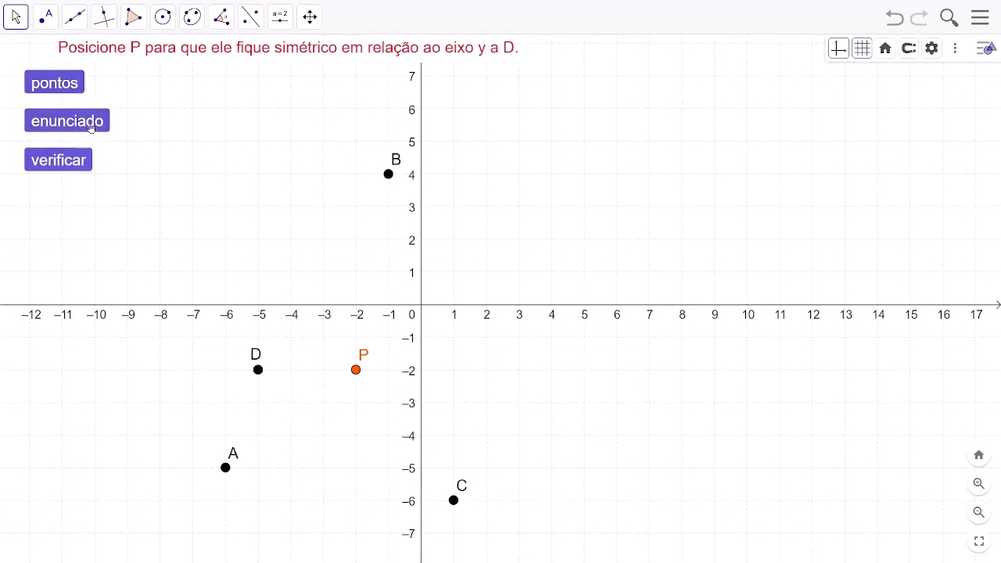
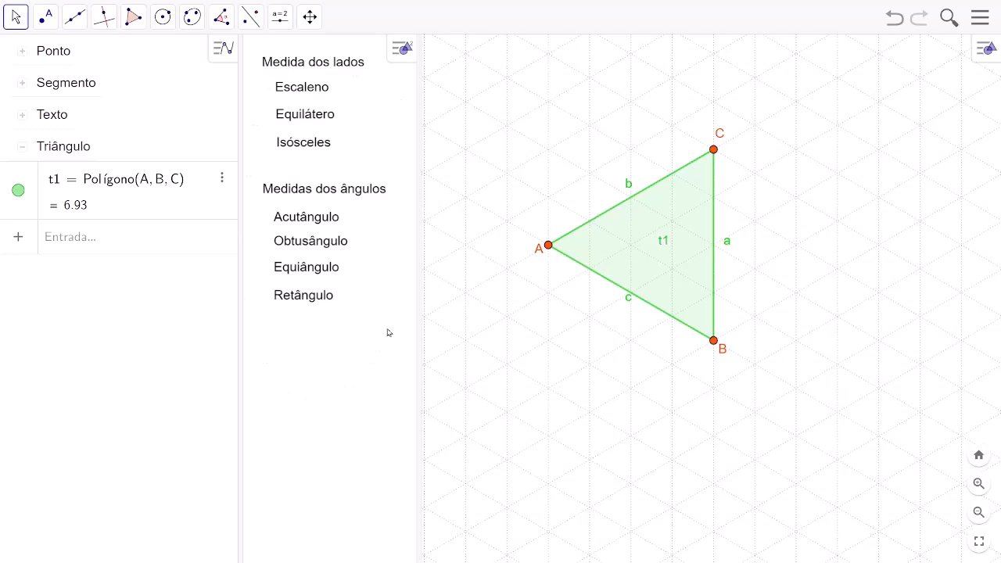
# Step: Examine the triangle file's list of text objects and the Text tool used to create them
pyautogui.click(22, 114)
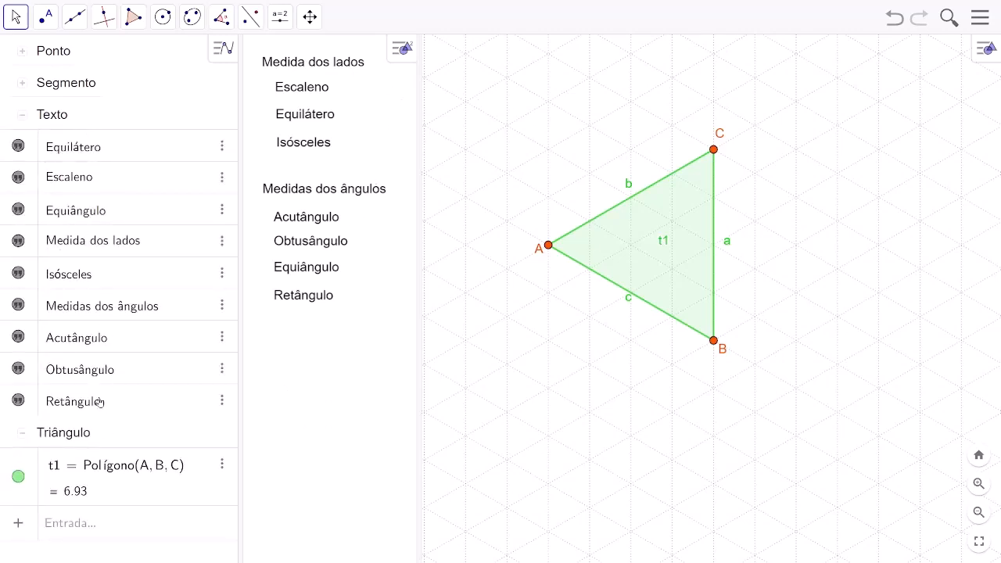
pyautogui.click(23, 116)
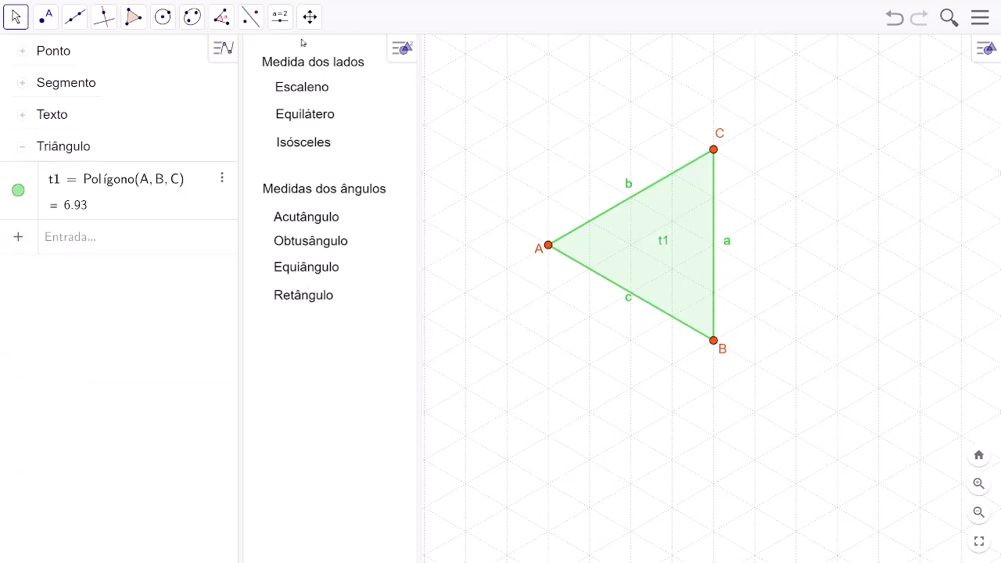
pyautogui.click(280, 16)
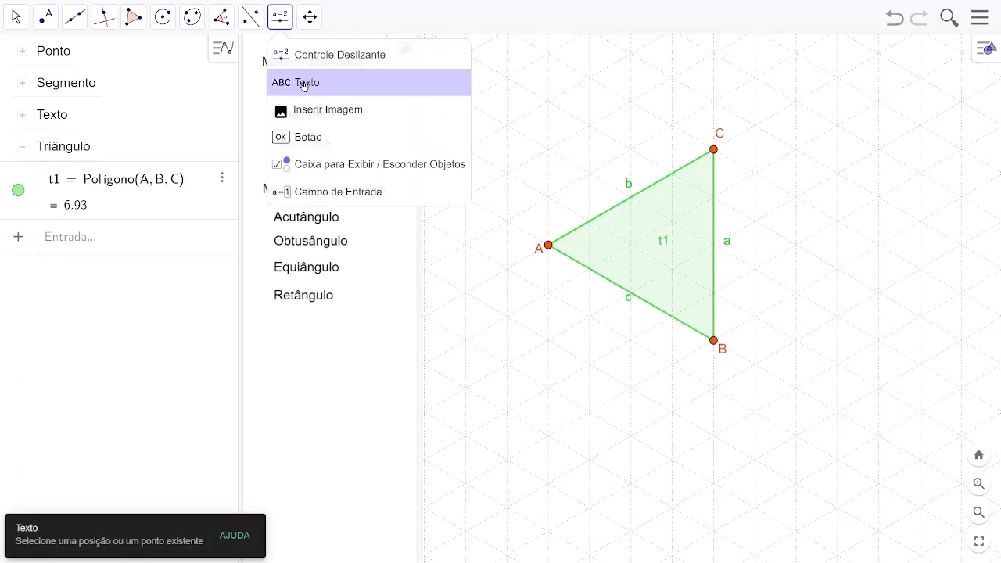
pyautogui.press('Escape')
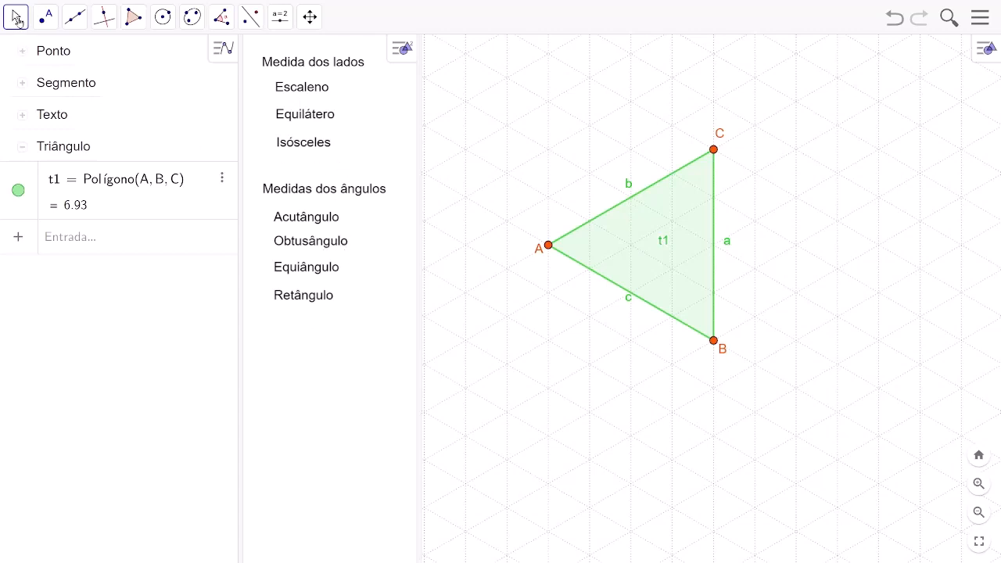
# Step: Select the seven classification texts, Escaleno through Retângulo, and set their foreground colour to light yellow #FFFF99 in the object properties
pyautogui.click(321, 93)
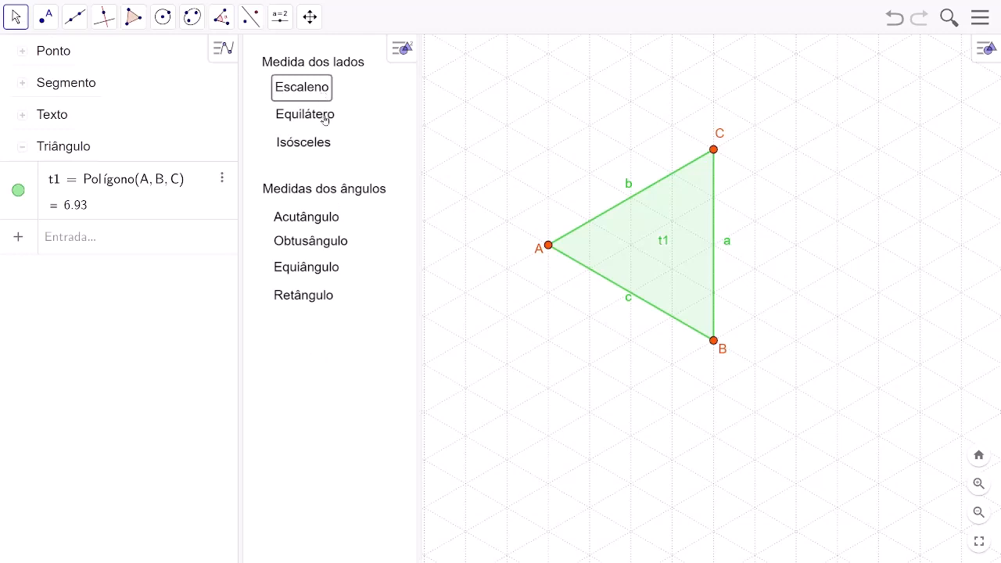
pyautogui.keyDown('ctrl'); pyautogui.click(325, 119); pyautogui.keyUp('ctrl')
pyautogui.keyDown('ctrl'); pyautogui.click(319, 146); pyautogui.keyUp('ctrl')
pyautogui.keyDown('ctrl'); pyautogui.click(321, 218); pyautogui.keyUp('ctrl')
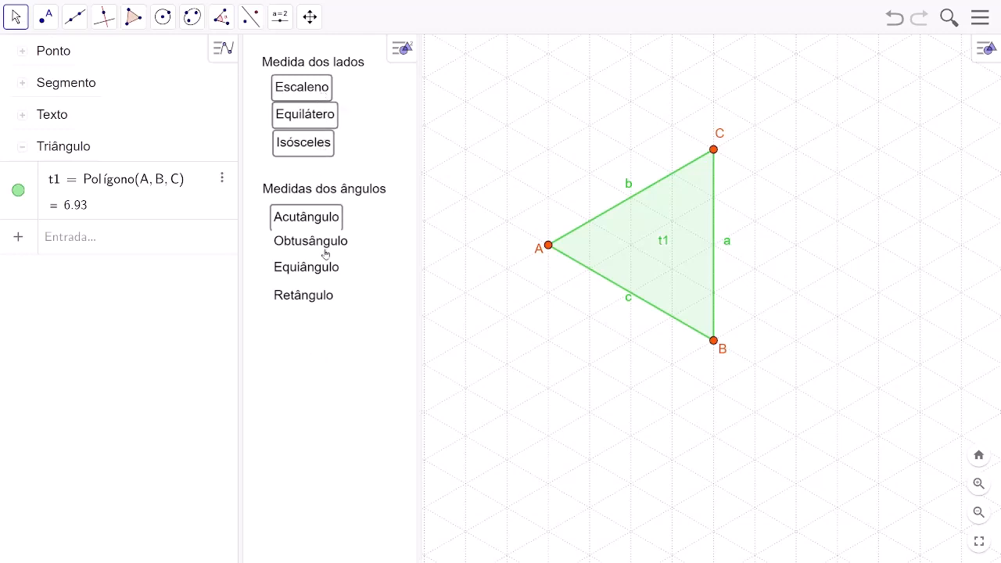
pyautogui.keyDown('ctrl'); pyautogui.click(326, 247); pyautogui.keyUp('ctrl')
pyautogui.keyDown('ctrl'); pyautogui.click(324, 271); pyautogui.keyUp('ctrl')
pyautogui.keyDown('ctrl'); pyautogui.click(324, 299); pyautogui.keyUp('ctrl')
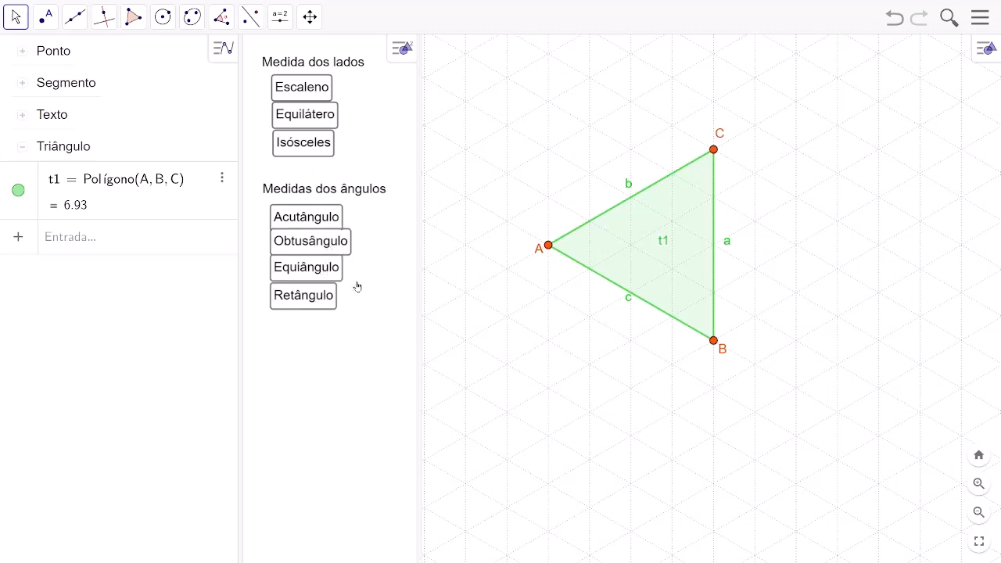
pyautogui.click(985, 50)
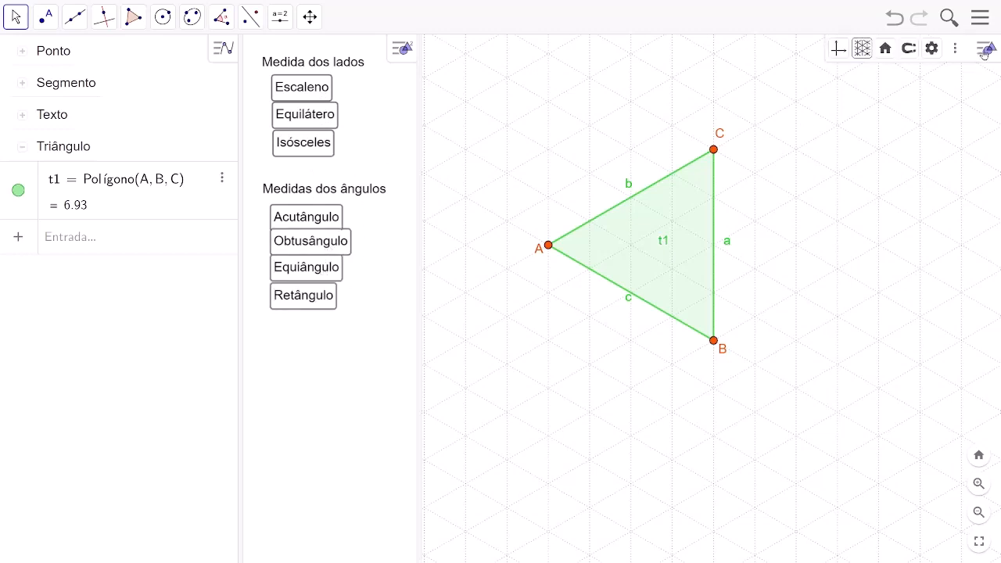
pyautogui.click(934, 53)
pyautogui.click(733, 52)
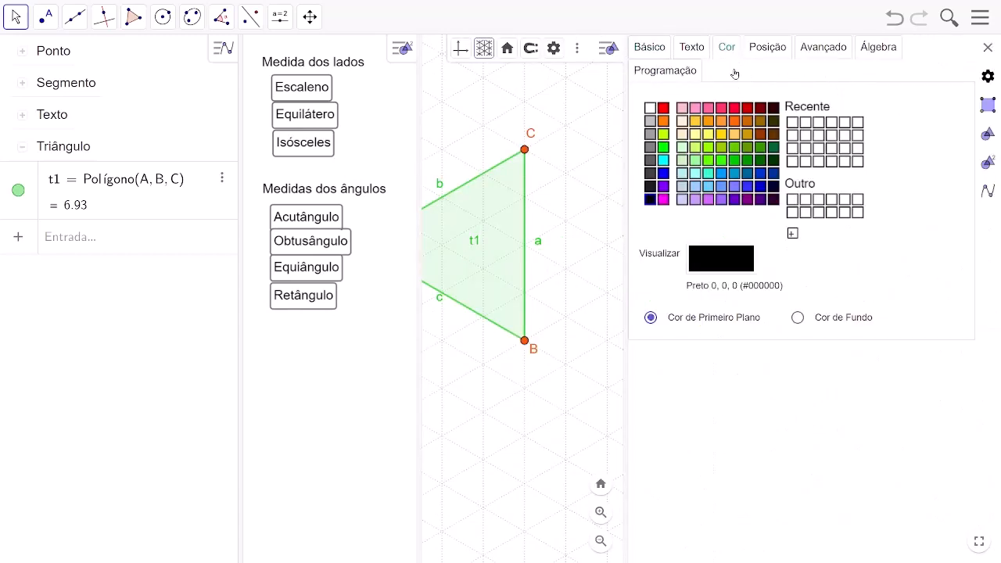
pyautogui.click(697, 134)
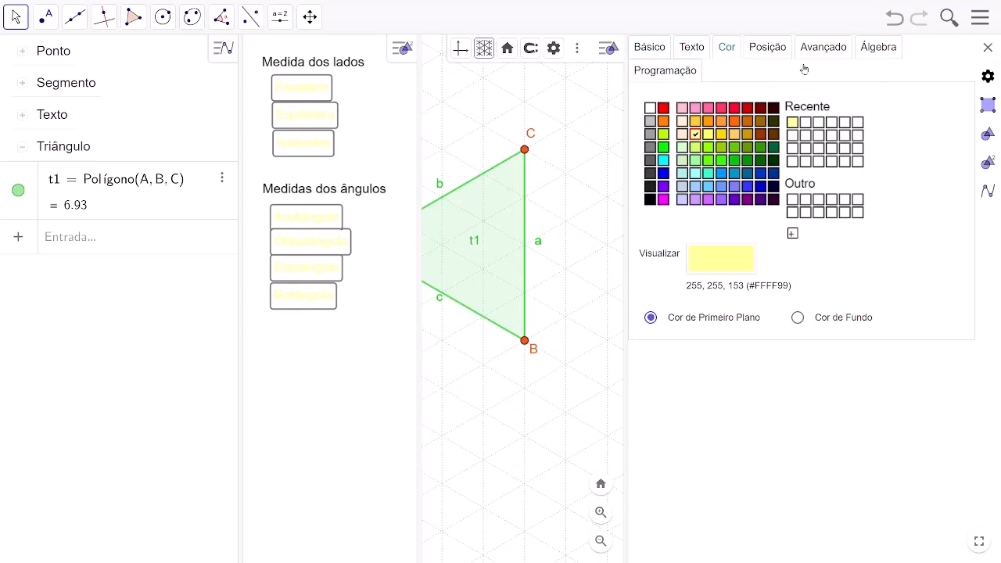
# Step: Set the selected texts' dynamic red, green and blue values to 230 each and close the properties
pyautogui.click(823, 52)
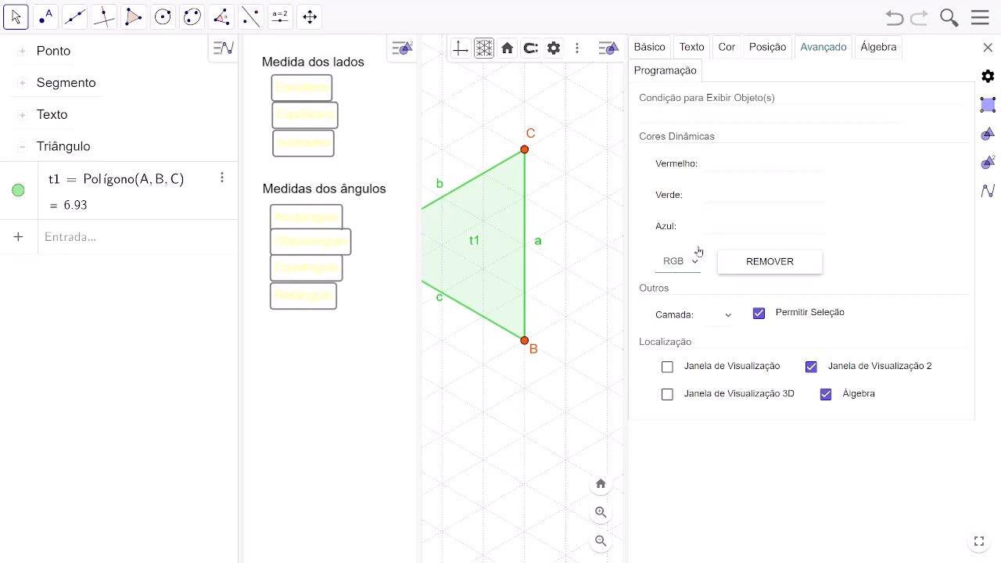
pyautogui.click(735, 165)
pyautogui.click(731, 197)
pyautogui.doubleClick(730, 197)
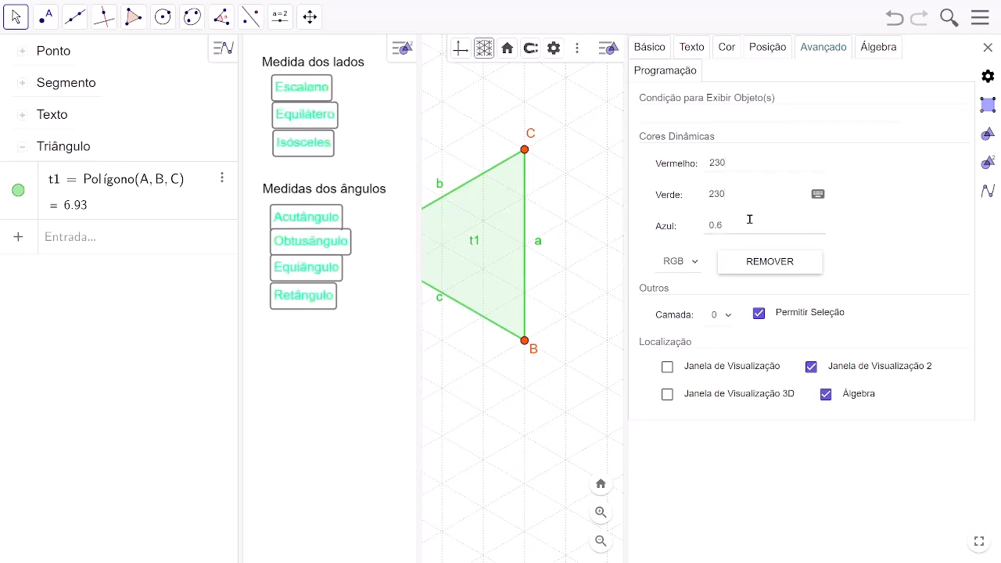
pyautogui.moveTo(744, 226); pyautogui.dragTo(707, 225)
pyautogui.write('230')
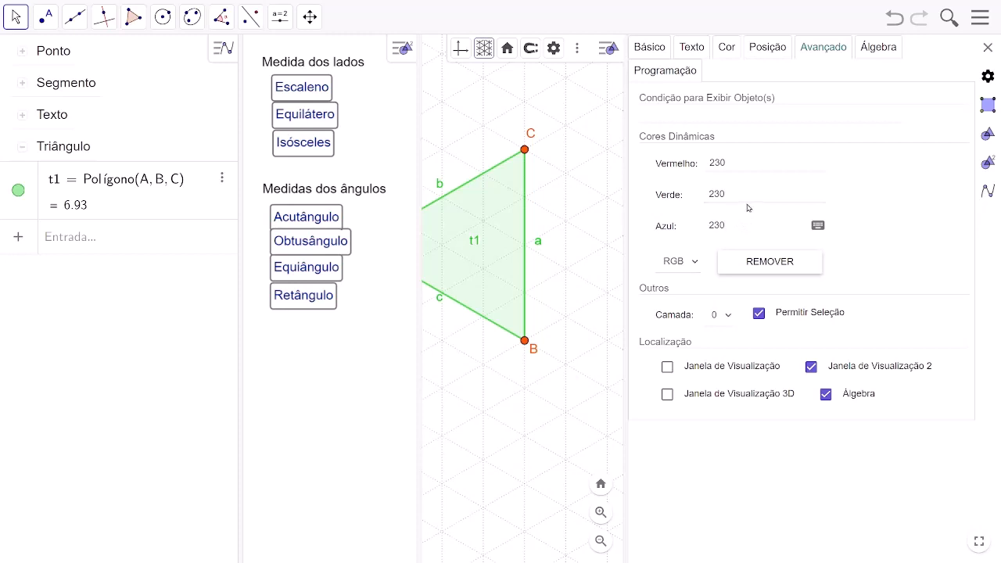
pyautogui.click(751, 193)
pyautogui.moveTo(737, 162); pyautogui.dragTo(707, 163)
pyautogui.click(988, 47)
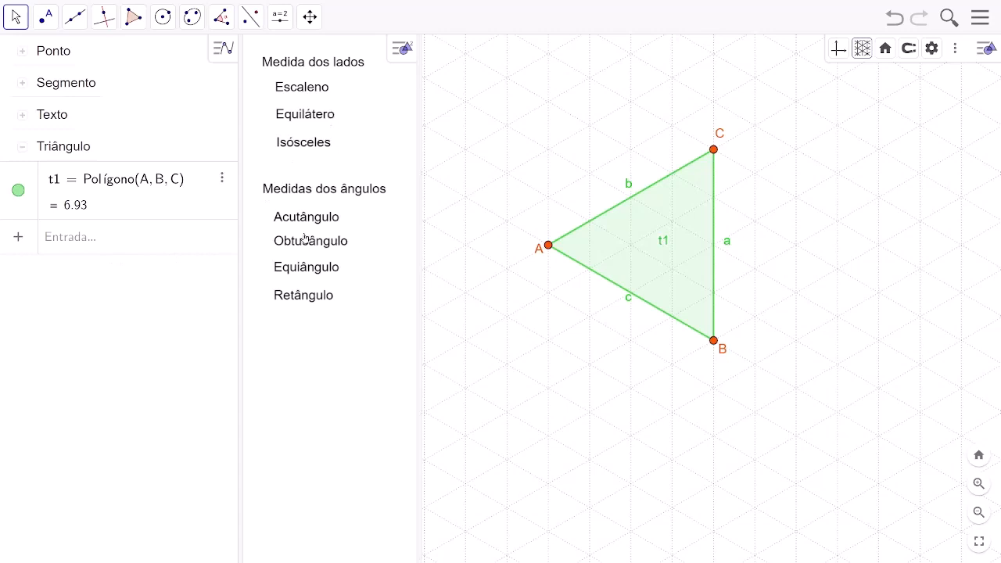
# Step: Create the list An = {ÂngulosInternos(t1)} containing the internal angles of the triangle
pyautogui.click(72, 245)
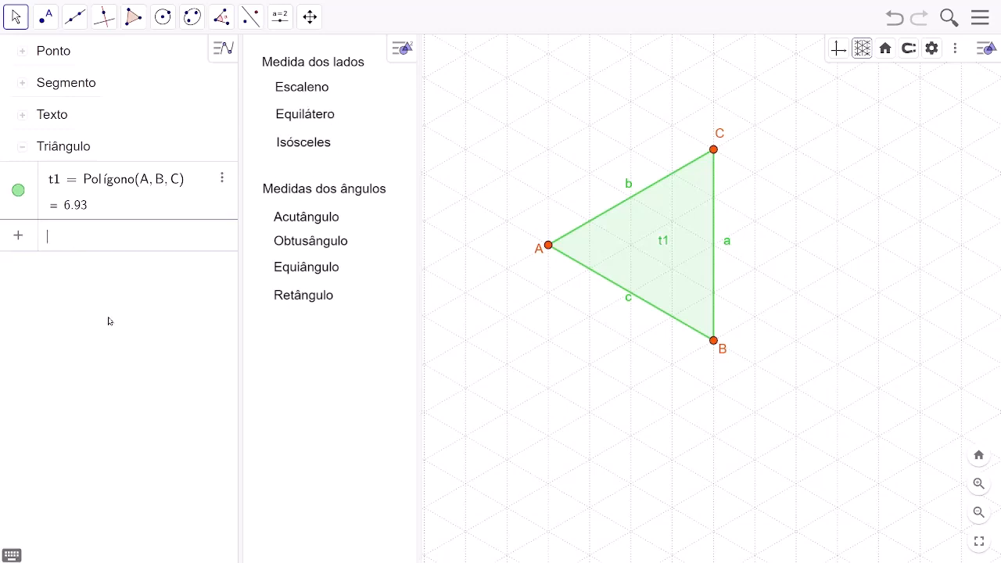
pyautogui.write('An ')
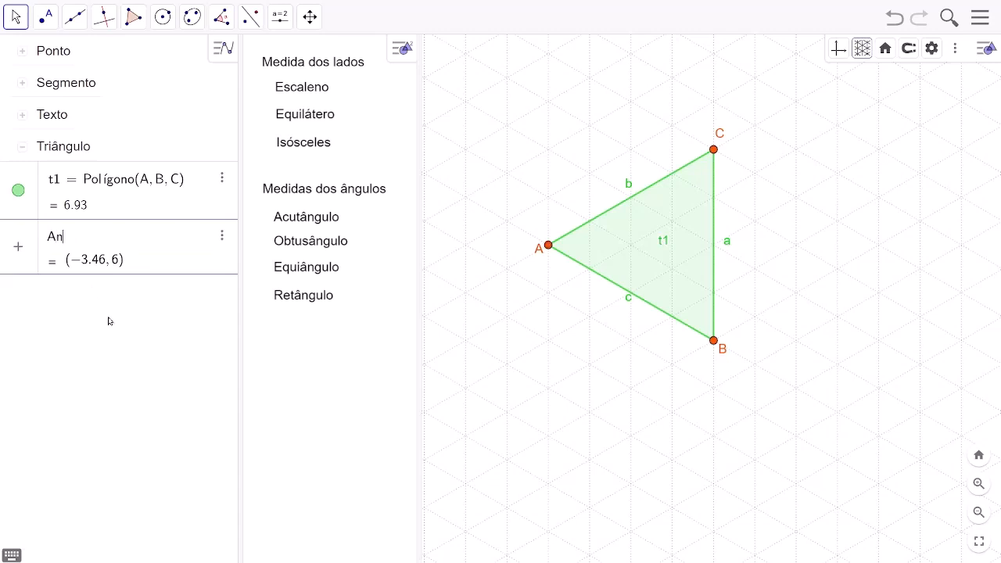
pyautogui.write('=')
pyautogui.write('{')
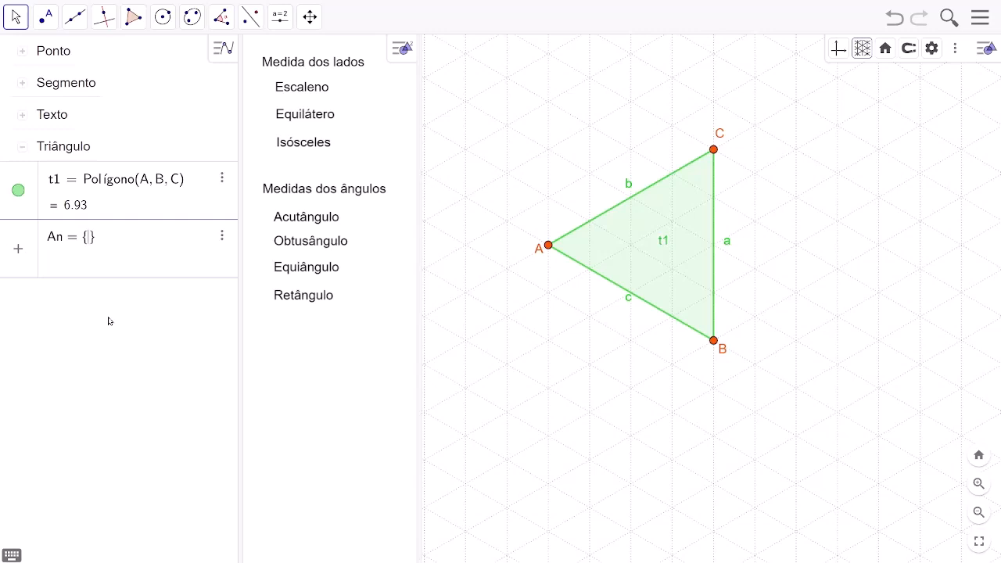
pyautogui.write('A')
pyautogui.press('BackSpace')
pyautogui.write('ângulo')
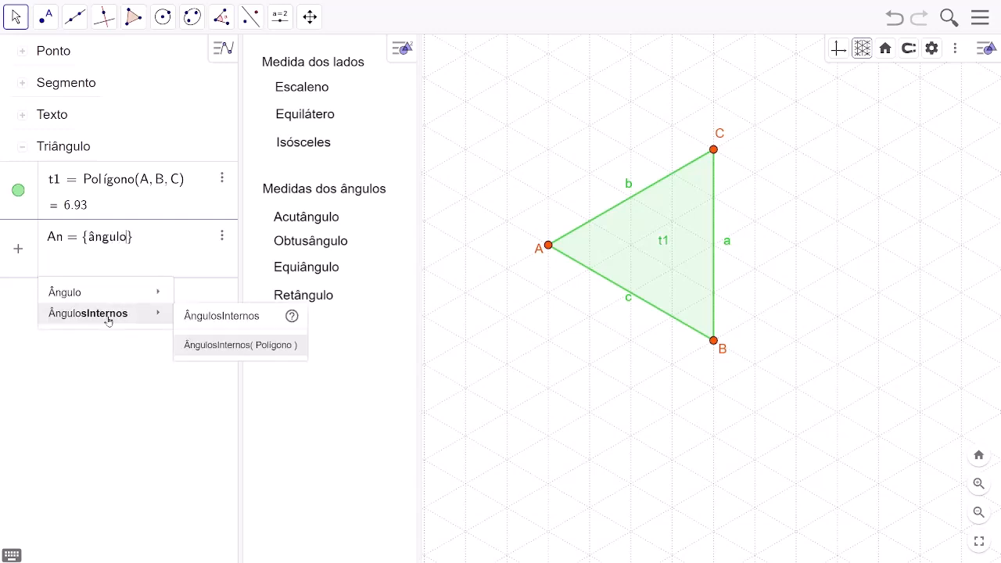
pyautogui.click(273, 349)
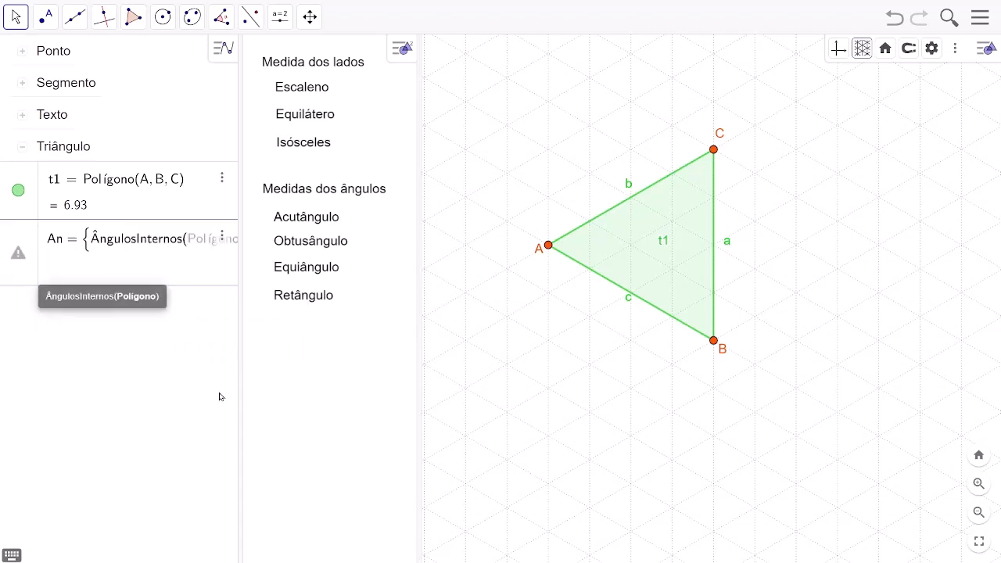
pyautogui.write('t1')
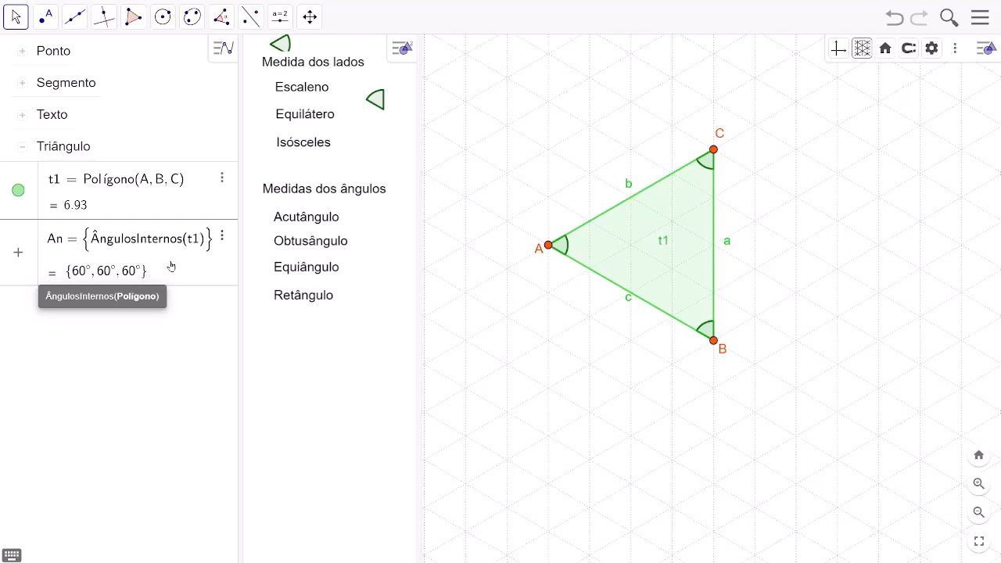
pyautogui.press('Return')
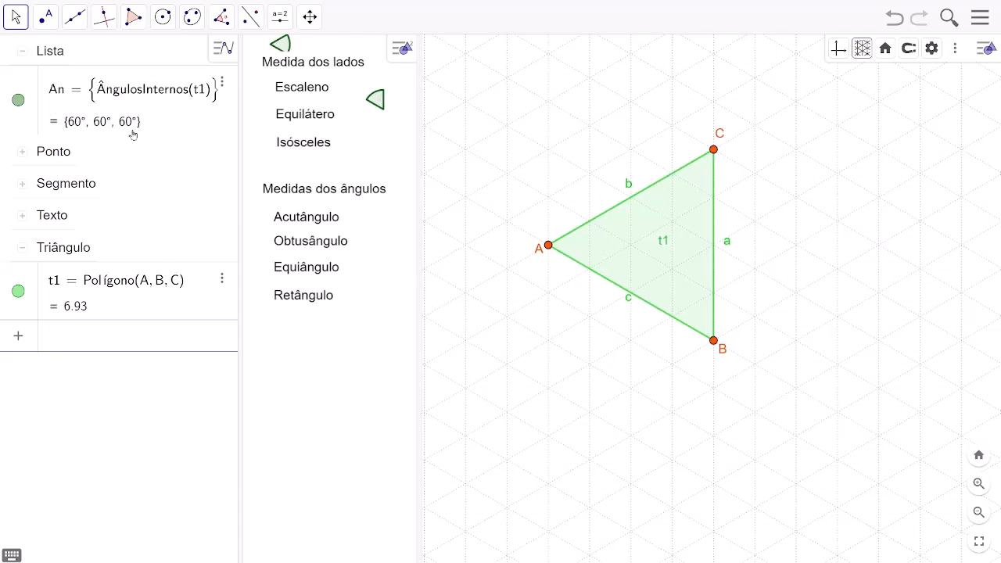
# Step: Hide the angle marks of list An, and test the list by moving vertex C away and back
pyautogui.click(18, 101)
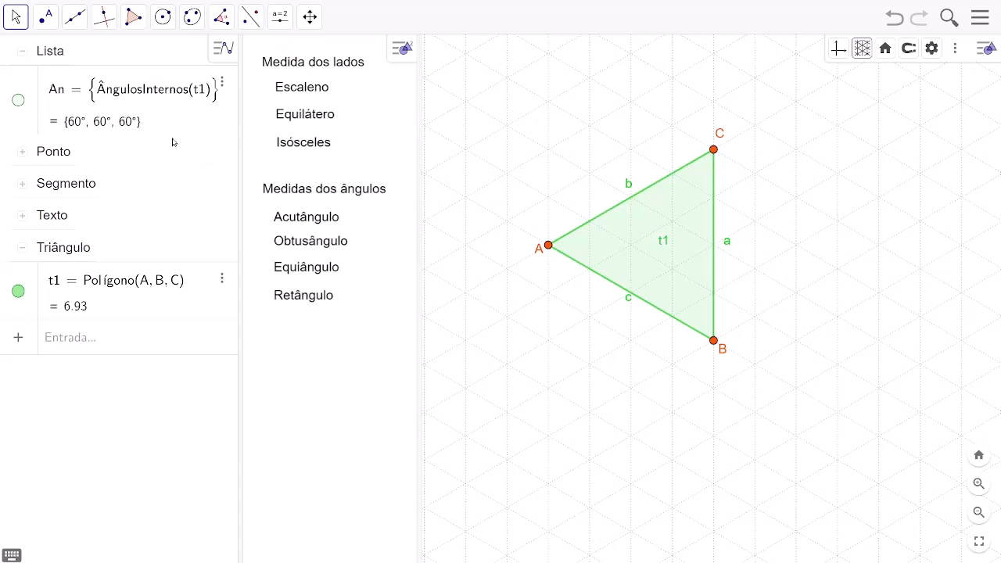
pyautogui.moveTo(713, 149); pyautogui.dragTo(674, 129)
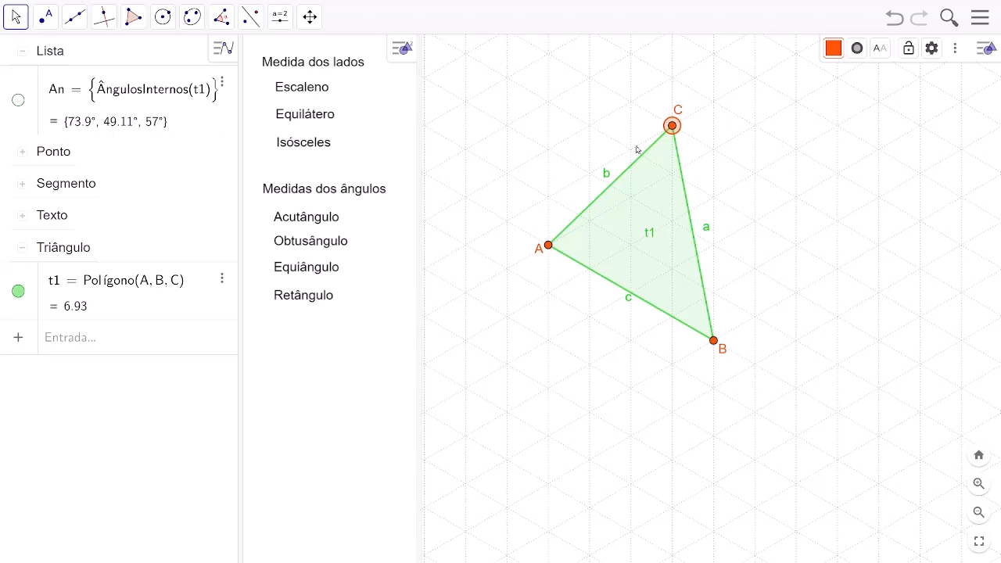
pyautogui.moveTo(671, 131); pyautogui.dragTo(712, 154)
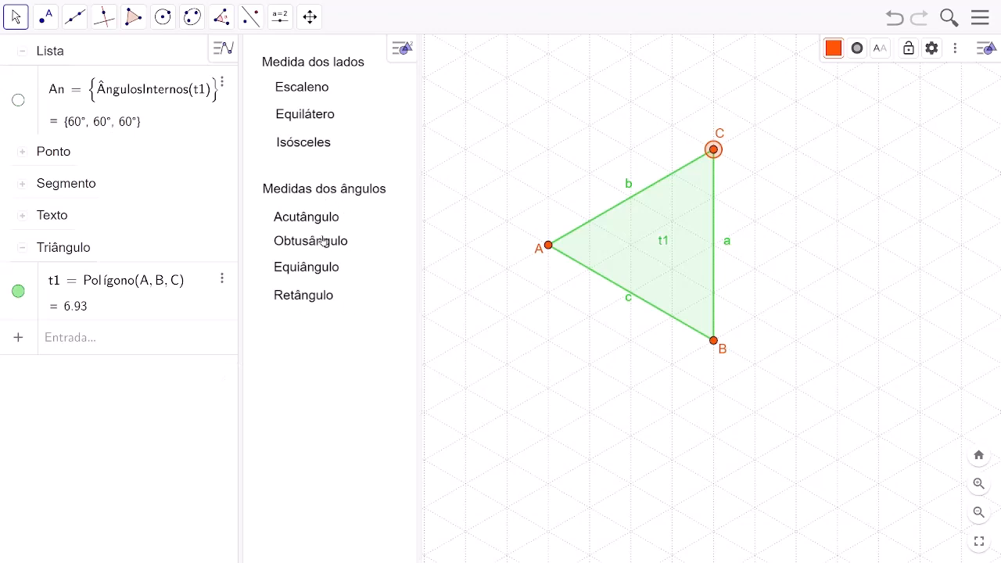
# Step: Widen the Algebra view and resize the two graphics views, keeping the classification texts and the whole triangle visible
pyautogui.click(72, 341)
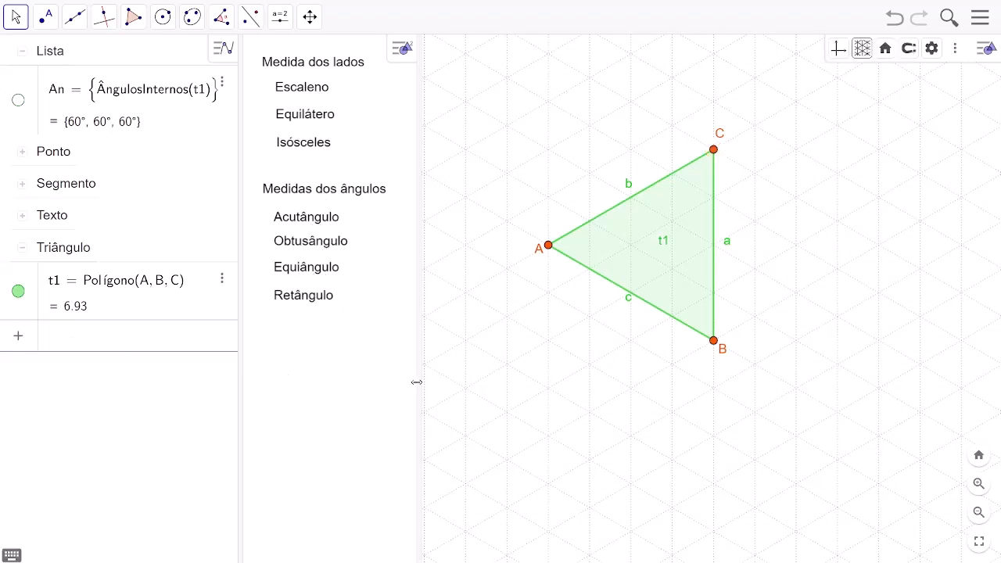
pyautogui.moveTo(416, 381); pyautogui.dragTo(654, 414)
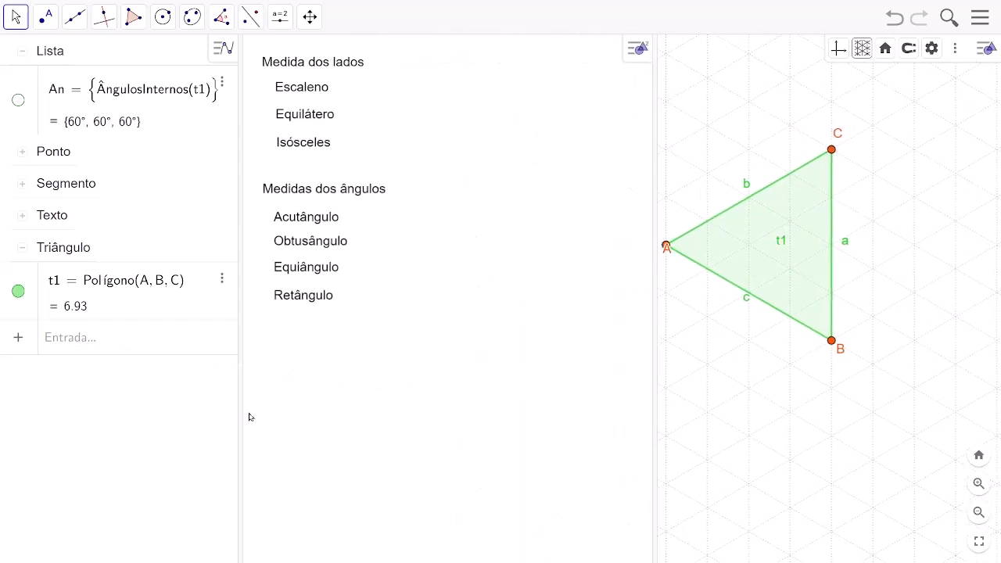
pyautogui.moveTo(240, 412); pyautogui.dragTo(509, 422)
pyautogui.moveTo(922, 405); pyautogui.dragTo(709, 414)
pyautogui.moveTo(799, 428); pyautogui.dragTo(858, 427)
# Step: Enter a new list definition L = {a, b, c} with the triangle's sides
pyautogui.click(108, 348)
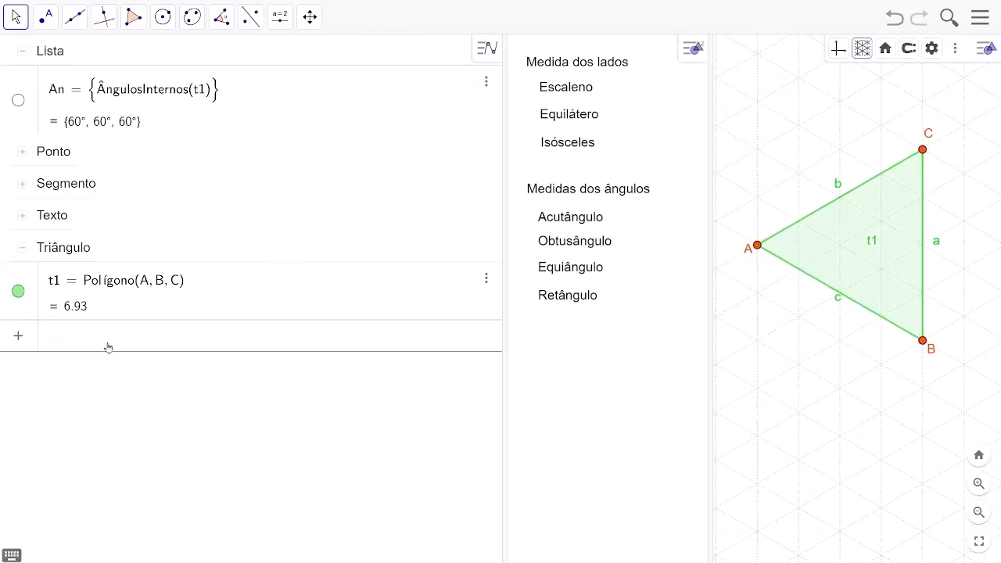
pyautogui.write('L = {a, ')
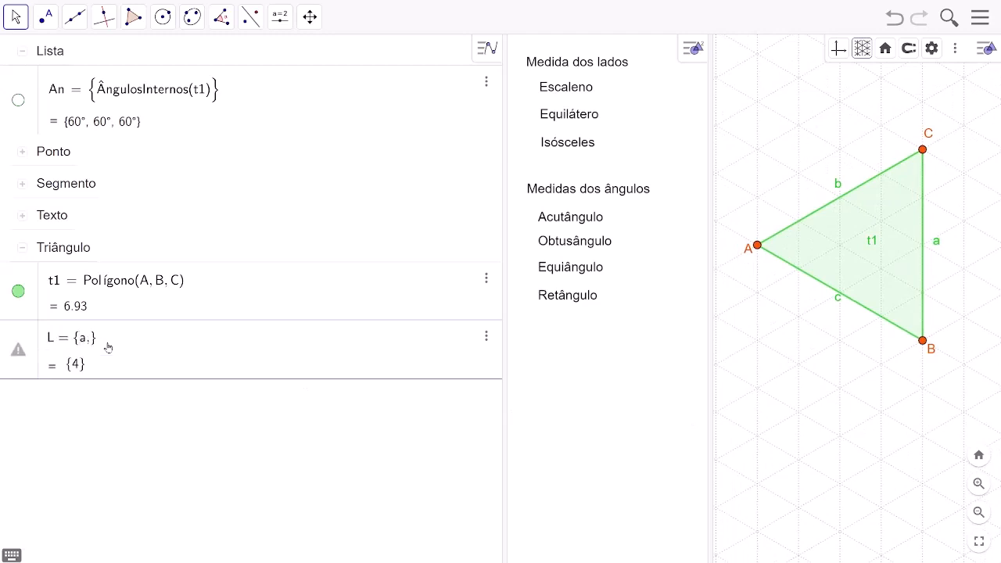
pyautogui.write('b, c')
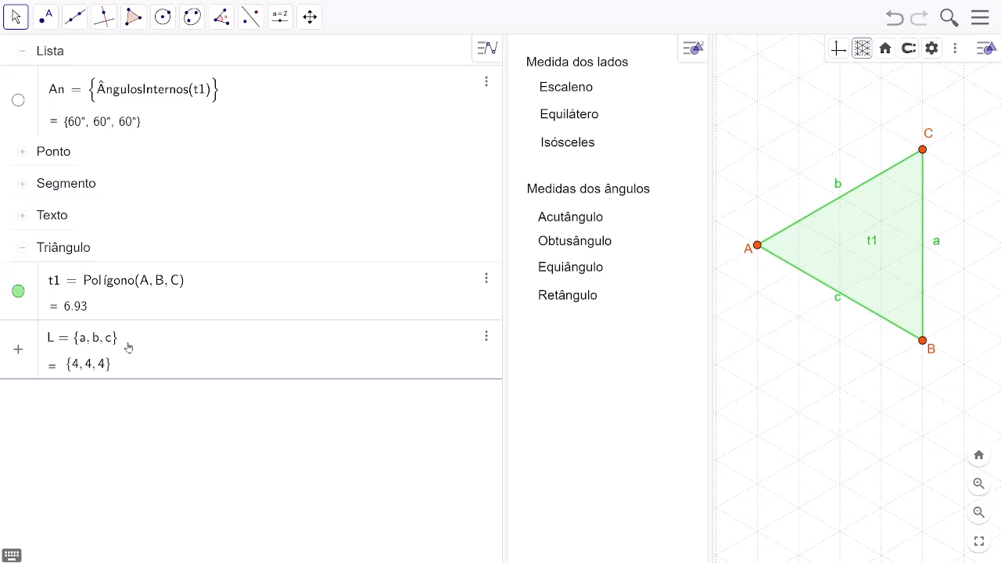
# Step: Replace the definition of L with Empacotar(Comprimento(k), k, {a, b, c}) to list the side lengths
pyautogui.click(81, 348)
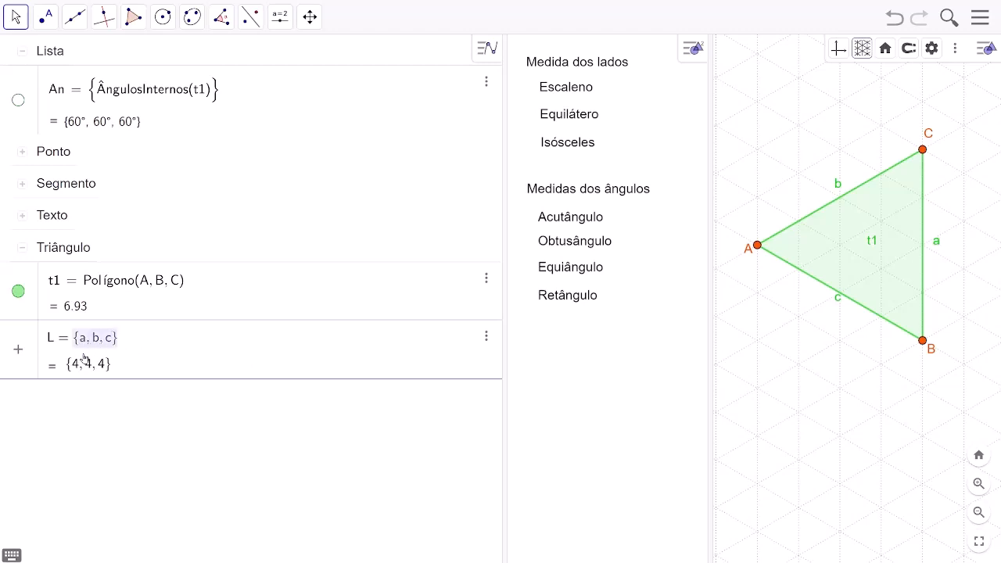
pyautogui.press('BackSpace')
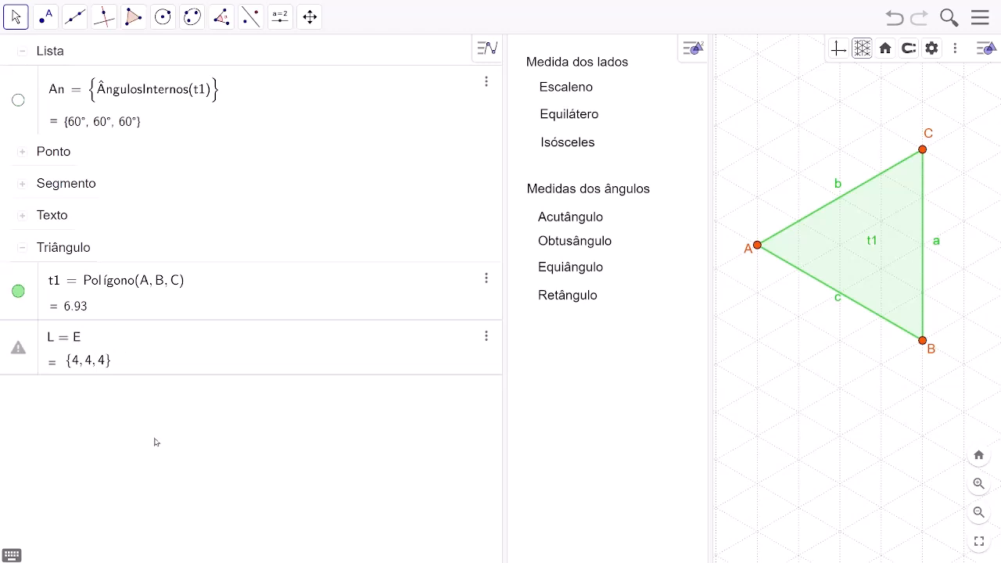
pyautogui.write('Empacotar')
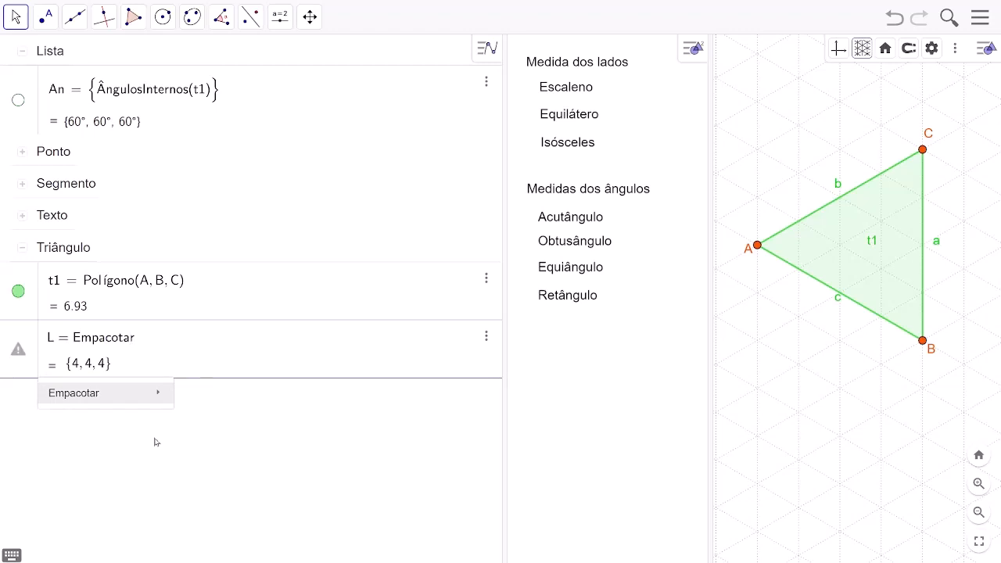
pyautogui.write('(')
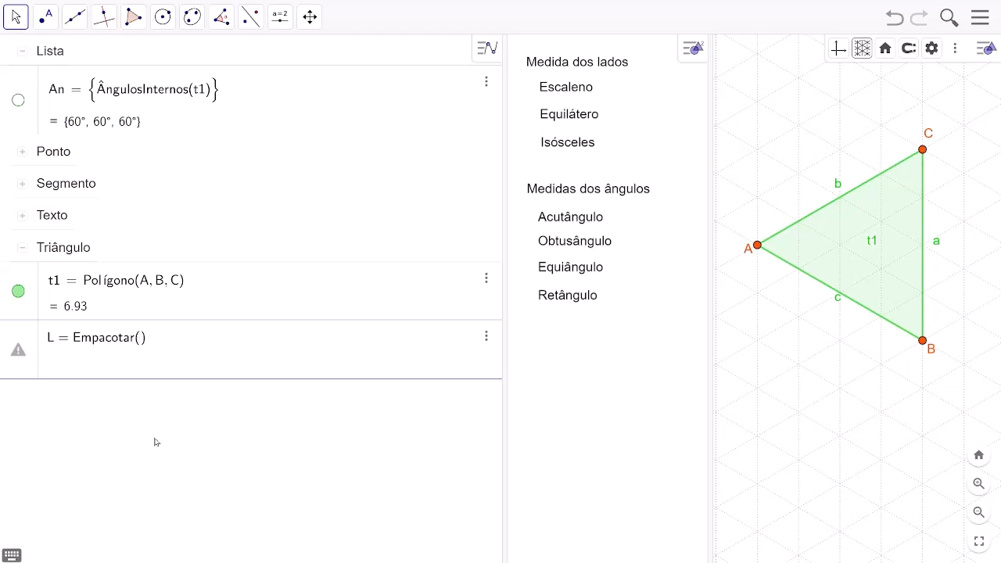
pyautogui.write('Compriment')
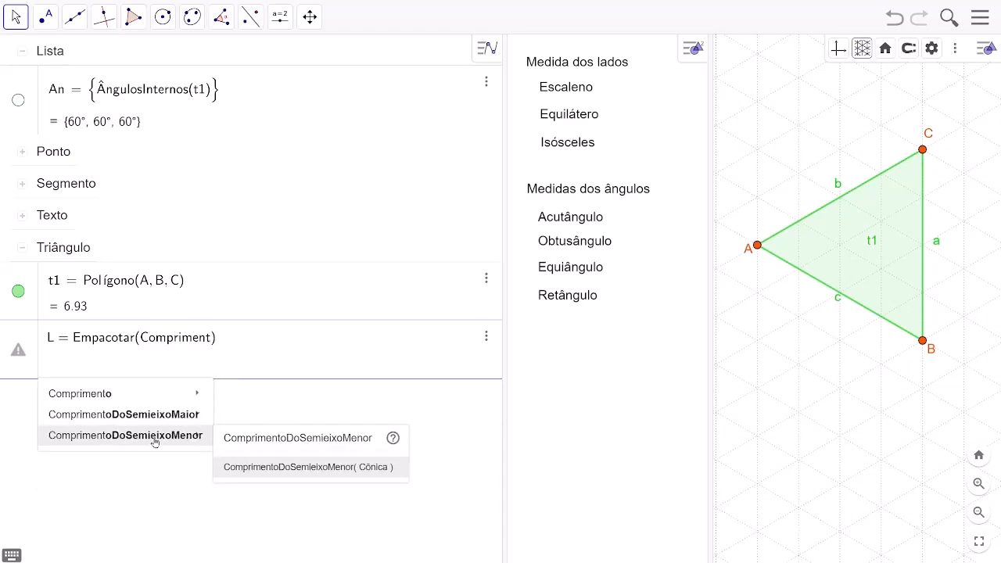
pyautogui.write('o(k')
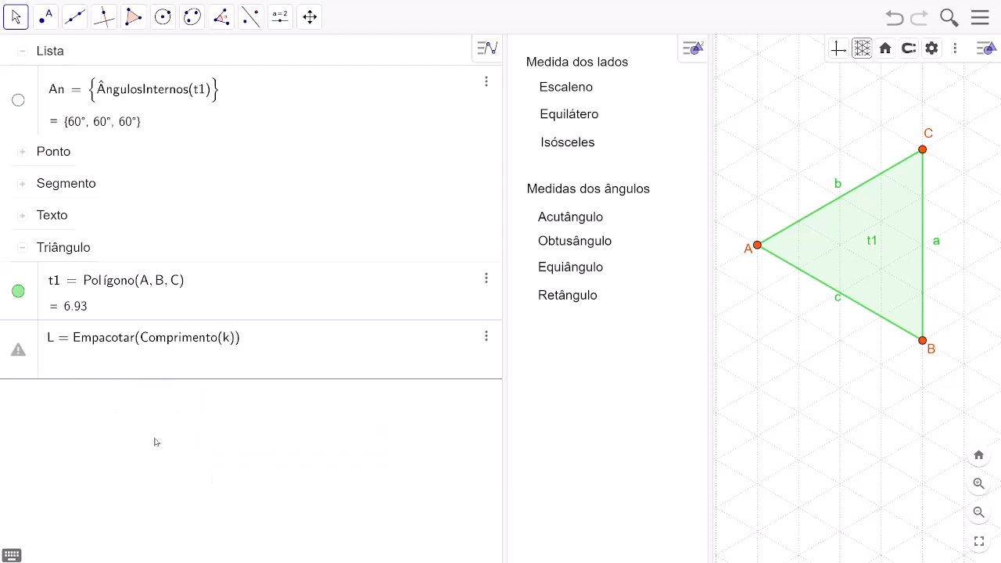
pyautogui.write('), k, {a, b, c}')
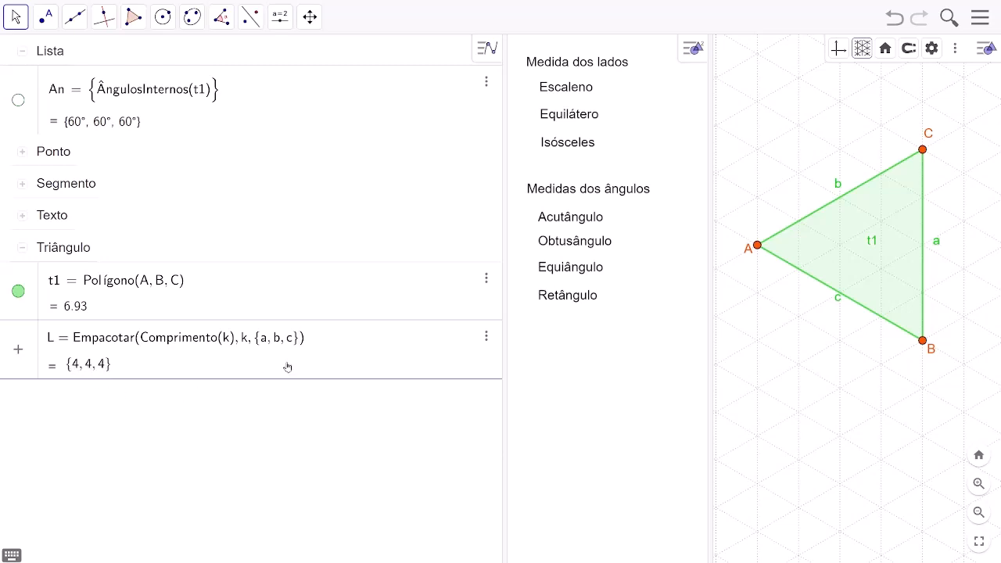
# Step: Redefine list L as ElementosÚnicos(Empacotar(Comprimento(k), k, {a, b, c})) to keep only the distinct side lengths
pyautogui.moveTo(308, 342); pyautogui.dragTo(230, 340)
pyautogui.hotkey('ctrl', 'c')
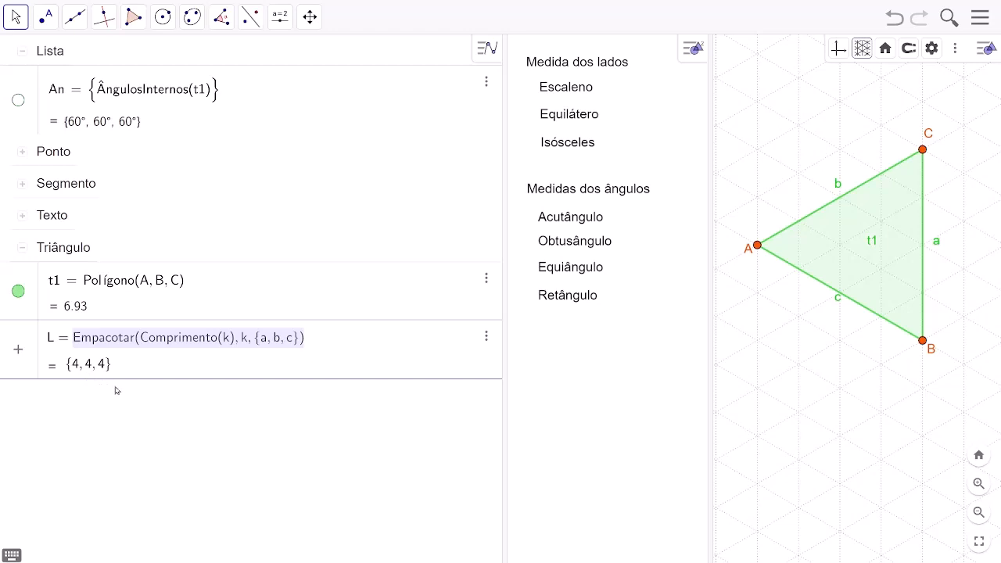
pyautogui.press('BackSpace')
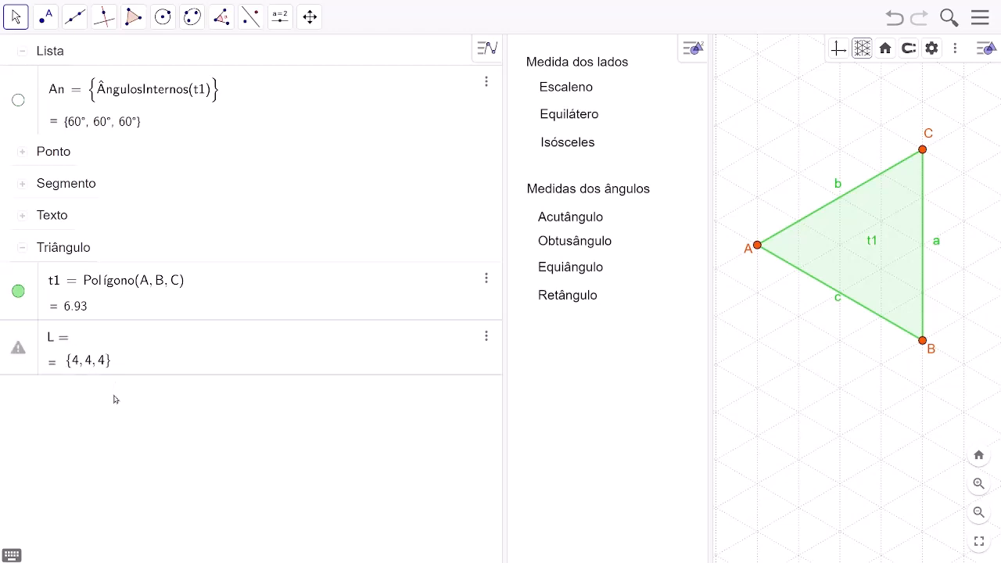
pyautogui.write('Ele')
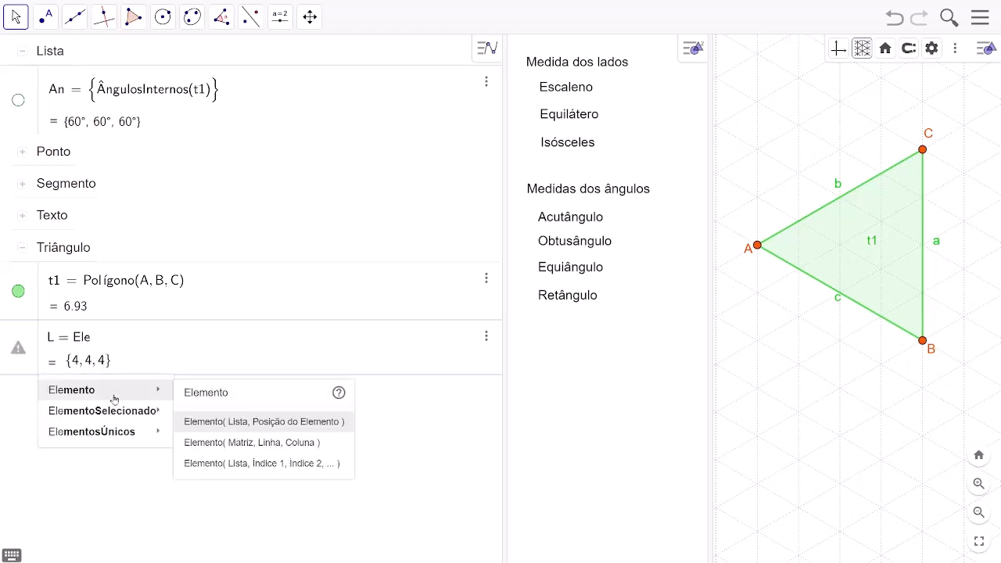
pyautogui.moveTo(134, 434)
pyautogui.click(219, 464)
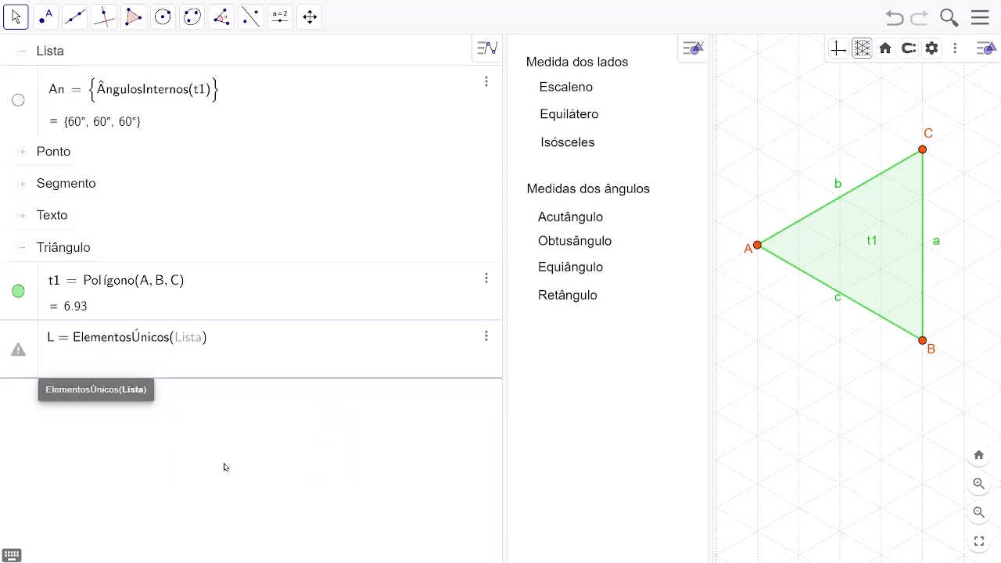
pyautogui.hotkey('ctrl', 'v')
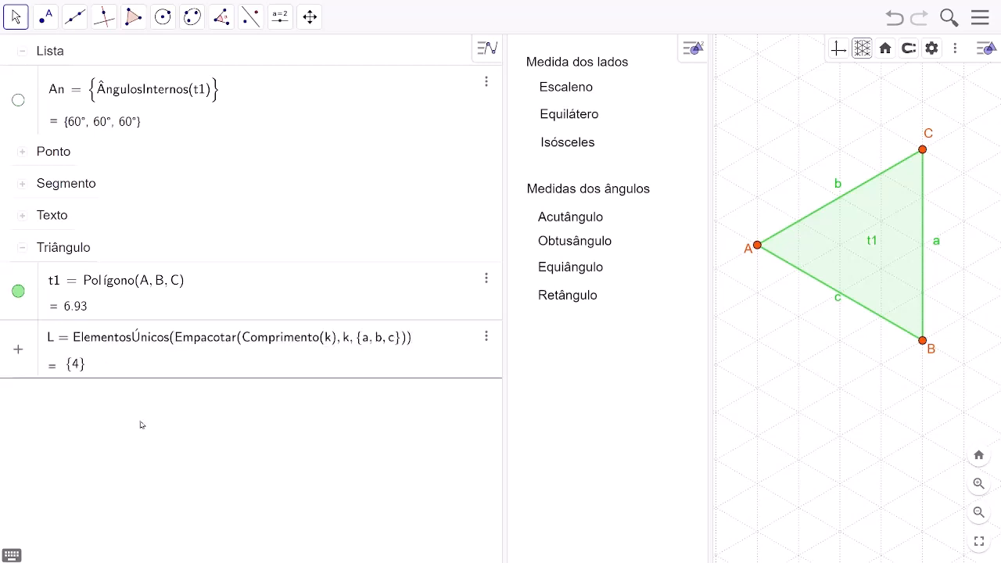
pyautogui.press('Return')
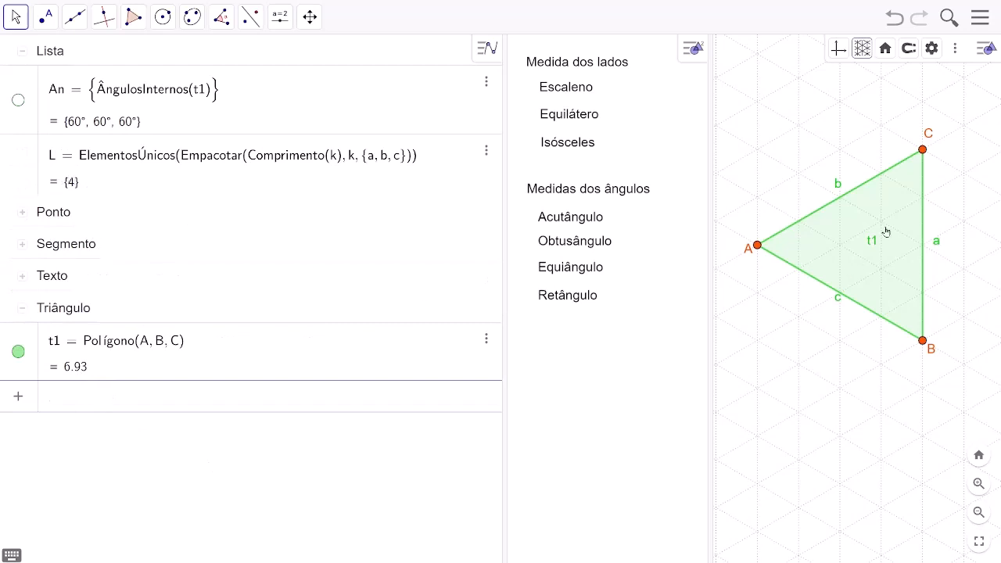
# Step: Test list L by moving vertex C to form isosceles and scalene triangles, and return it to the equilateral position
pyautogui.click(924, 151)
pyautogui.moveTo(924, 153); pyautogui.dragTo(884, 225)
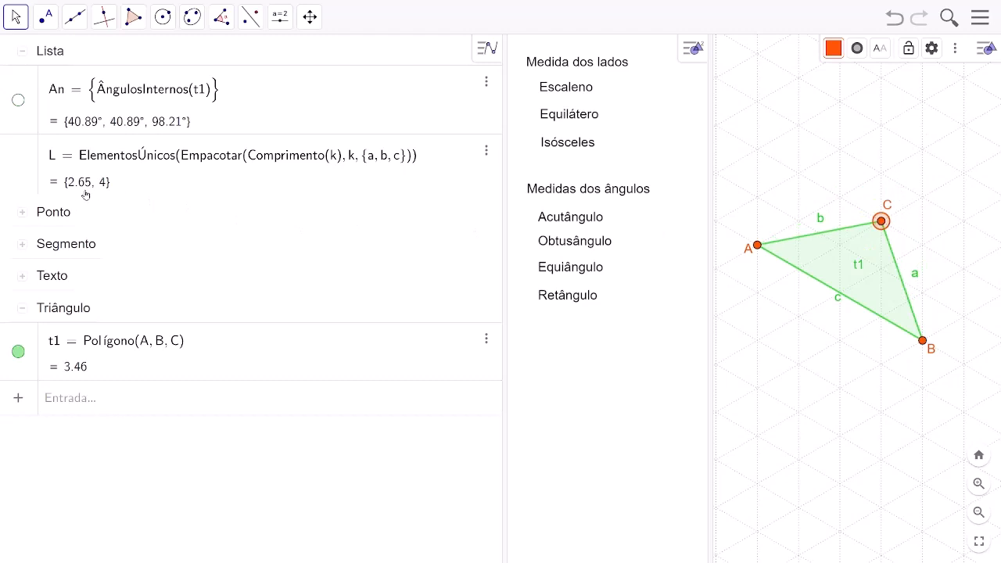
pyautogui.moveTo(882, 222); pyautogui.dragTo(799, 127)
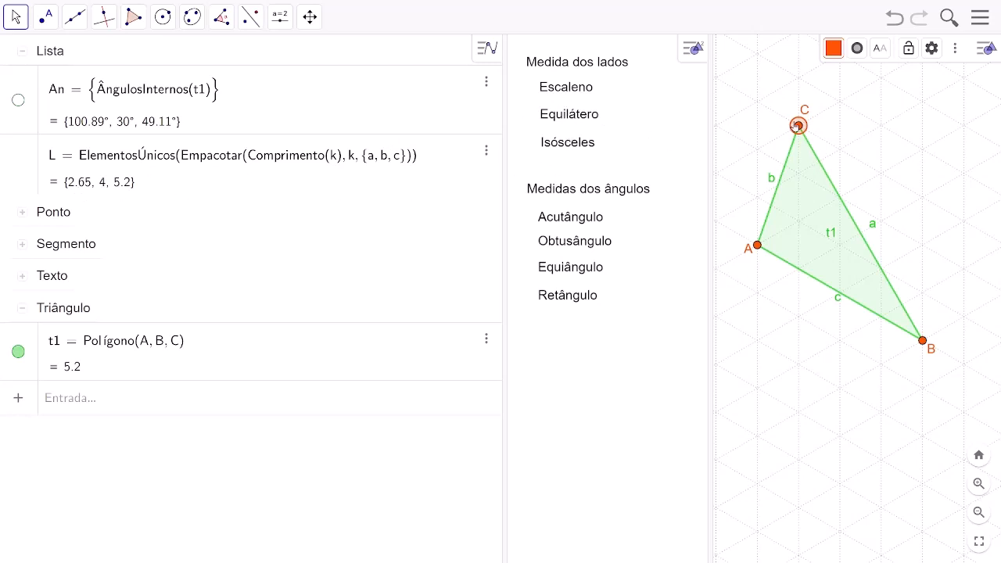
pyautogui.moveTo(798, 125); pyautogui.dragTo(921, 156)
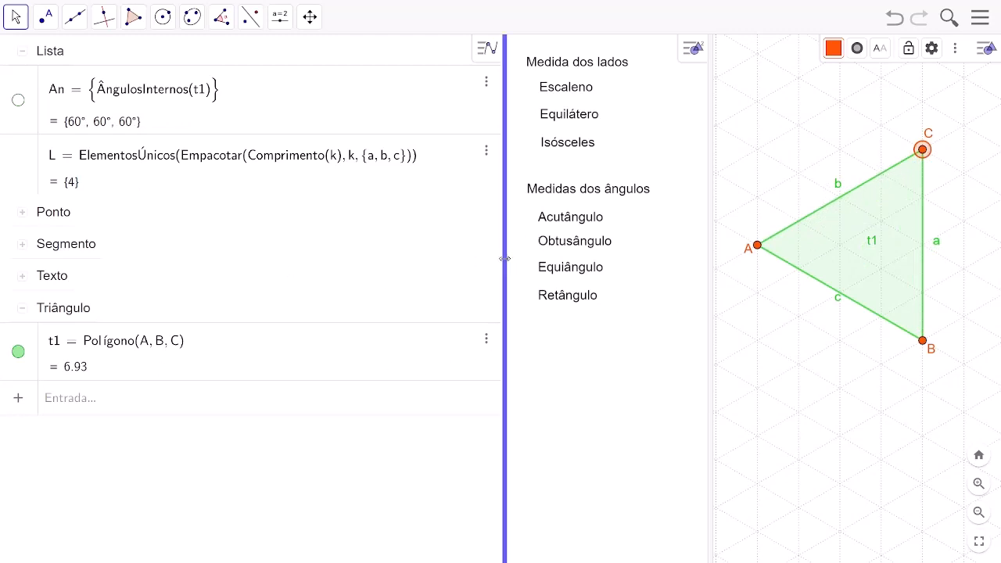
# Step: Narrow the Algebra view and the text graphics view, giving the triangle's graphics view more room
pyautogui.moveTo(504, 258); pyautogui.dragTo(229, 286)
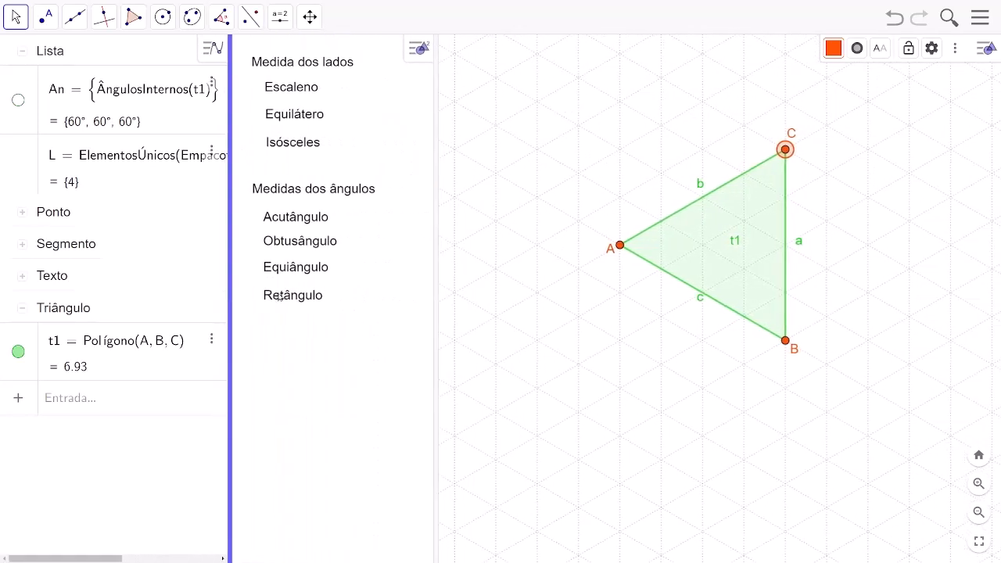
pyautogui.moveTo(431, 284); pyautogui.dragTo(424, 285)
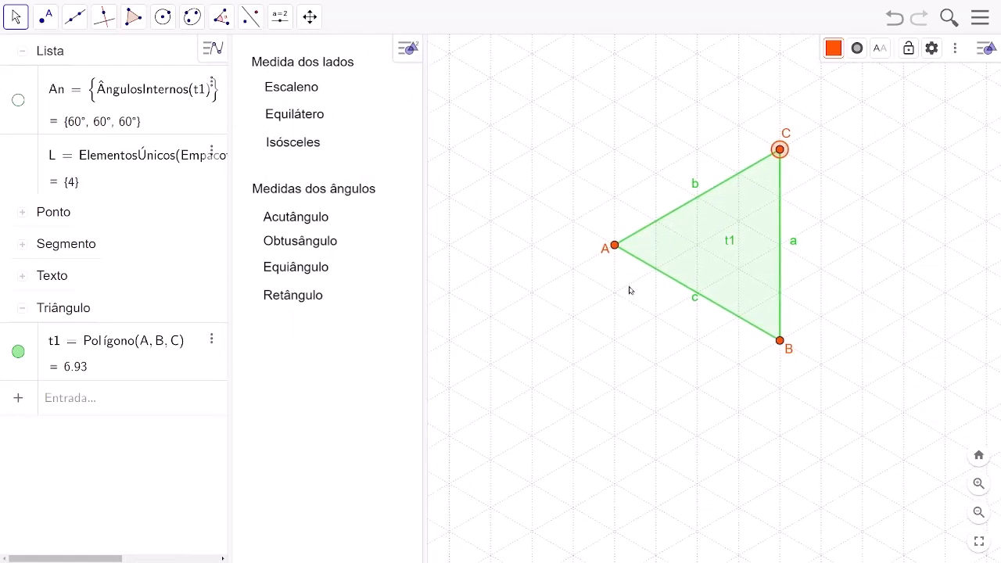
pyautogui.moveTo(856, 273); pyautogui.dragTo(744, 287)
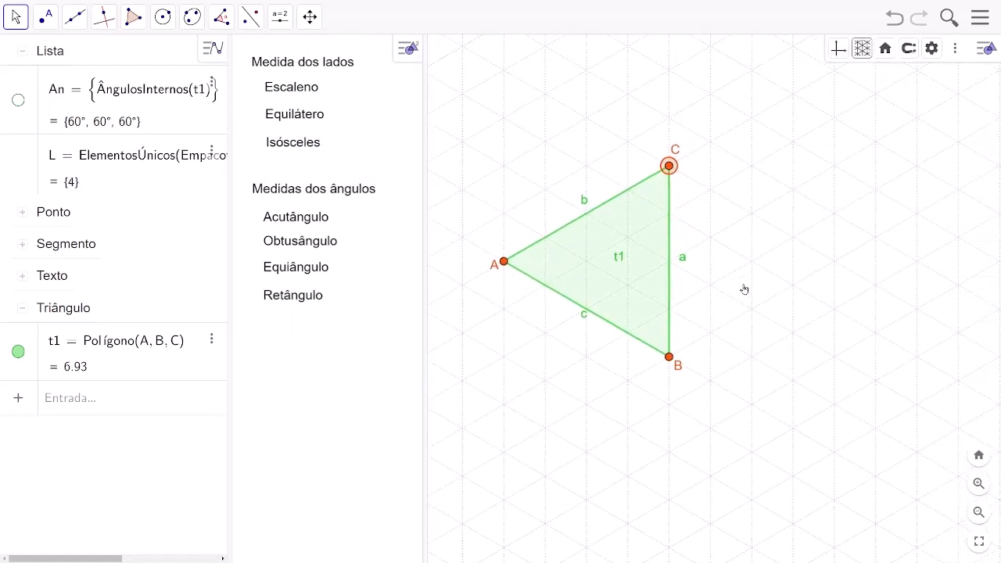
# Step: Show the spreadsheet view and widen column A for formulas, keeping the whole triangle in view
pyautogui.click(987, 18)
pyautogui.click(775, 148)
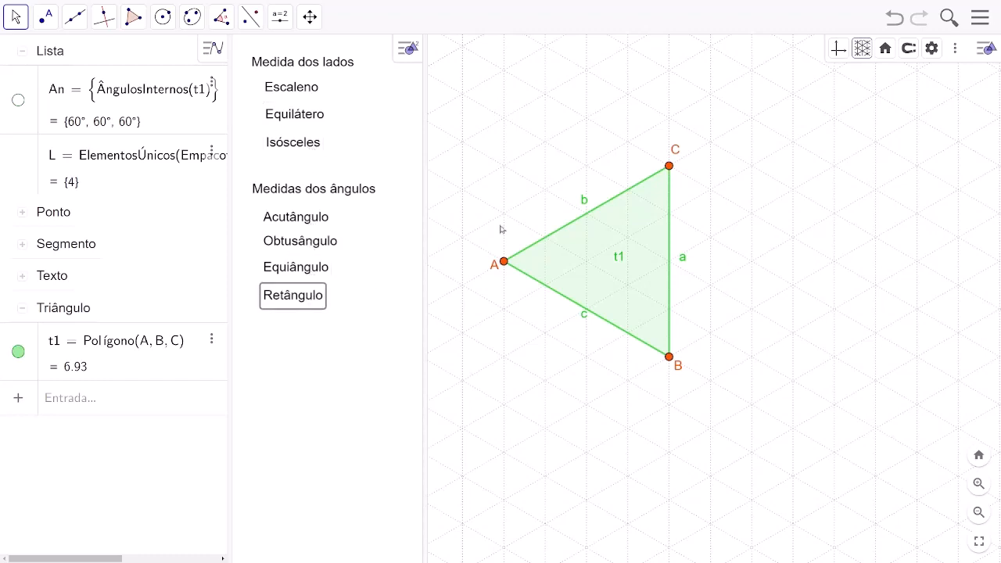
pyautogui.click(983, 21)
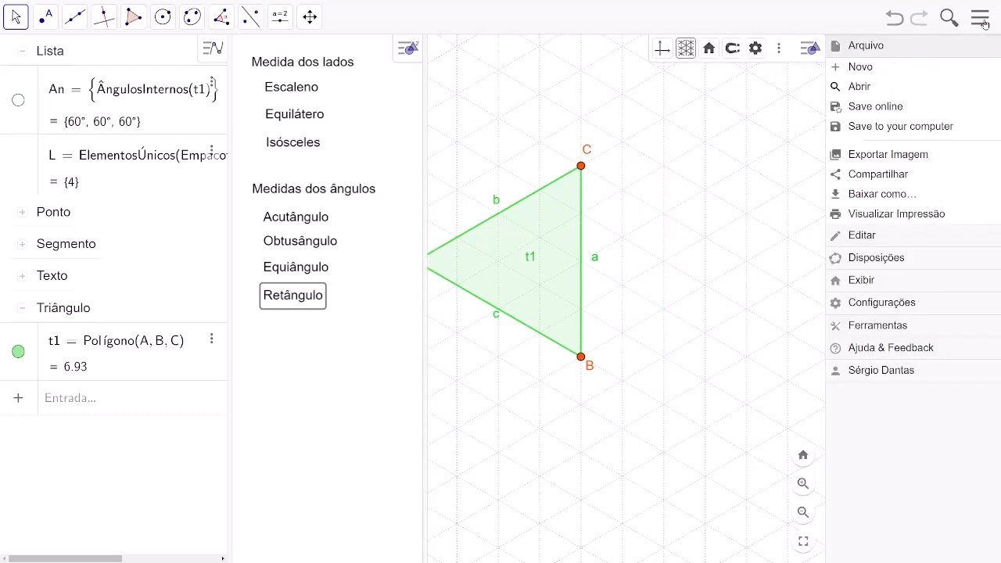
pyautogui.click(864, 283)
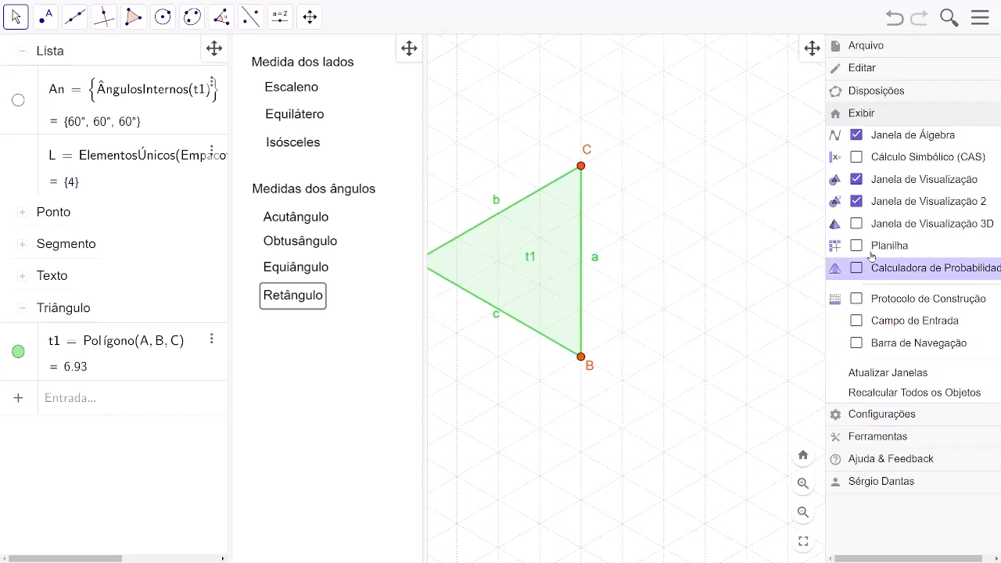
pyautogui.click(857, 246)
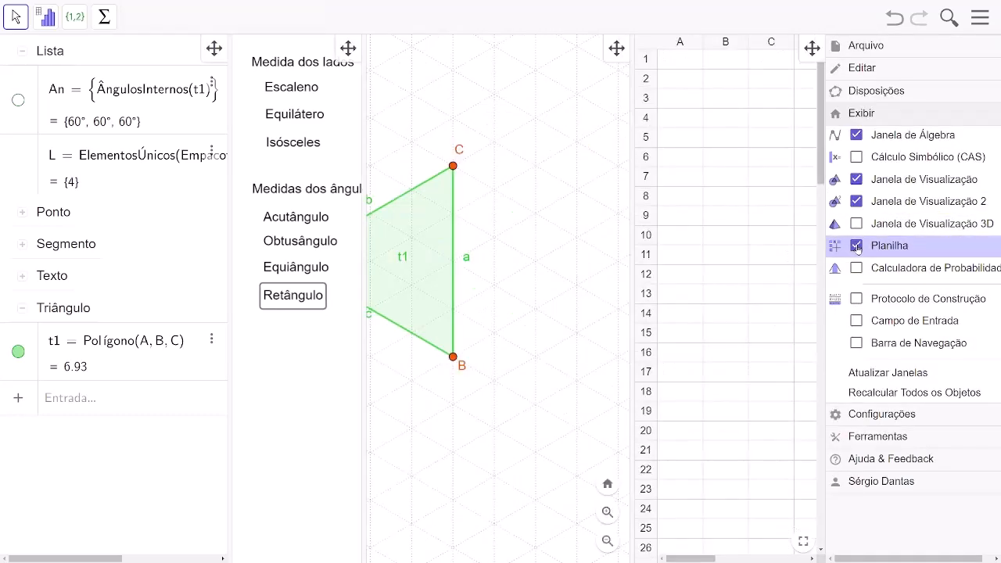
pyautogui.click(980, 17)
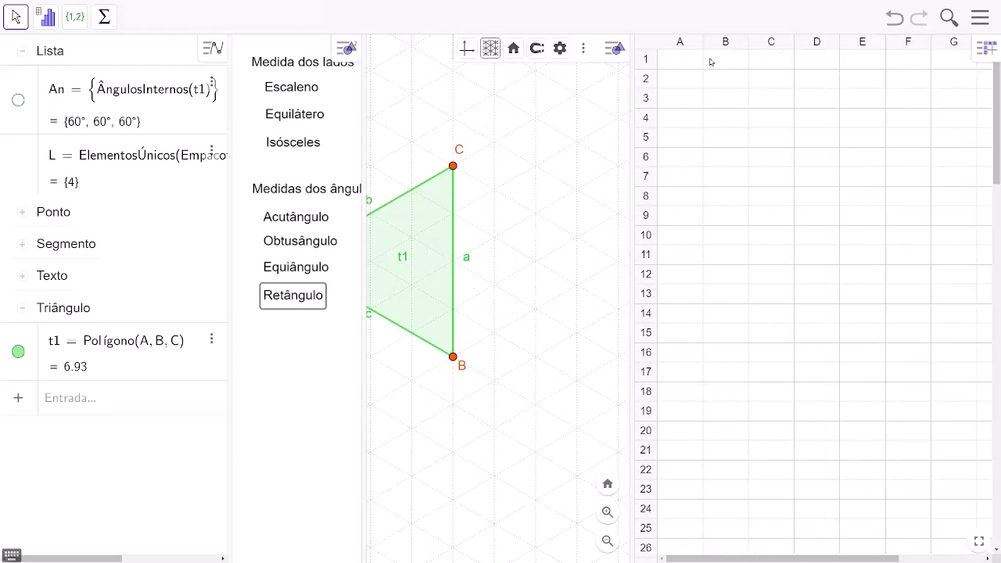
pyautogui.moveTo(704, 42); pyautogui.dragTo(886, 58)
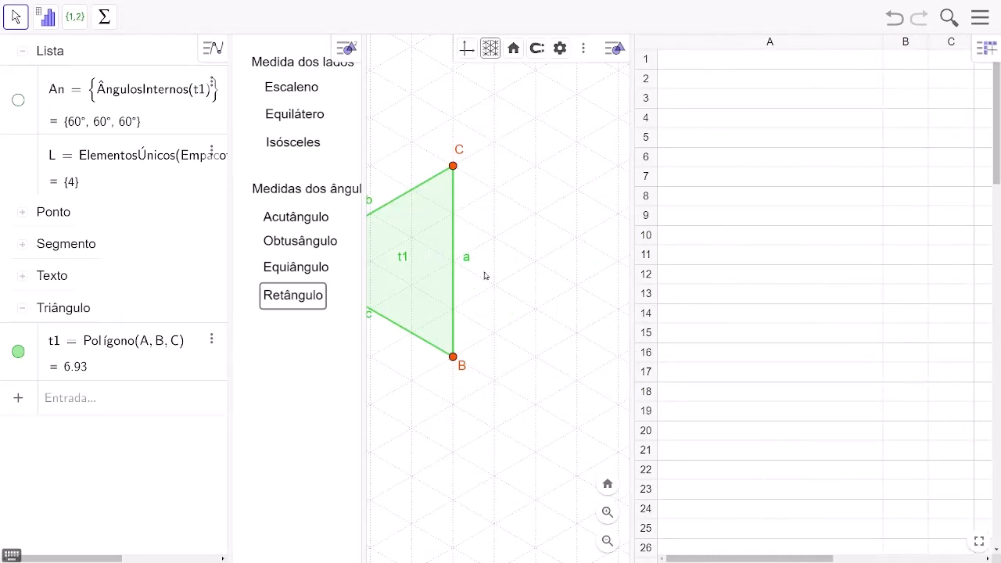
pyautogui.moveTo(485, 275); pyautogui.dragTo(590, 279)
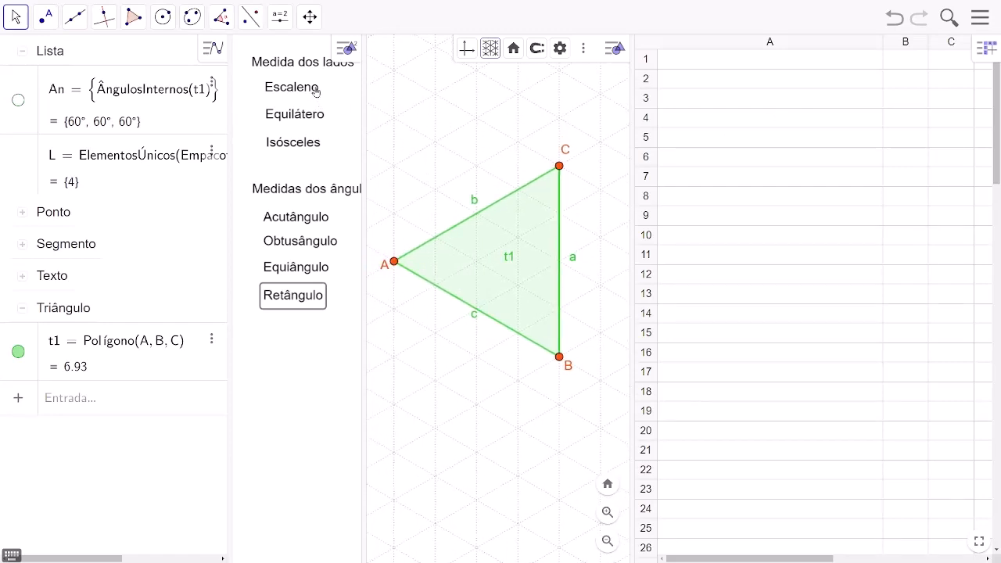
# Step: Move vertex C to make the triangle scalene, and enter =Se(Comprimento(L)==3,255,230) in cell A1
pyautogui.moveTo(559, 166); pyautogui.dragTo(476, 119)
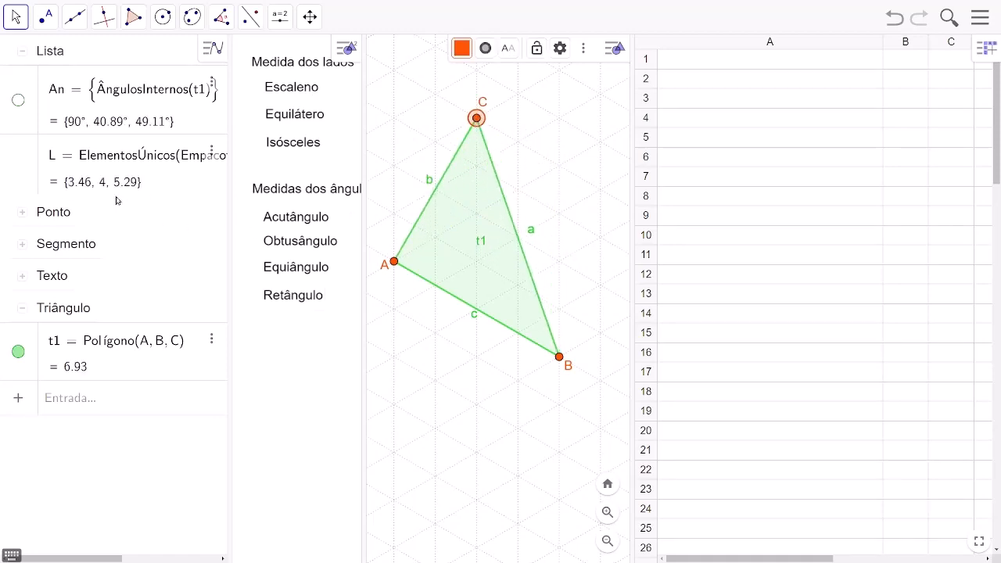
pyautogui.click(692, 65)
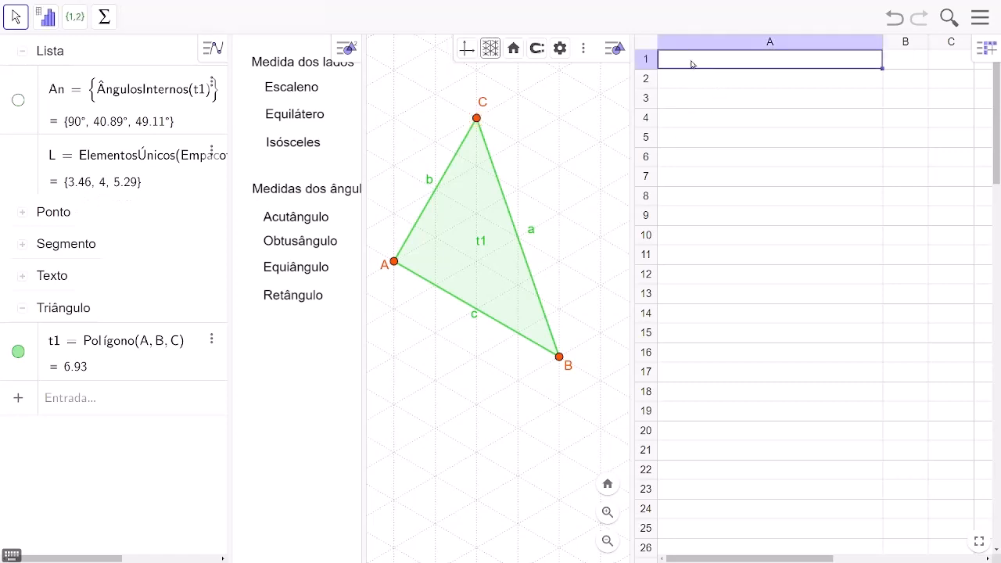
pyautogui.write('=')
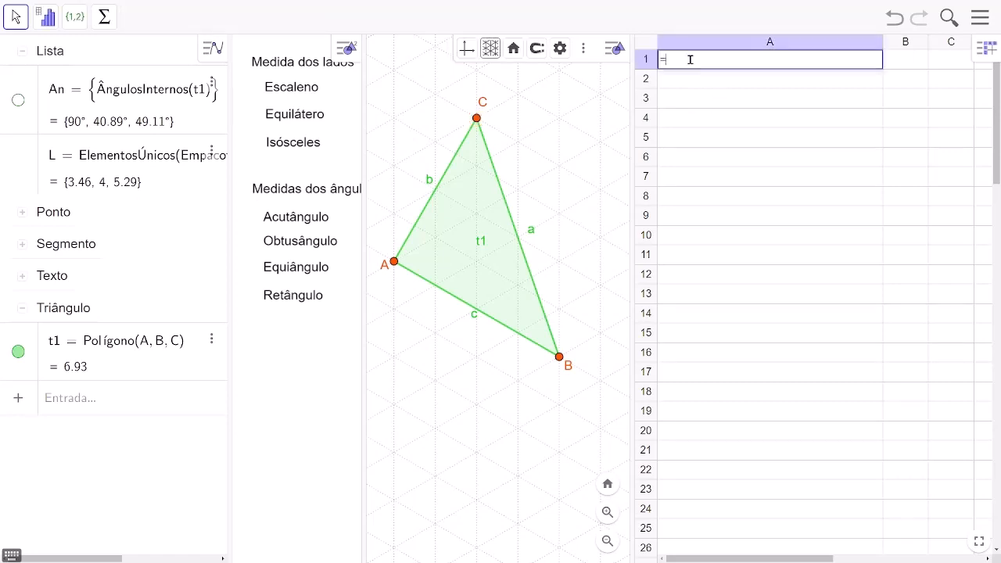
pyautogui.write('Se(Comprimento(L')
pyautogui.write('==3,255,230)')
pyautogui.press('Return')
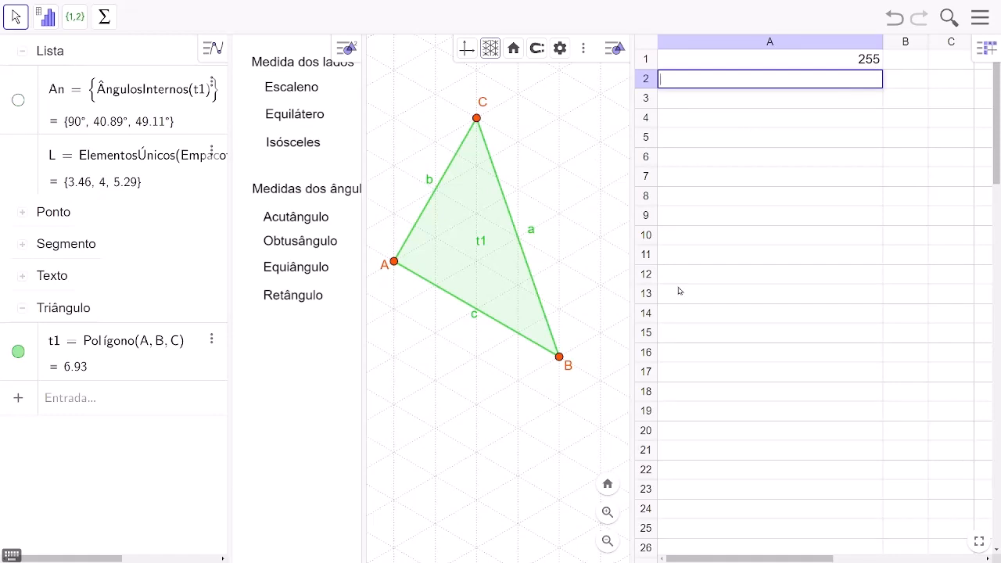
# Step: Enter the equilateral condition =Se(Comprimento(L)==1,255,230) in cell A2
pyautogui.write('=Se(Comprimento(L)')
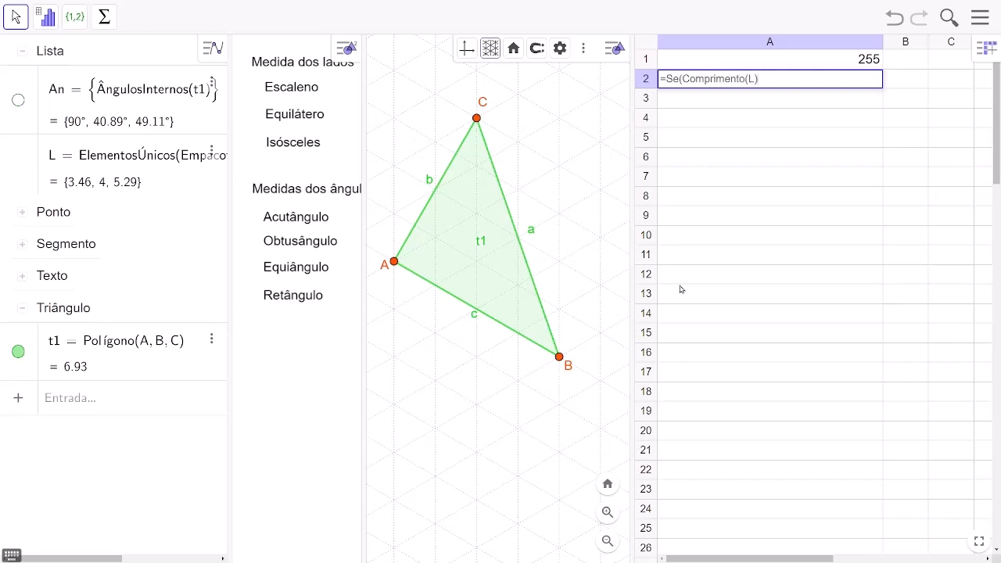
pyautogui.write('==1,255,230')
pyautogui.press('Return')
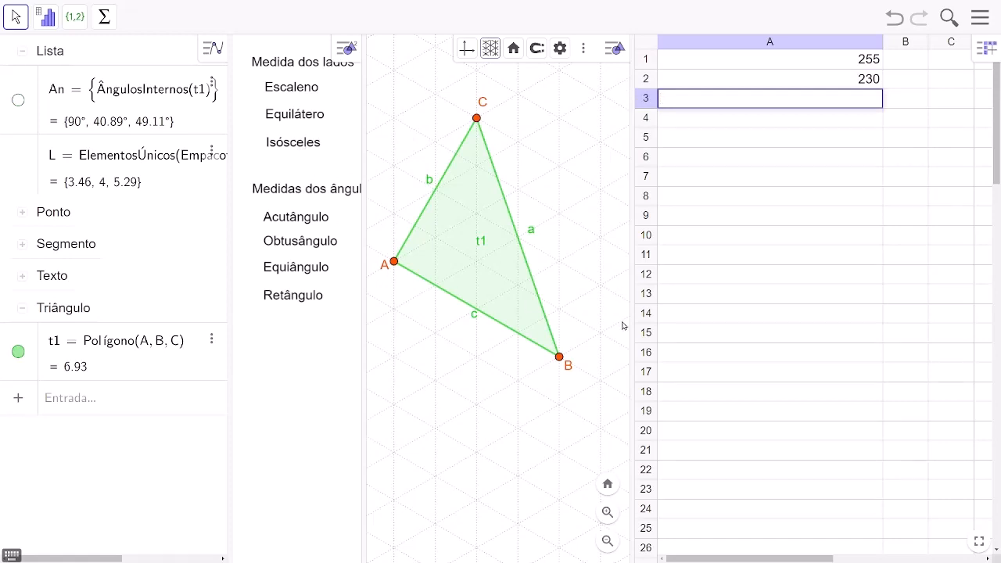
# Step: Enter the isosceles condition =Se(Comprimento(L)<=2,255,230) in cell A3
pyautogui.write('=e')
pyautogui.write('Se(C')
pyautogui.write('omprimento(')
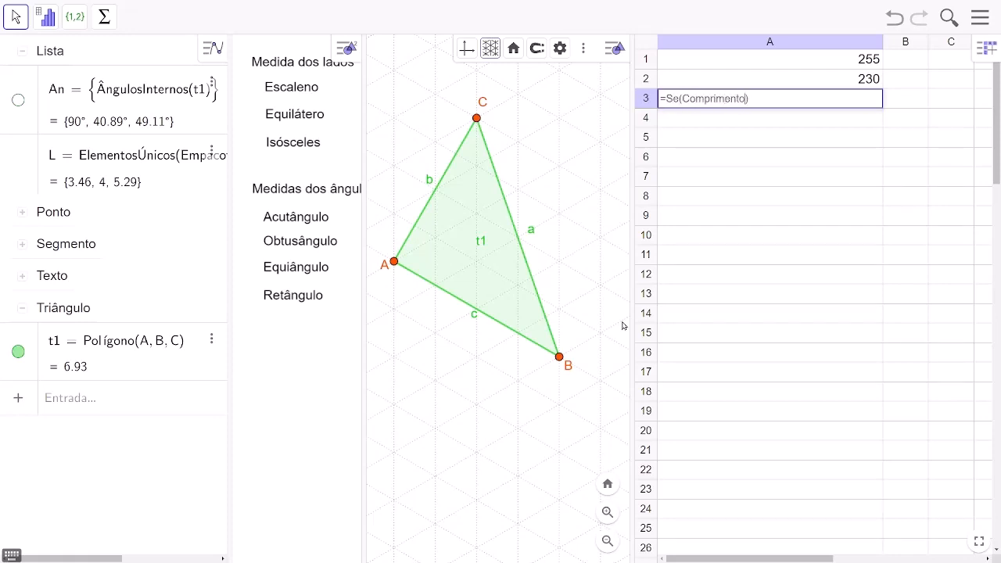
pyautogui.write('L')
pyautogui.write(')==')
pyautogui.press('BackSpace')
pyautogui.write('<=2')
pyautogui.write(',255,230')
pyautogui.press('Return')
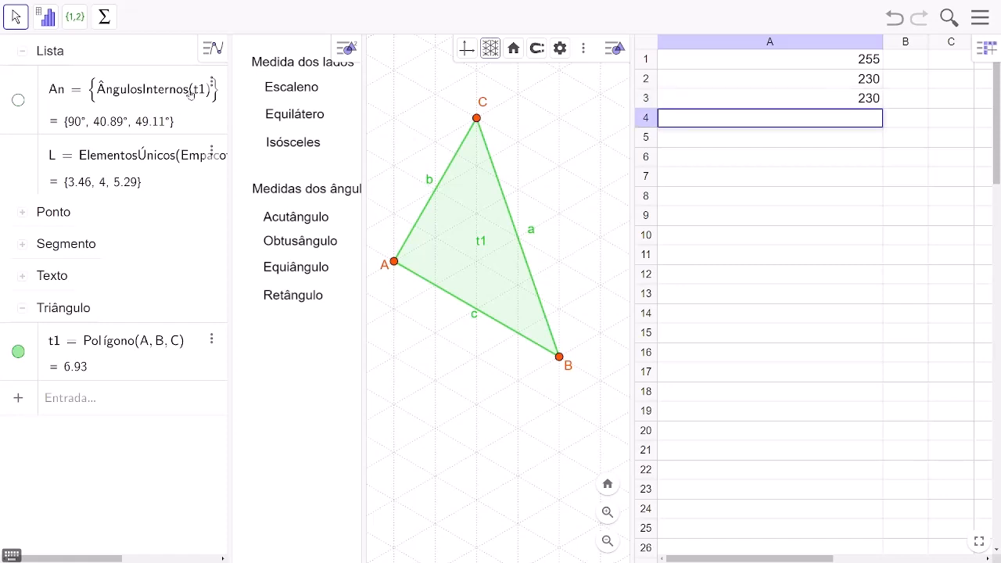
# Step: Widen the graphics view holding the texts, and enter the acute condition =Se(Máximo(An)<90°,255,230) in cell A4
pyautogui.moveTo(365, 257); pyautogui.dragTo(410, 259)
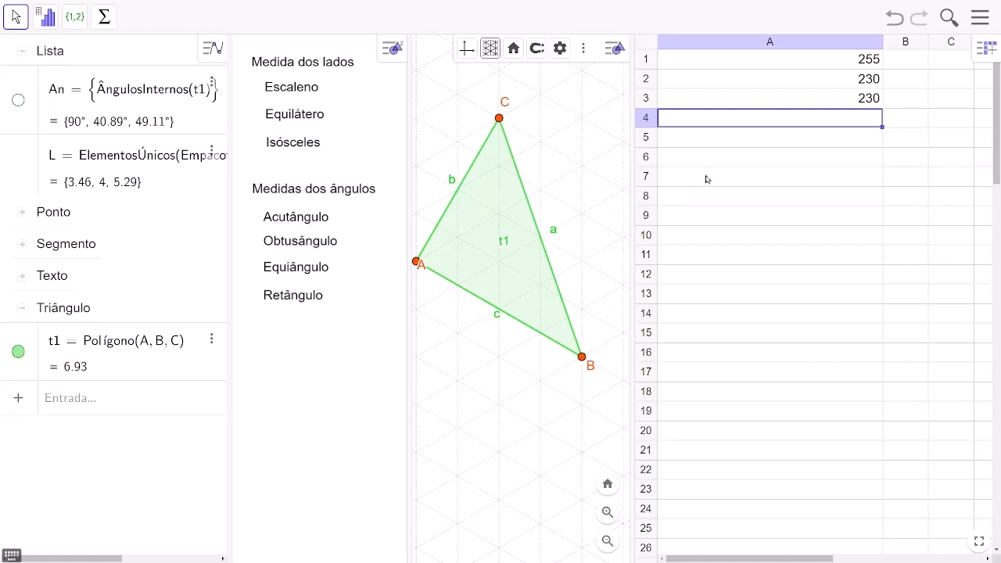
pyautogui.write('=Se(M')
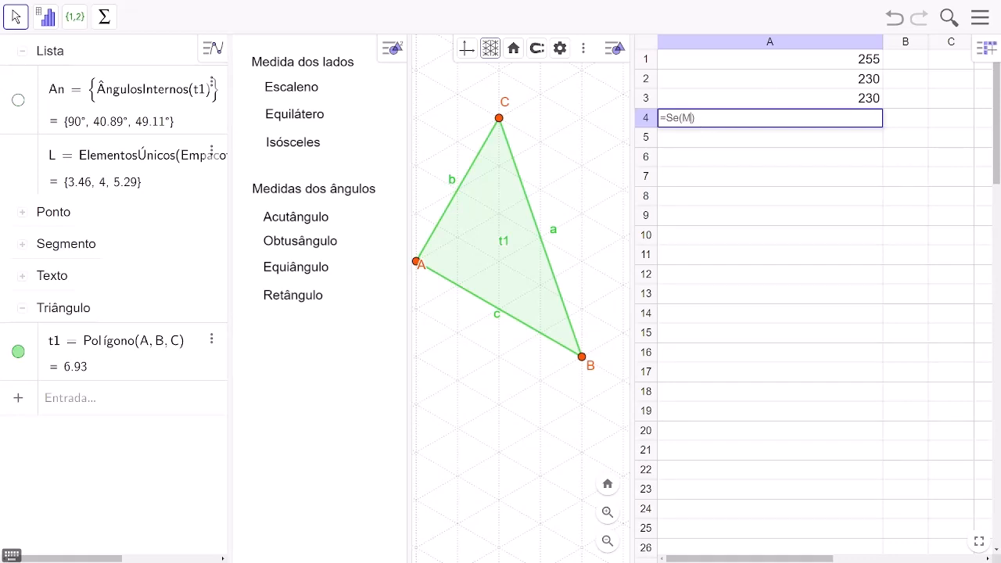
pyautogui.write('áximo(An')
pyautogui.write('90°,')
pyautogui.write('255,230)')
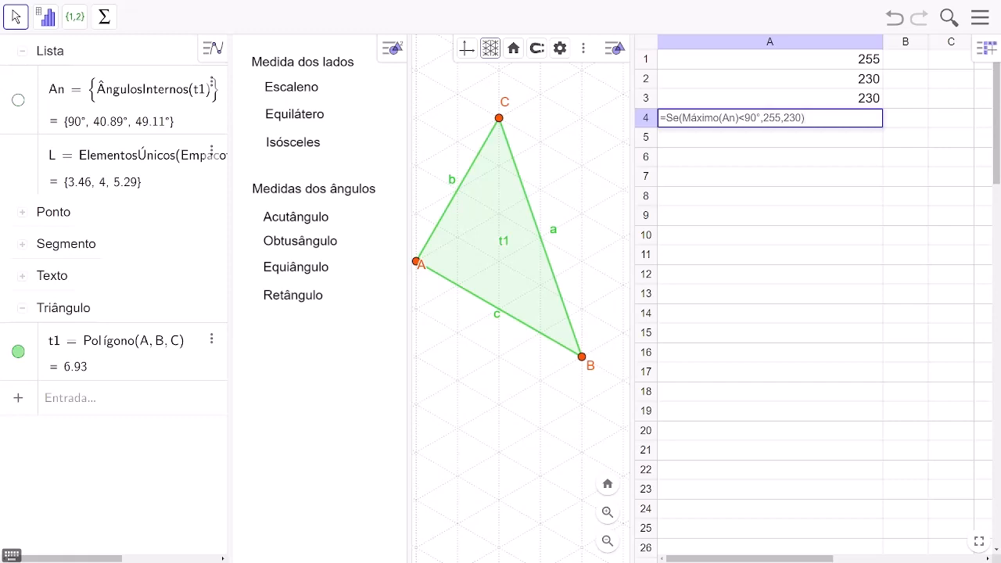
pyautogui.press('Return')
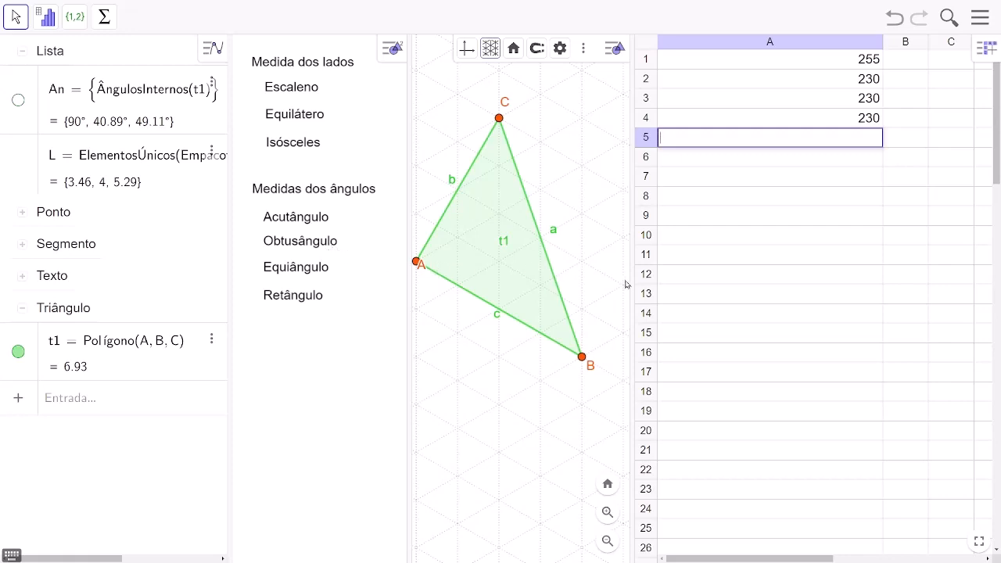
# Step: Enter the obtuse condition =Se(Máximo(An)>90°,255,230) in cell A5
pyautogui.write('=Se(Máximo)(An')
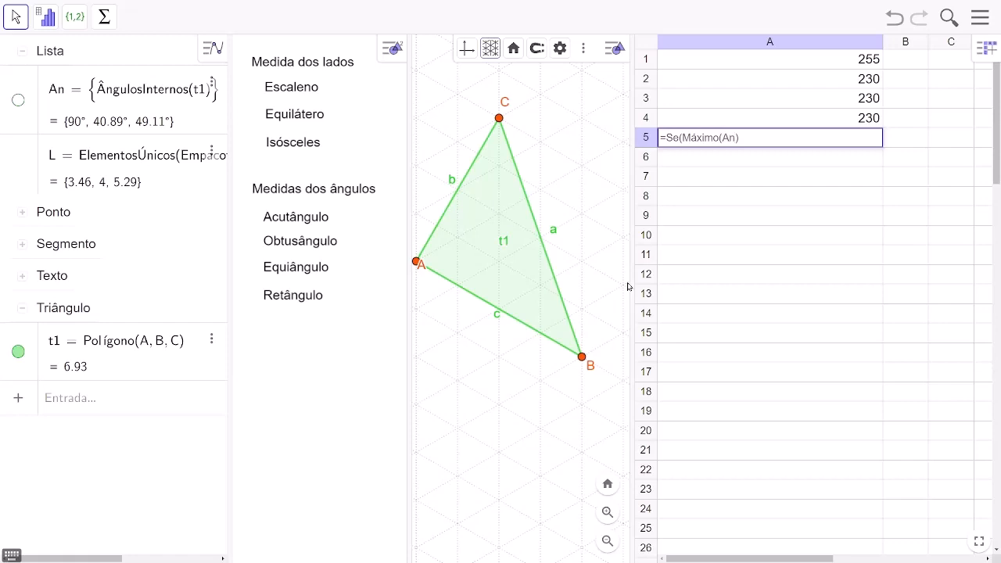
pyautogui.write('>90°,255,230)')
pyautogui.press('Return')
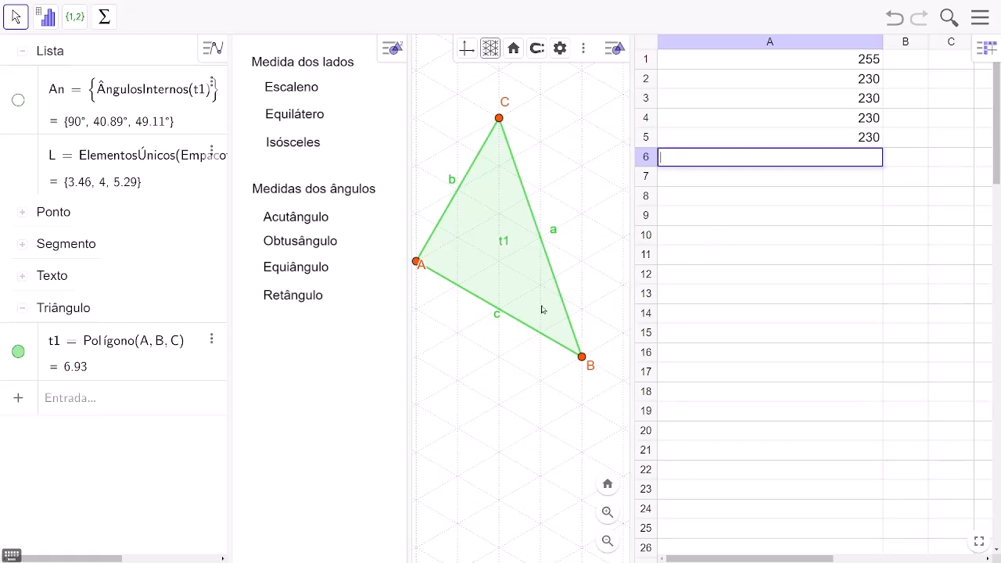
# Step: Enter the equiangular condition =Se(Máximo(An)==Mínimo(An),255,230) in cell A6
pyautogui.write('=Se(Máximo(An)')
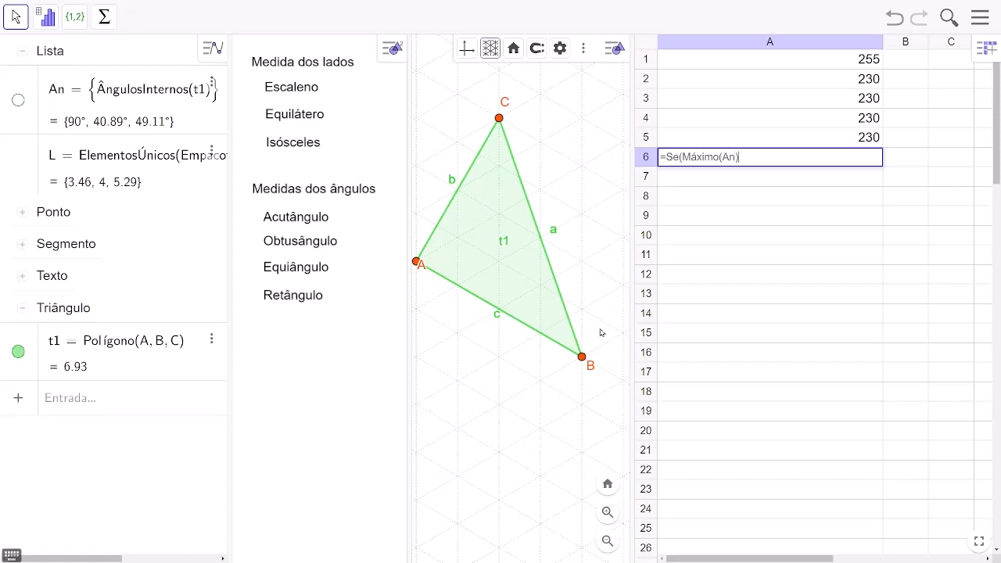
pyautogui.write('=Mínimo(An),255,230')
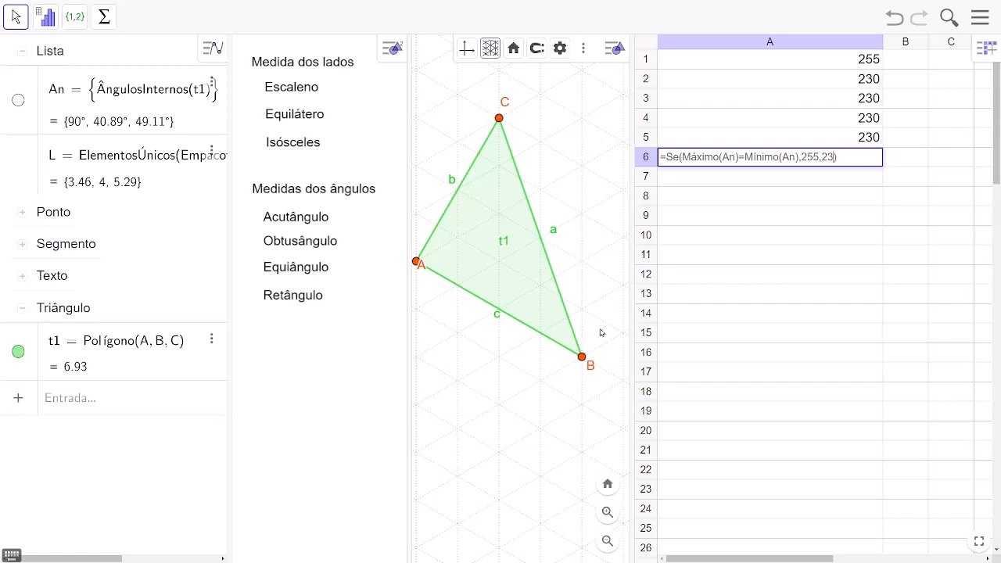
pyautogui.press('Return')
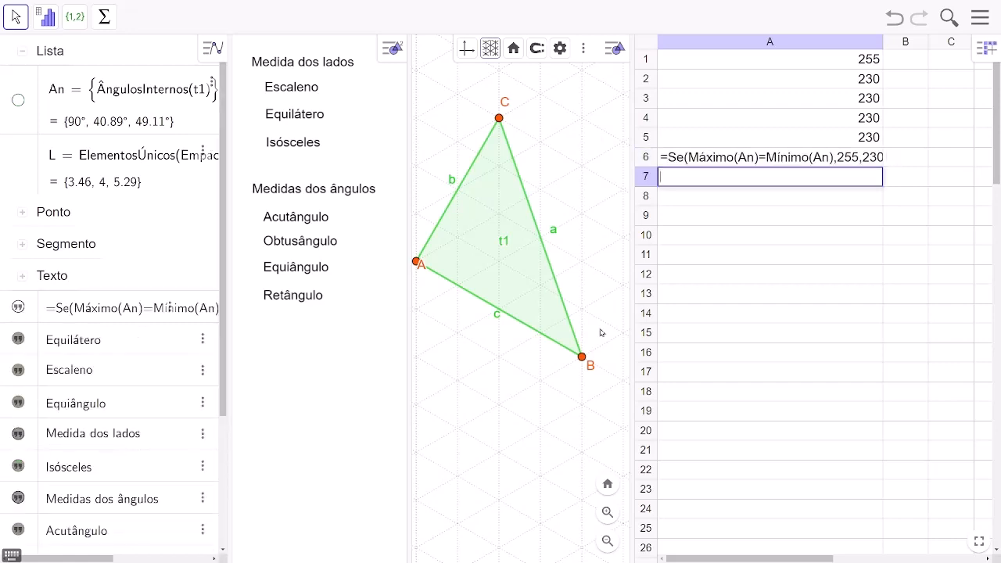
pyautogui.click(766, 160)
pyautogui.doubleClick(766, 159)
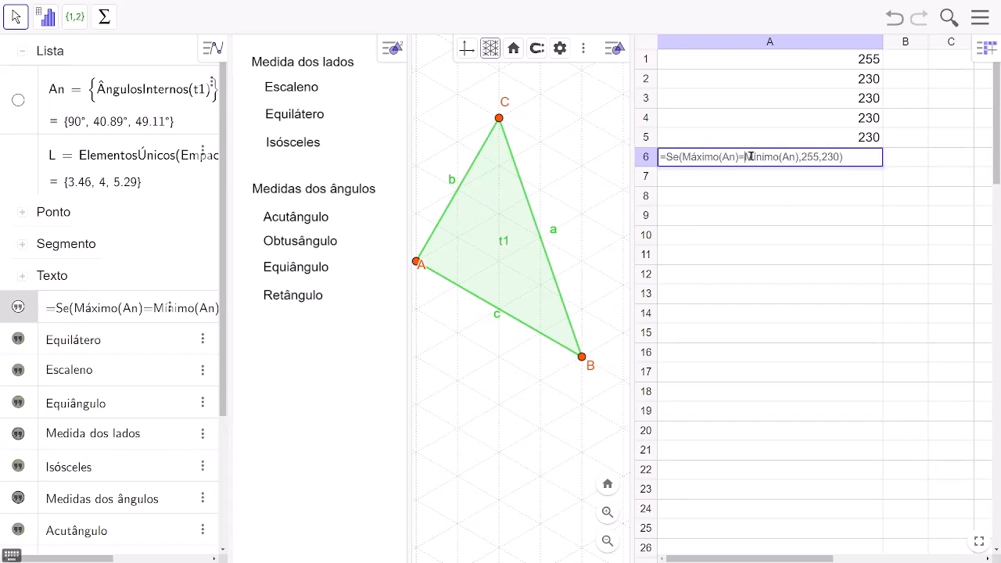
pyautogui.click(752, 156)
pyautogui.write('=')
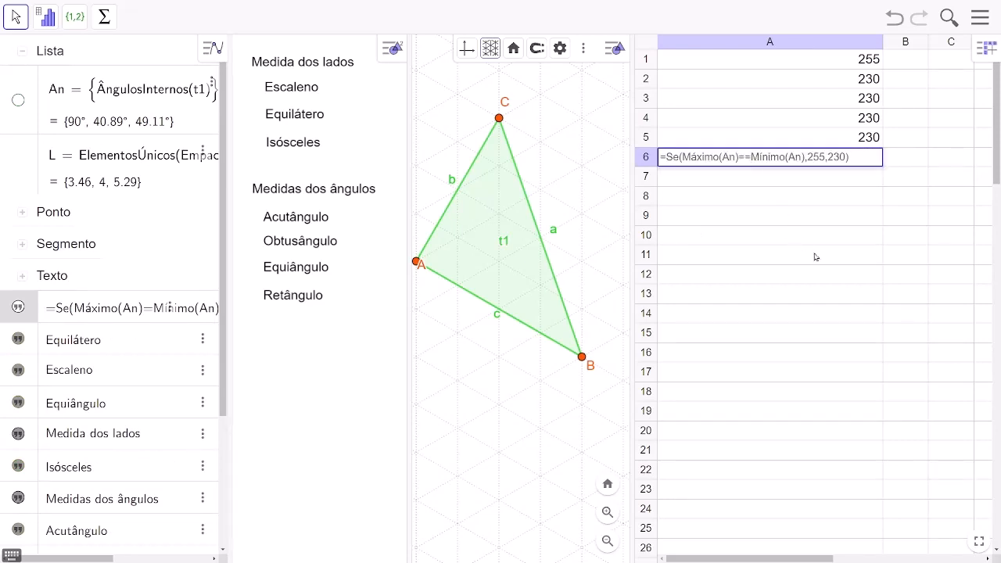
pyautogui.press('Return')
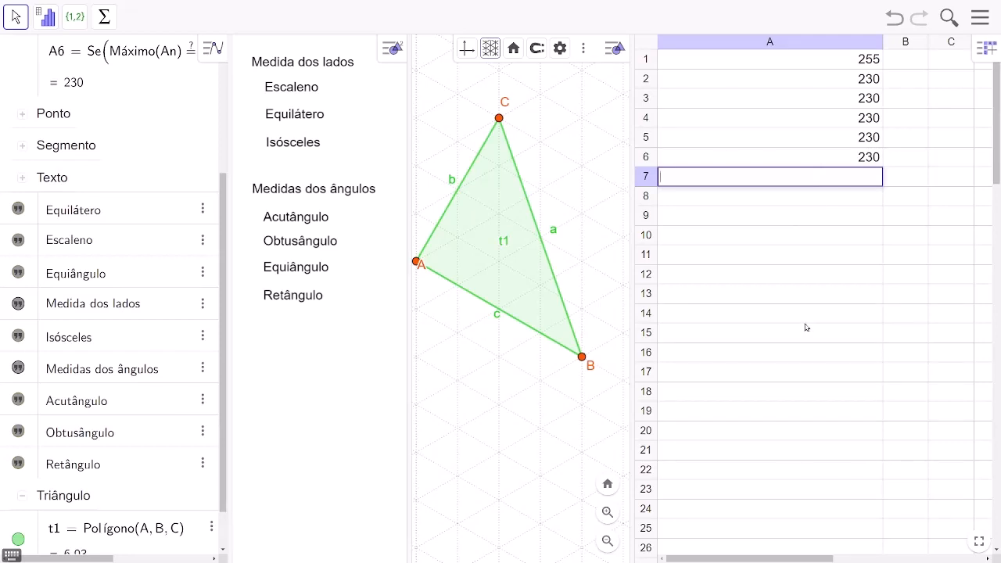
# Step: Enter the right-angle condition =Se(Máximo(An)==90°,255,230) in cell A7, and narrow column A and the spreadsheet view
pyautogui.write('=Se(Máximo(An')
pyautogui.write('==90')
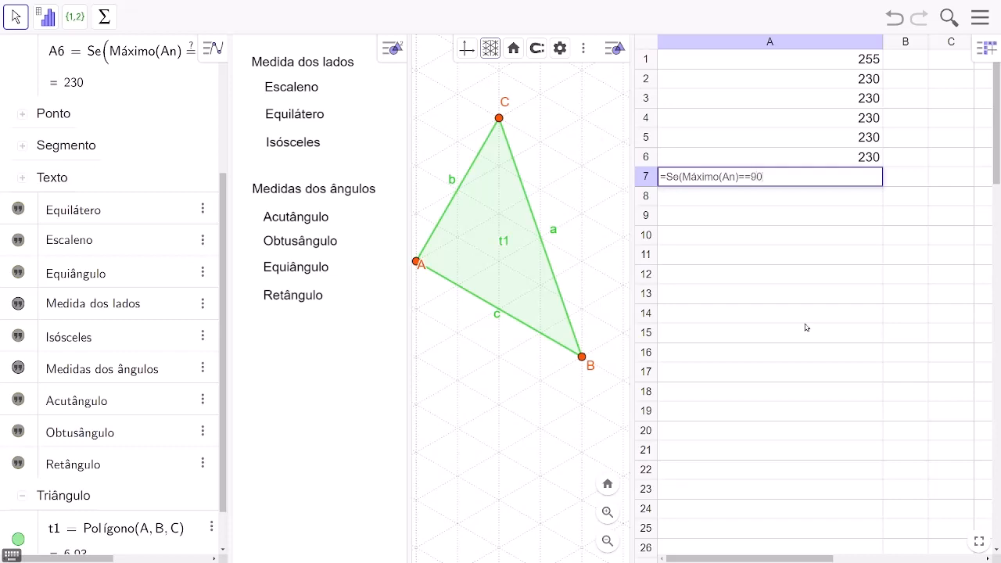
pyautogui.write('°,255,230)')
pyautogui.press('Return')
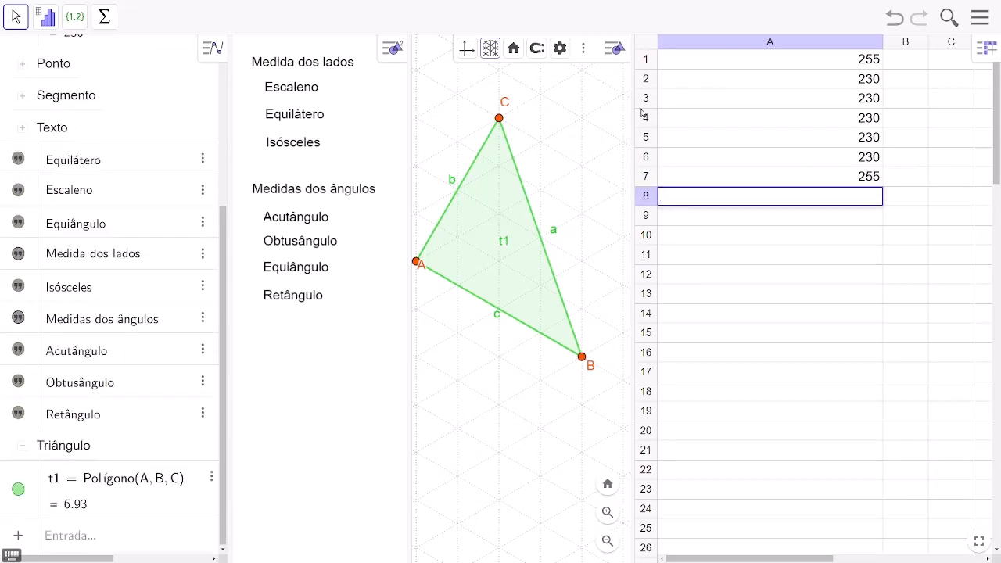
pyautogui.moveTo(883, 41); pyautogui.dragTo(731, 68)
pyautogui.moveTo(630, 100); pyautogui.dragTo(845, 121)
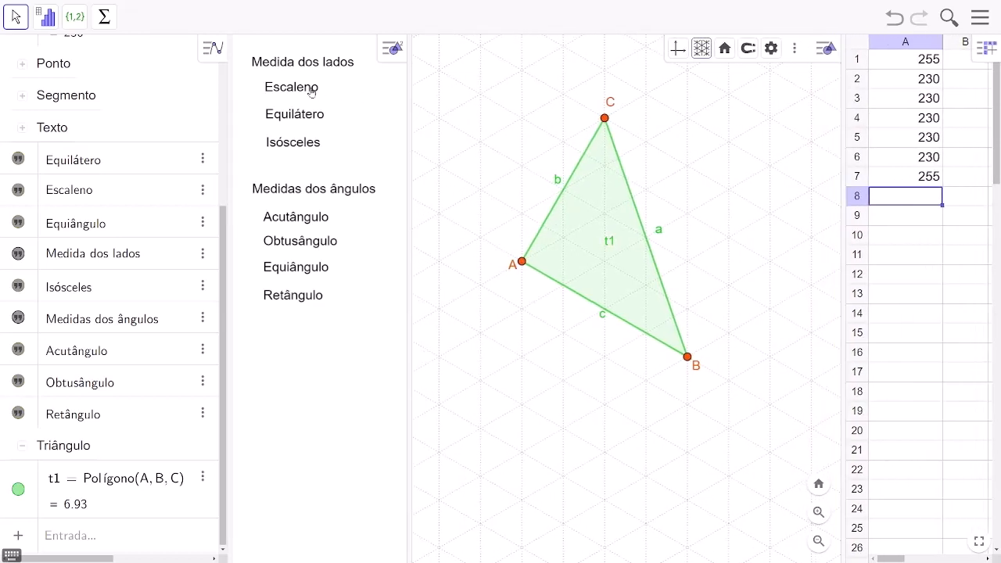
# Step: Set the red component of the Escaleno text's dynamic colour to A1 in its advanced settings
pyautogui.rightClick(313, 94)
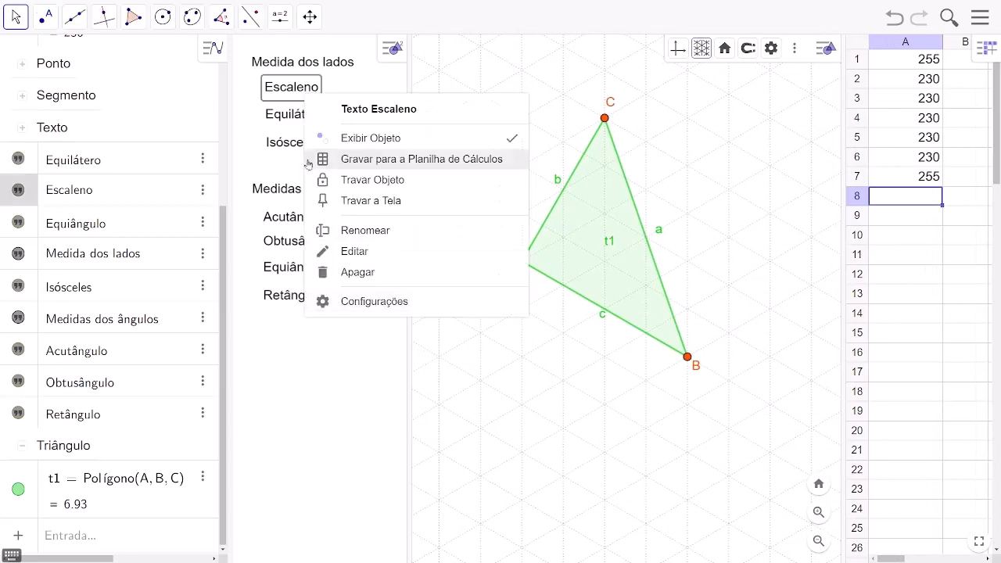
pyautogui.click(360, 300)
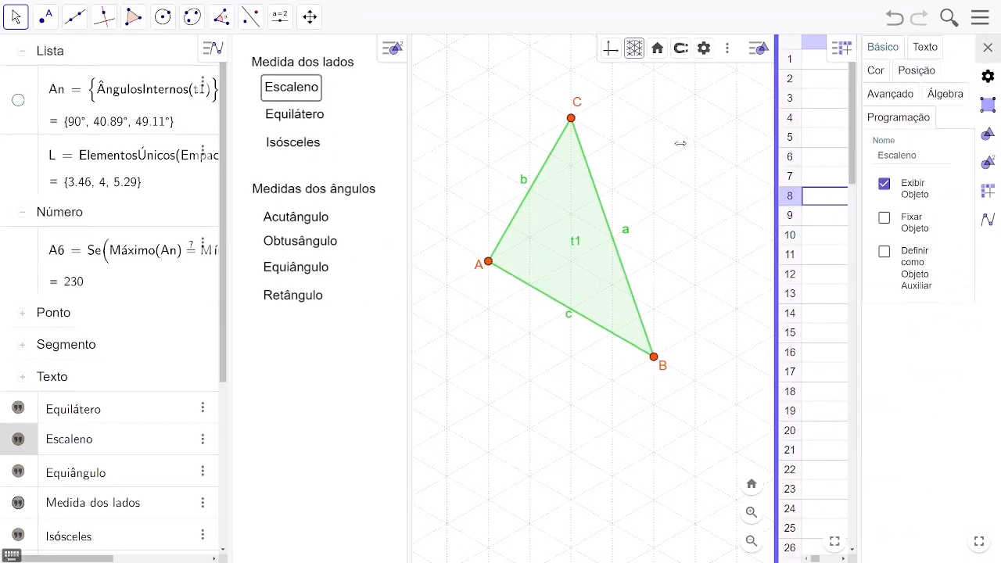
pyautogui.moveTo(618, 118); pyautogui.dragTo(669, 110)
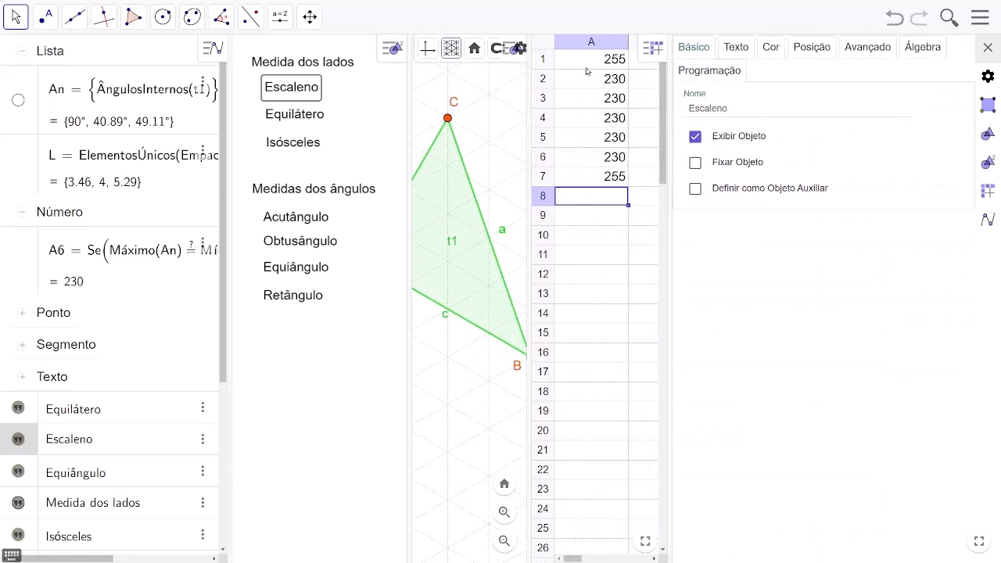
pyautogui.click(874, 50)
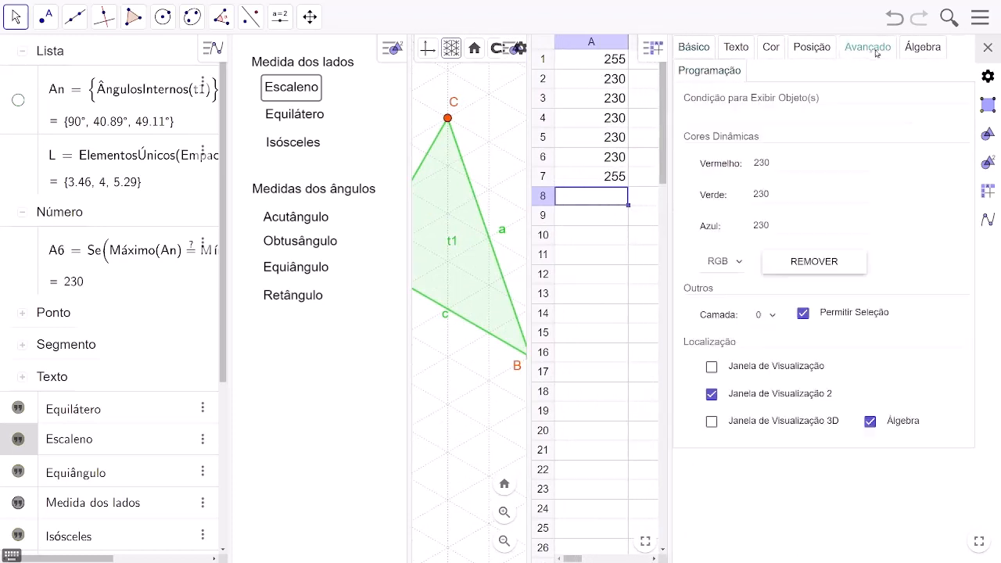
pyautogui.click(769, 162)
pyautogui.moveTo(769, 163); pyautogui.dragTo(749, 167)
pyautogui.write('A1')
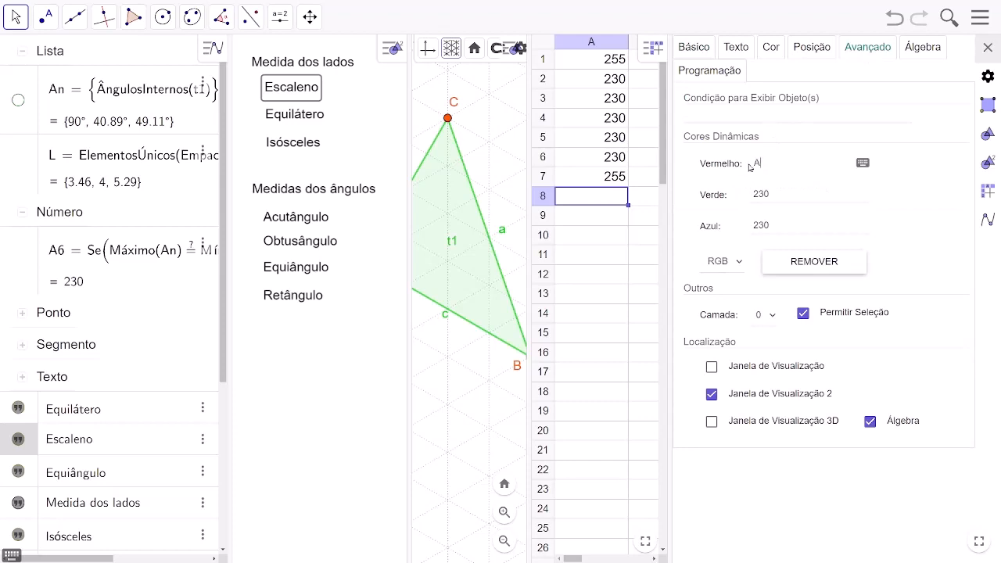
# Step: Set the dynamic red component to A2 for the Equilátero text and to A3 for the Isósceles text
pyautogui.click(307, 117)
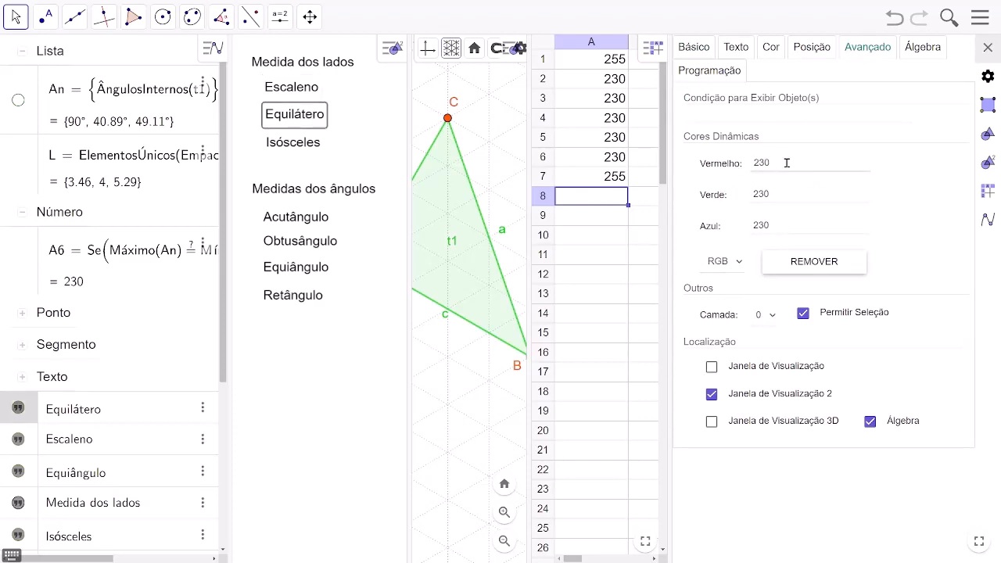
pyautogui.moveTo(766, 163); pyautogui.dragTo(715, 161)
pyautogui.write('A2')
pyautogui.click(302, 142)
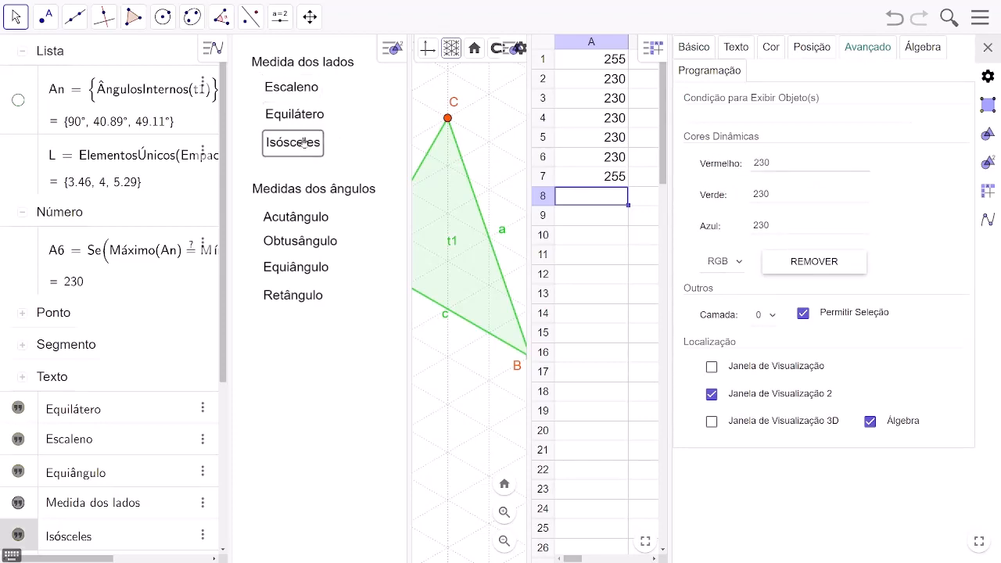
pyautogui.moveTo(782, 162); pyautogui.dragTo(724, 163)
pyautogui.write('A3')
# Step: Set the dynamic red component to A4 for the Acutângulo text and to A5 for the Obtusângulo text
pyautogui.click(315, 225)
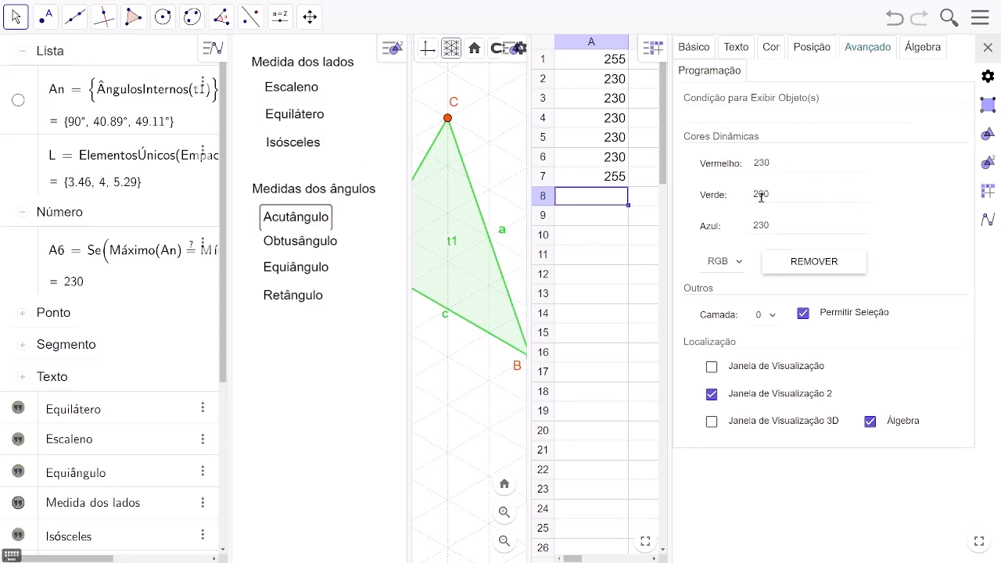
pyautogui.moveTo(782, 162); pyautogui.dragTo(742, 164)
pyautogui.write('A4')
pyautogui.click(322, 244)
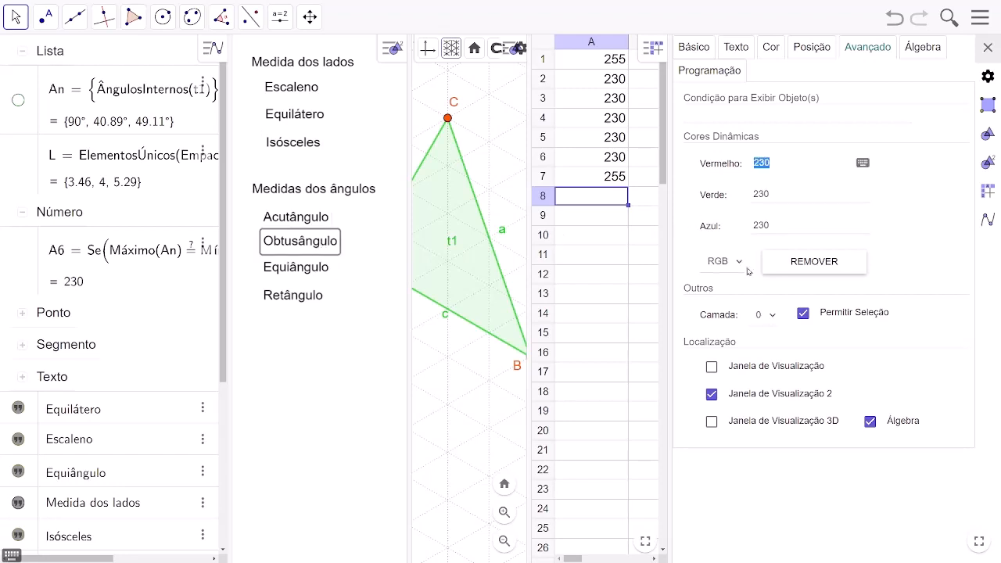
pyautogui.write('A5')
# Step: Set the dynamic red component to A6 for the Equiângulo text and to A7 for the Retângulo text, and close the settings
pyautogui.click(298, 267)
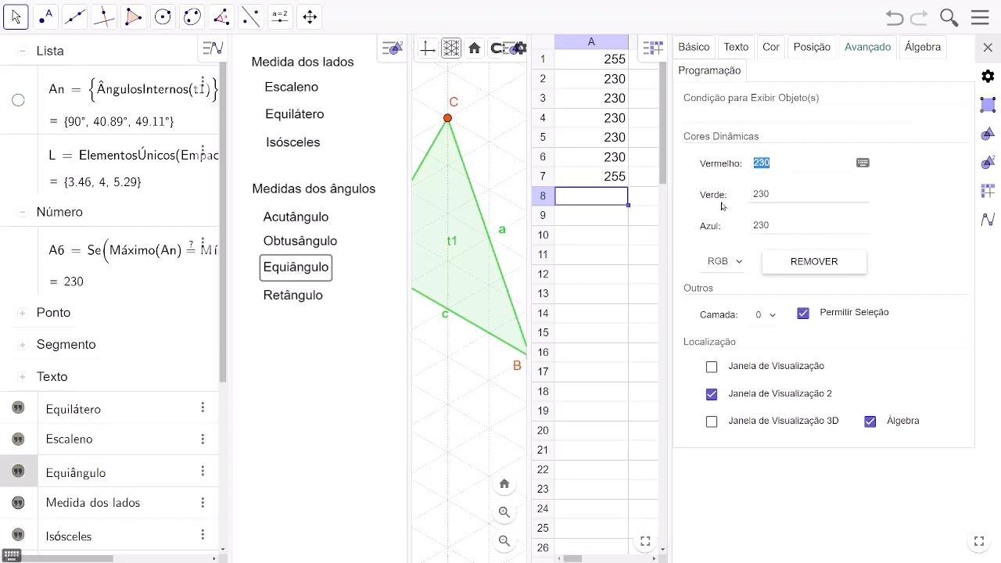
pyautogui.write('A6')
pyautogui.click(263, 296)
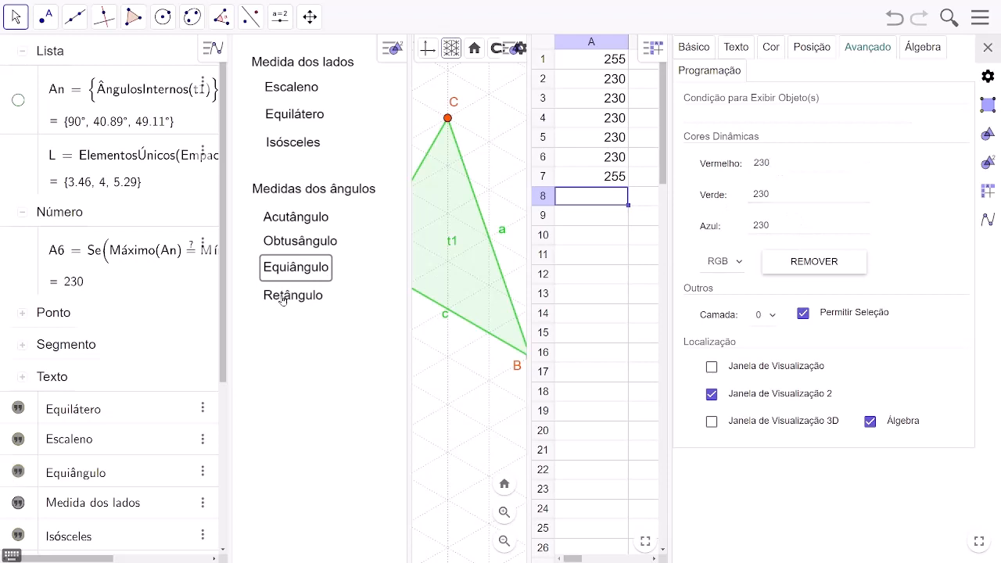
pyautogui.click(760, 169)
pyautogui.write('A7')
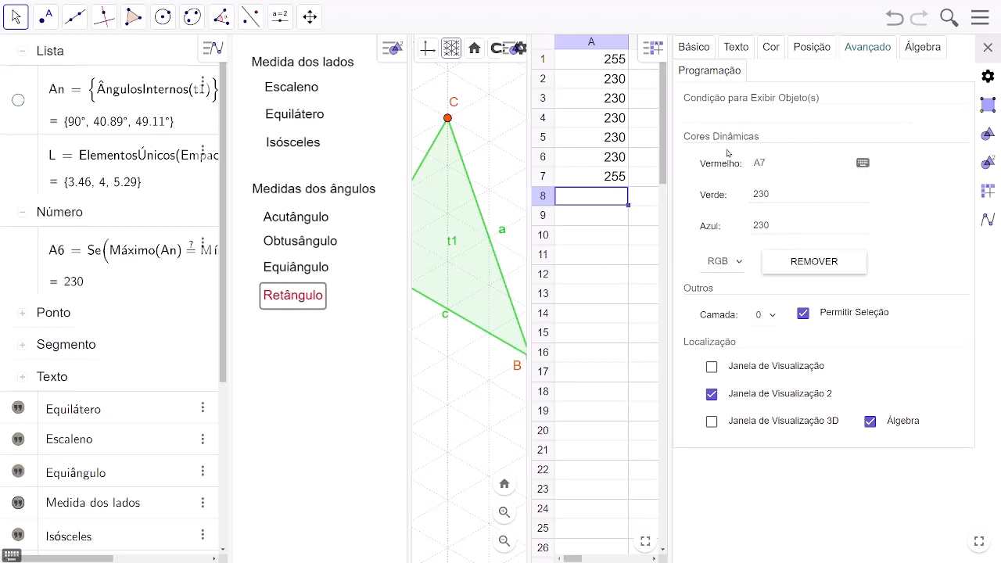
pyautogui.press('Escape')
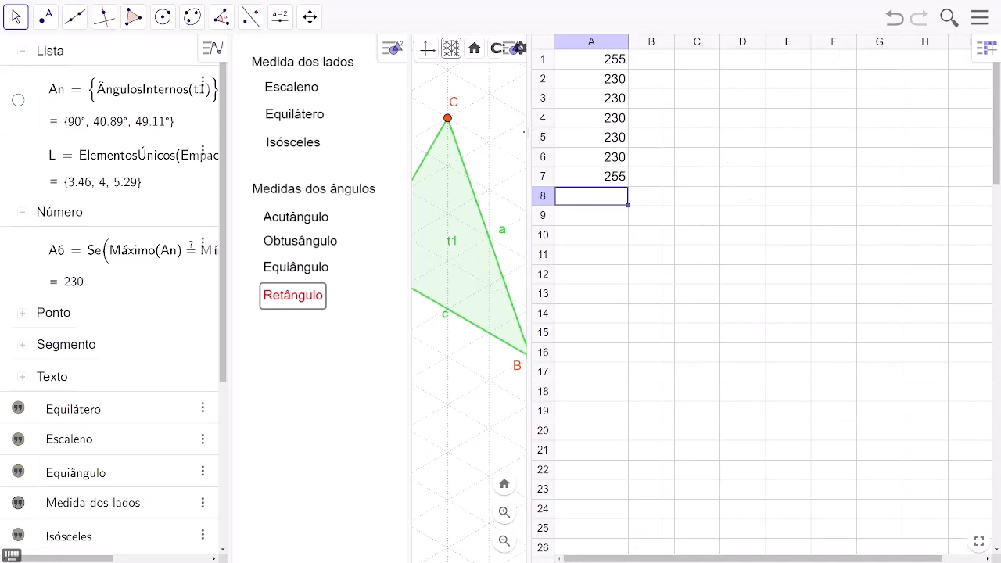
# Step: Widen the graphics view with the triangle and move vertex C so that triangle ABC becomes equilateral
pyautogui.moveTo(528, 133); pyautogui.dragTo(769, 135)
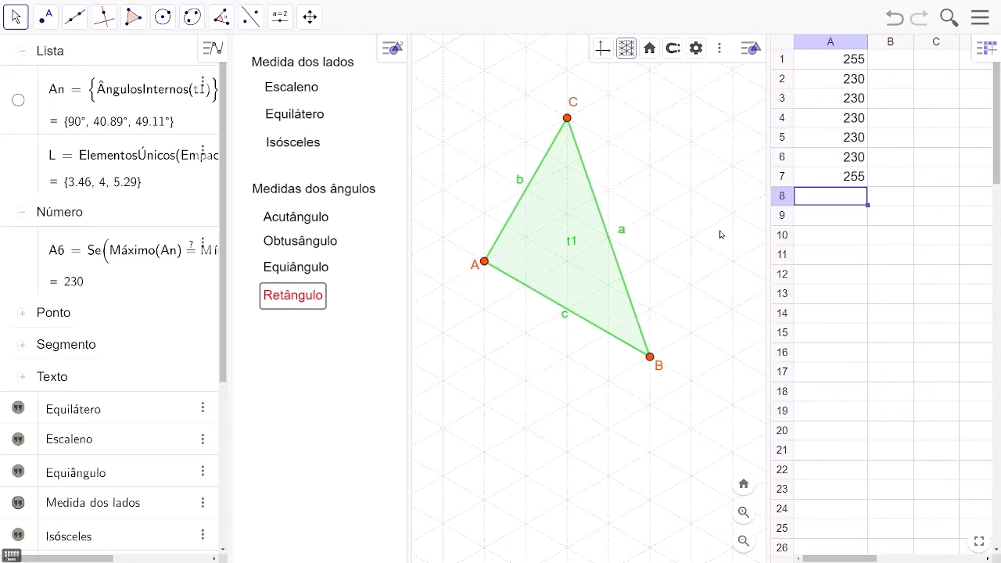
pyautogui.moveTo(769, 129); pyautogui.dragTo(840, 135)
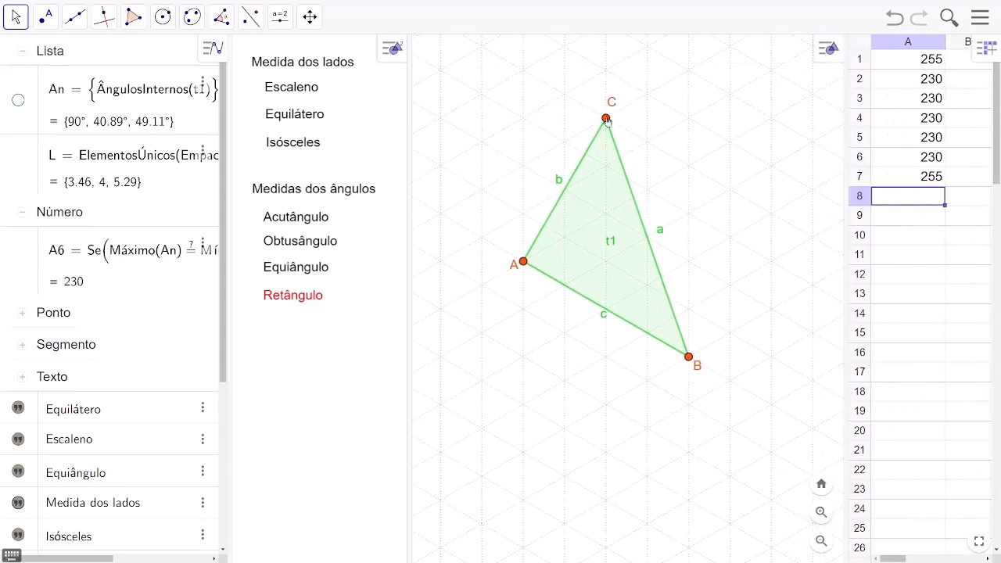
pyautogui.moveTo(608, 121); pyautogui.dragTo(688, 165)
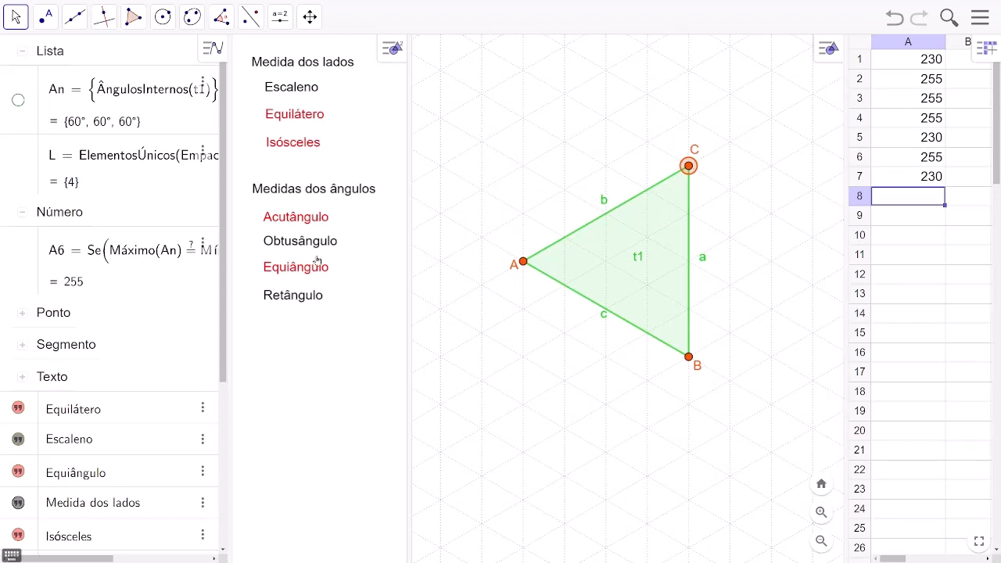
pyautogui.moveTo(688, 166)
pyautogui.mouseDown()
pyautogui.moveTo(531, 105)
pyautogui.moveTo(552, 132)
pyautogui.moveTo(614, 123)
pyautogui.moveTo(695, 171)
pyautogui.mouseUp()
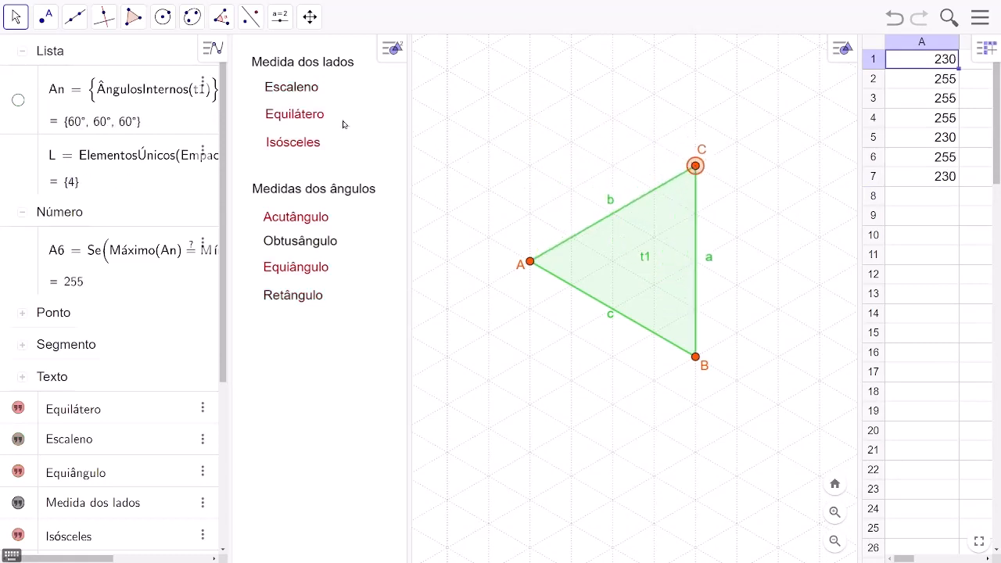